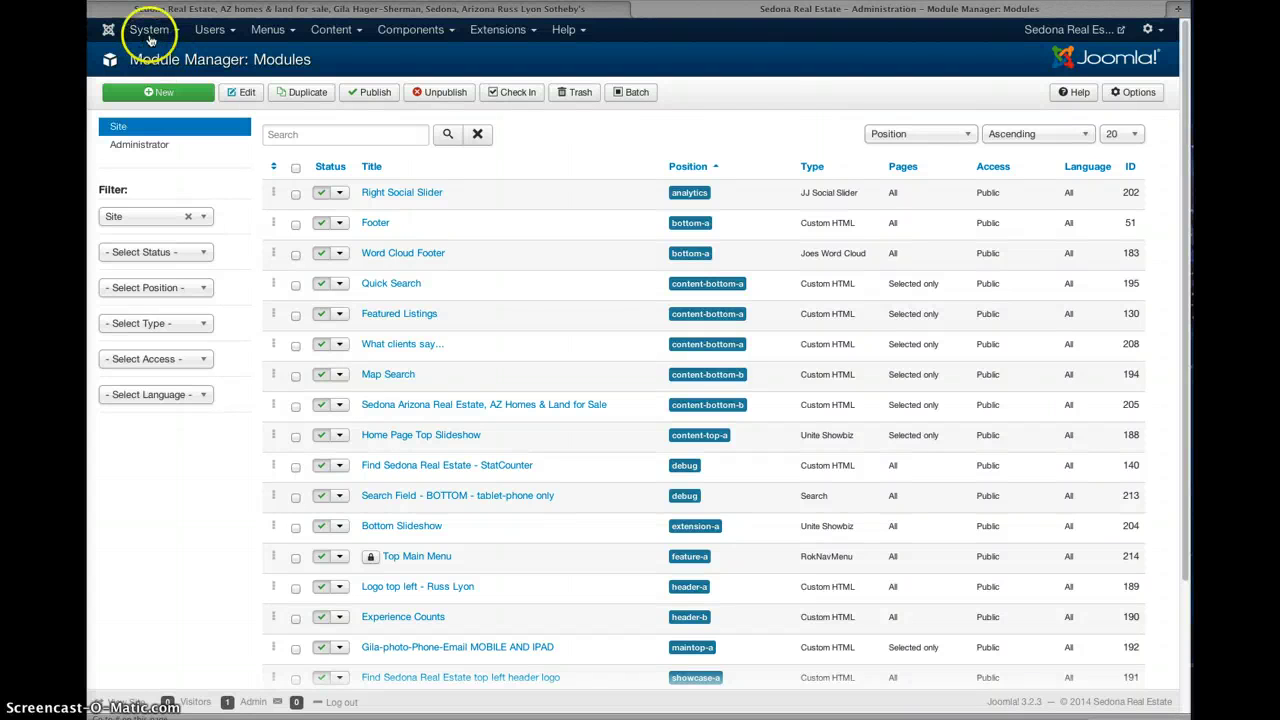
Go through the Control Panel to the Article Manager and open the About Gila article for editing.
{"action": "left_click", "coordinate": [150, 36]}
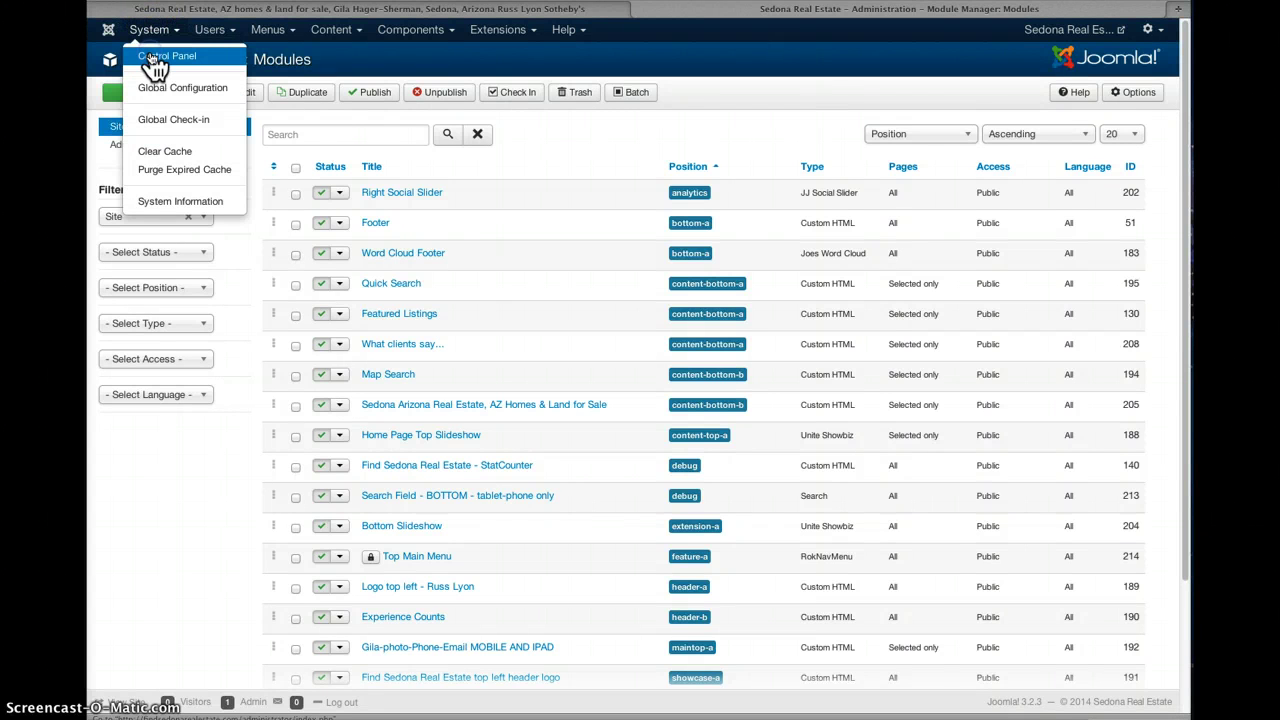
{"action": "left_click", "coordinate": [160, 57]}
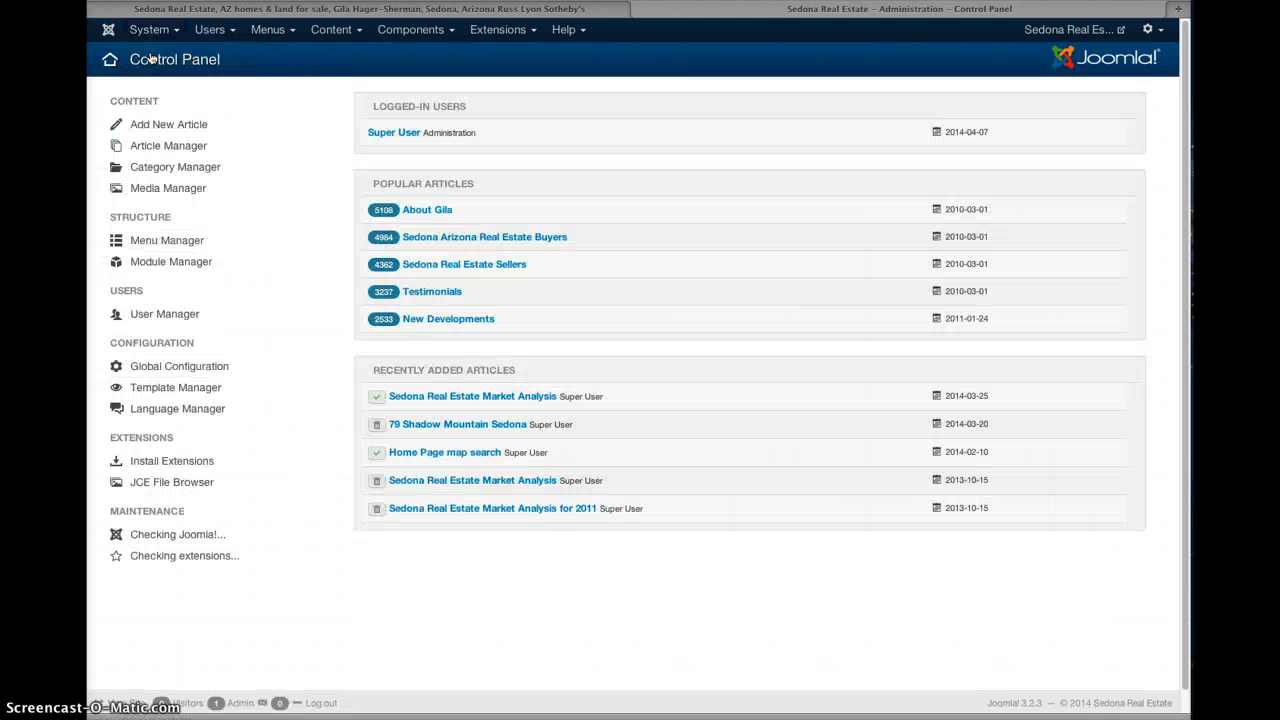
{"action": "left_click", "coordinate": [325, 32]}
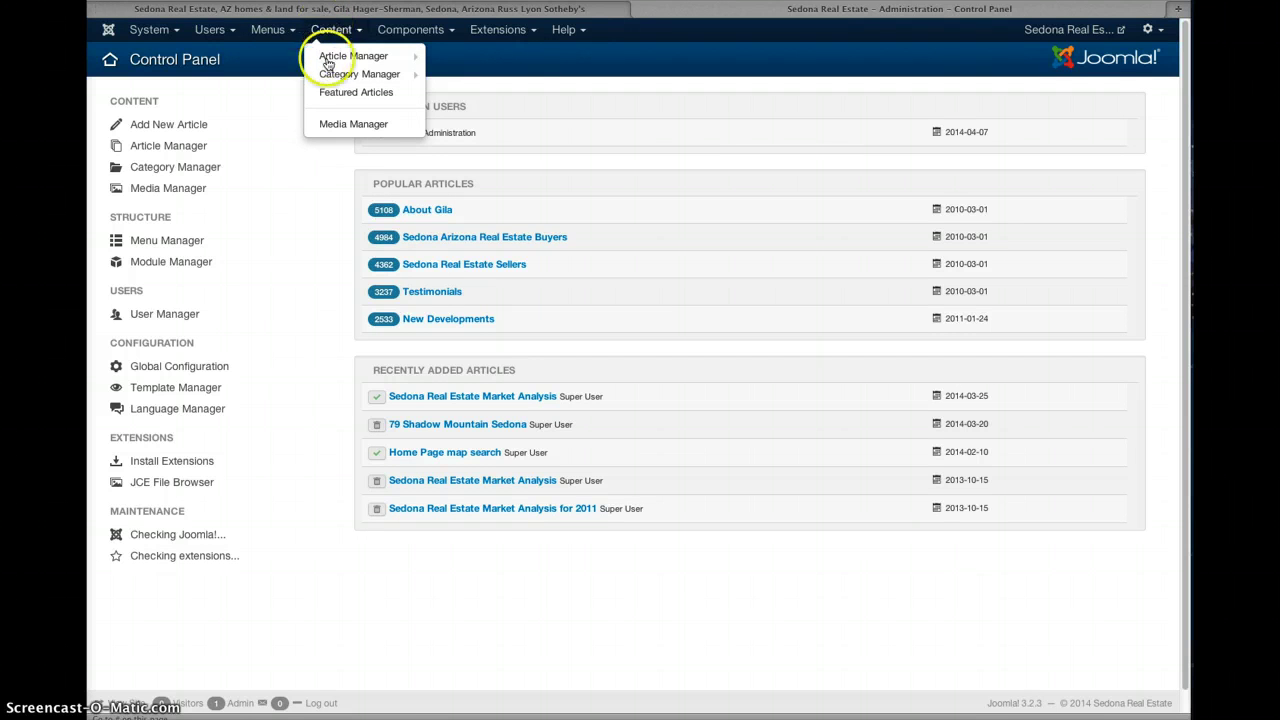
{"action": "left_click", "coordinate": [328, 57]}
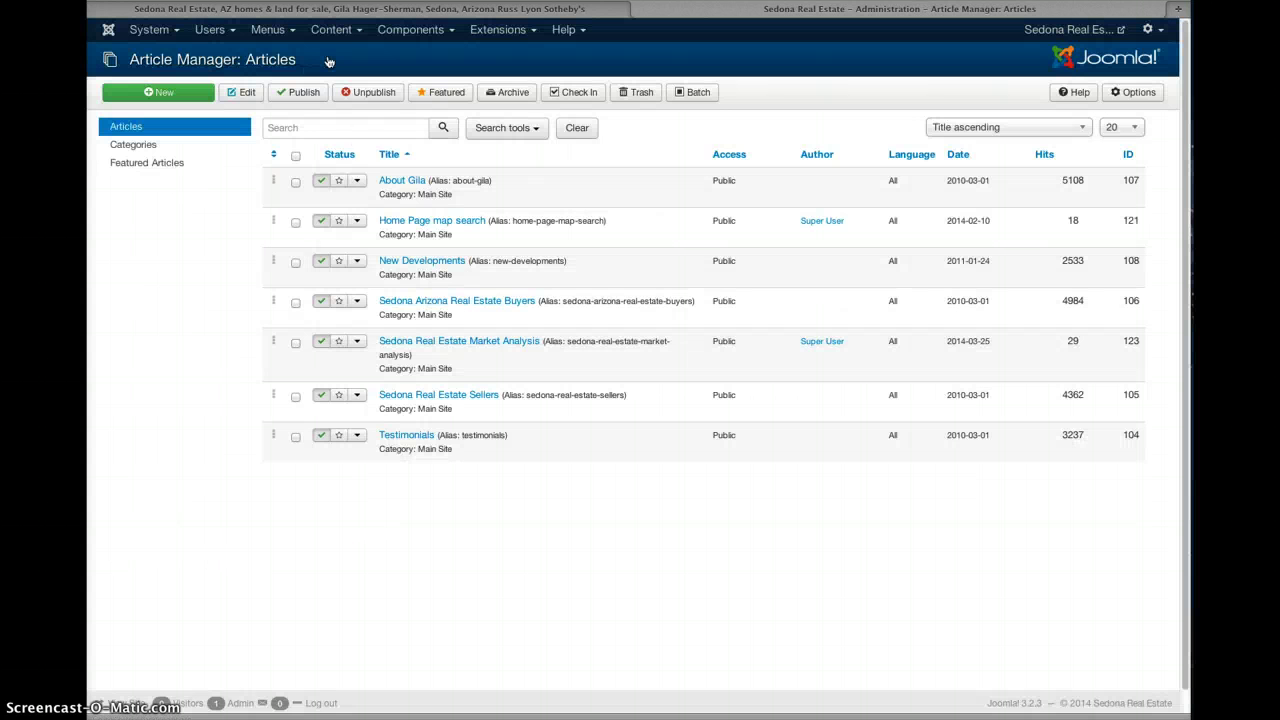
{"action": "left_click", "coordinate": [400, 188]}
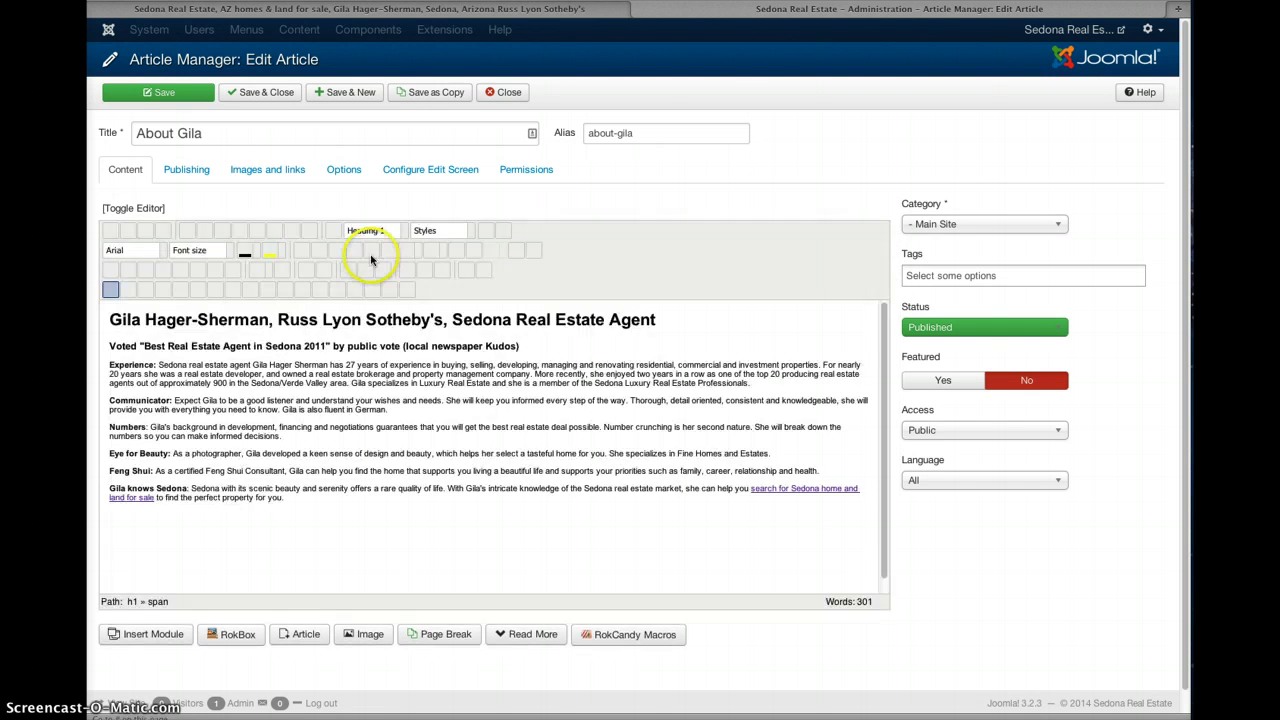
Check the existing Sedona search link, then select the word 'guarantees' in the Numbers paragraph.
{"action": "left_click_drag", "start_coordinate": [415, 423], "coordinate": [324, 410]}
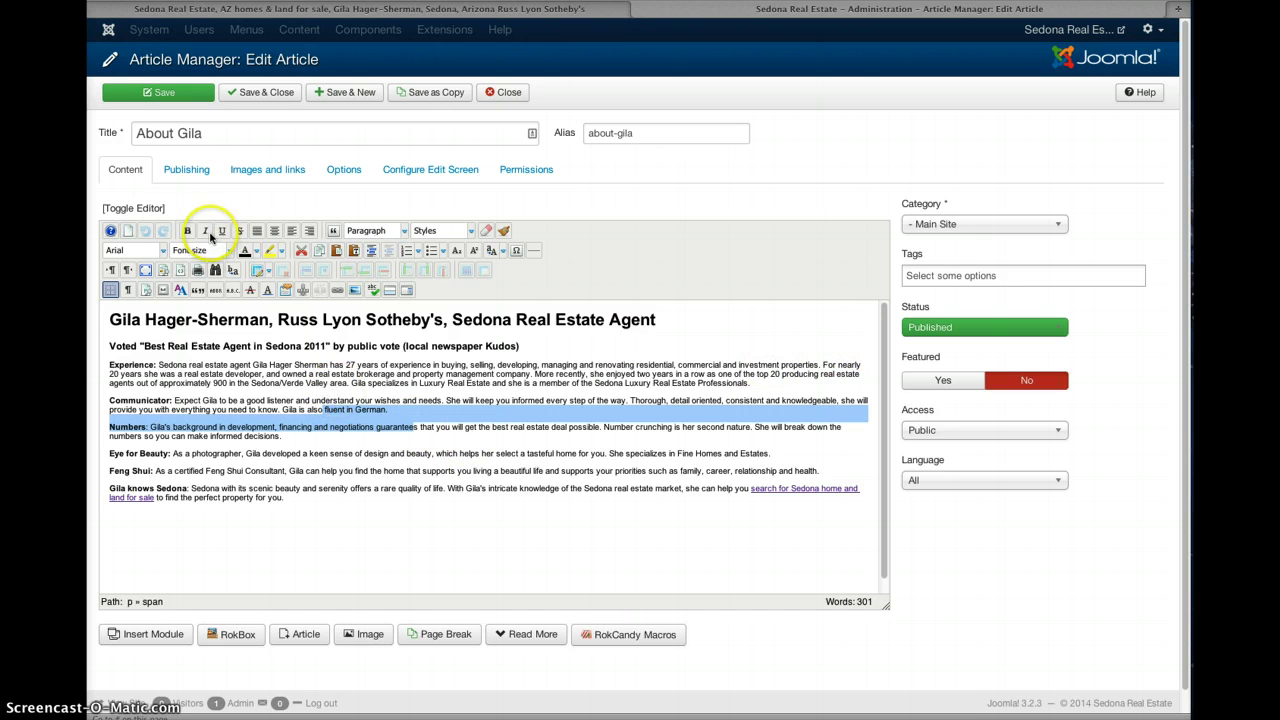
{"action": "left_click", "coordinate": [340, 403]}
{"action": "left_click_drag", "start_coordinate": [340, 402], "coordinate": [352, 416]}
{"action": "left_click", "coordinate": [354, 423]}
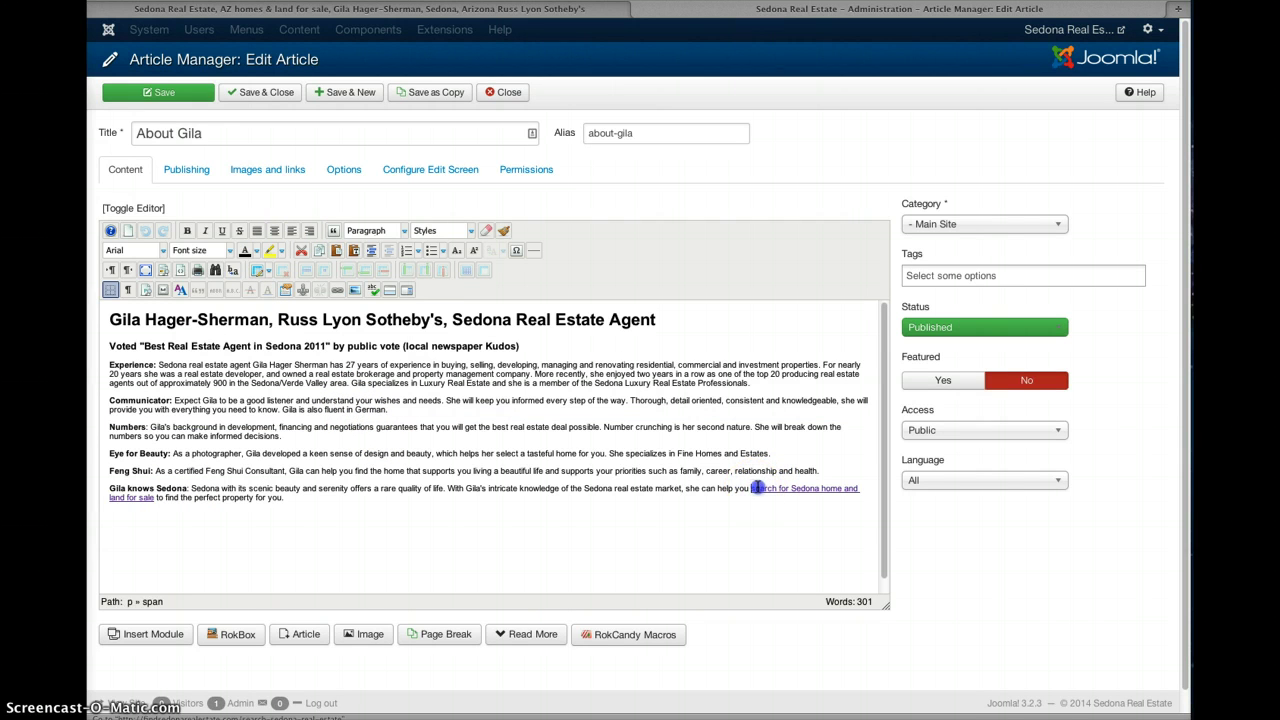
{"action": "left_click", "coordinate": [752, 488]}
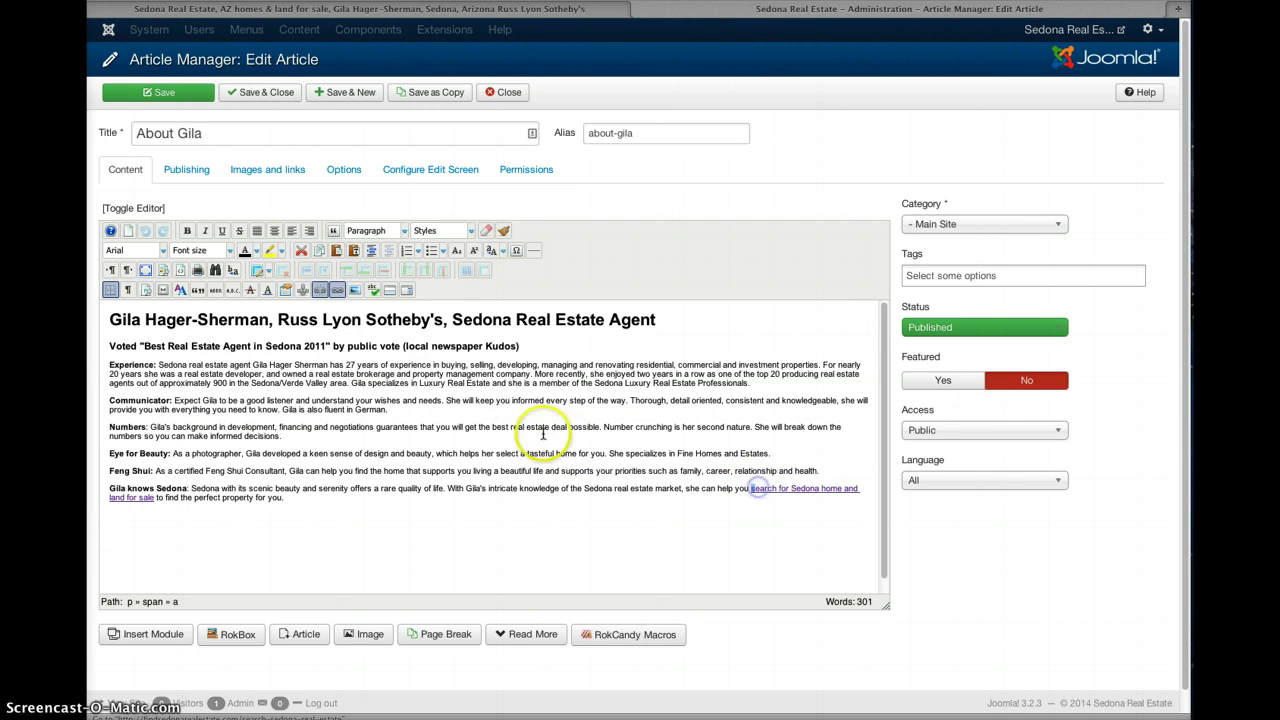
{"action": "double_click", "coordinate": [392, 427]}
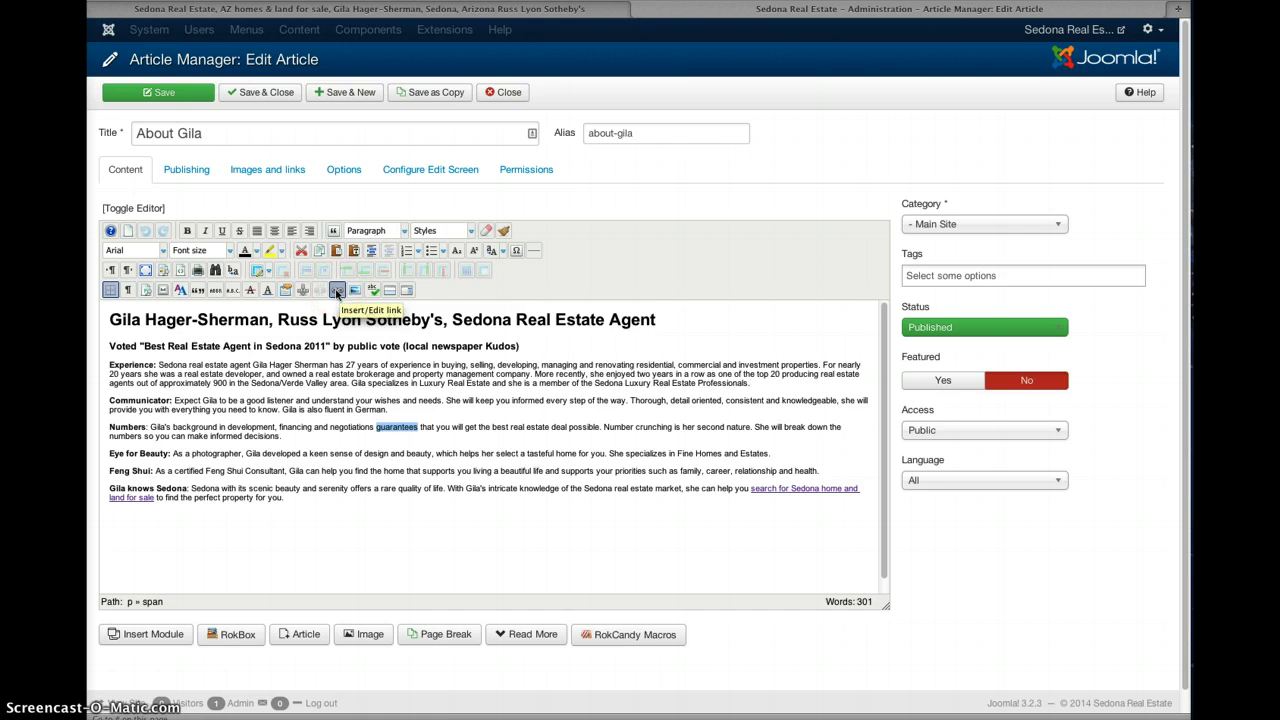
{"action": "left_click", "coordinate": [337, 291]}
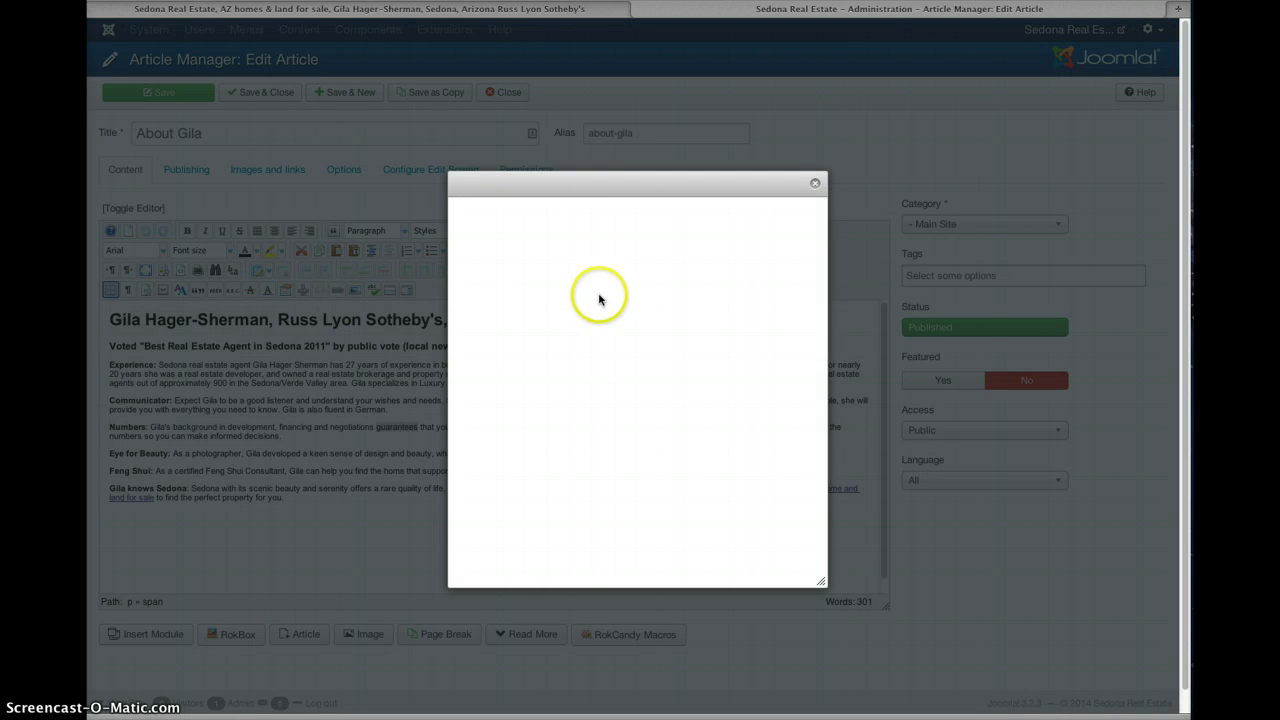
{"action": "left_click", "coordinate": [556, 236]}
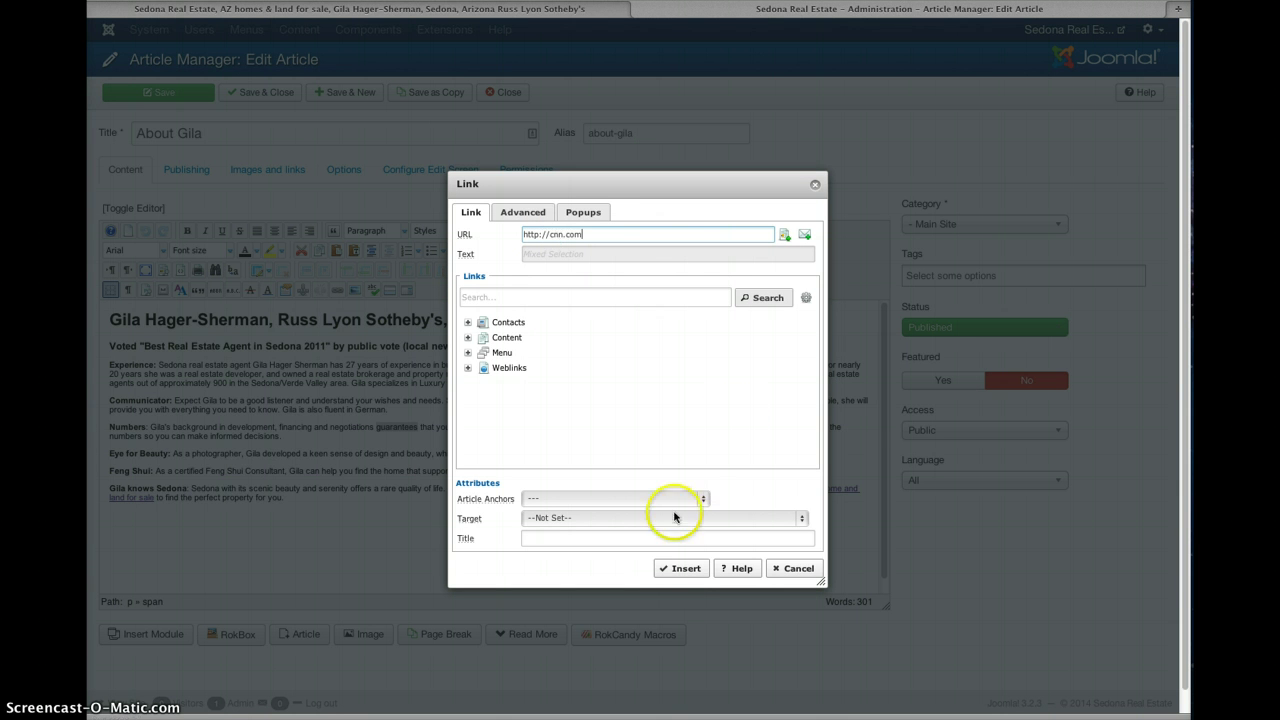
{"action": "left_click", "coordinate": [678, 568]}
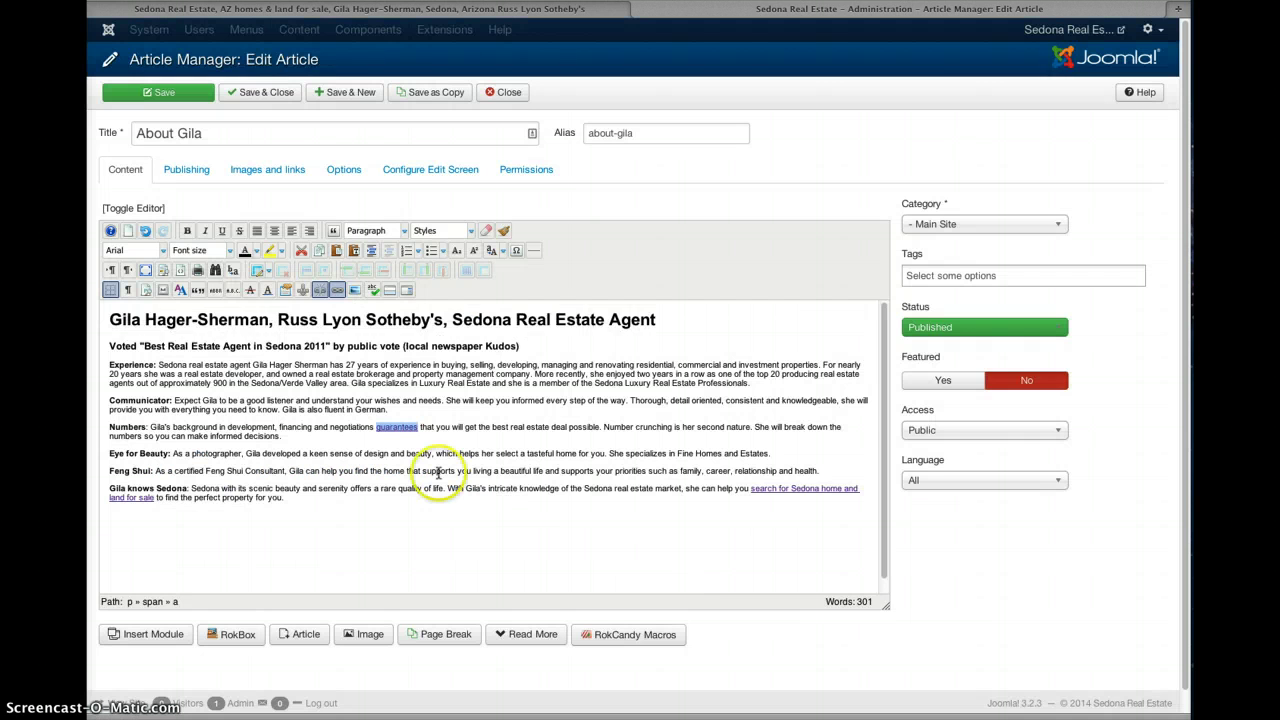
{"action": "left_click", "coordinate": [390, 429]}
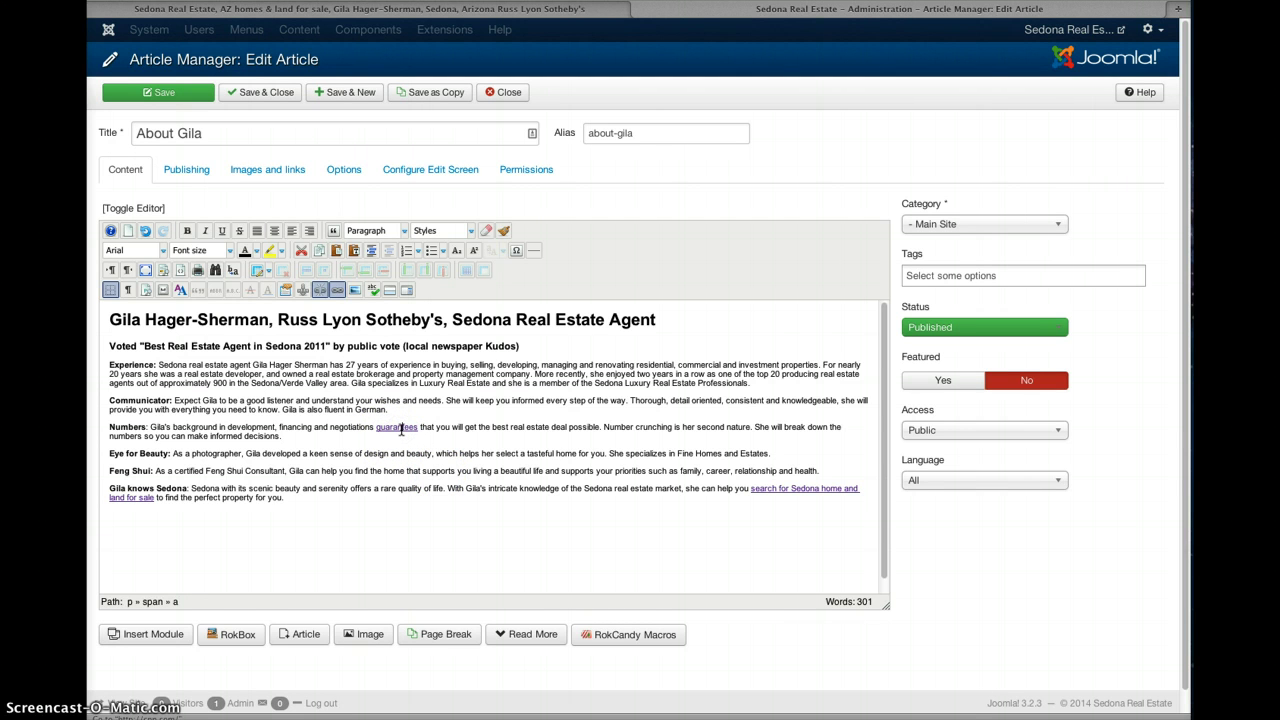
{"action": "triple_click", "coordinate": [400, 428]}
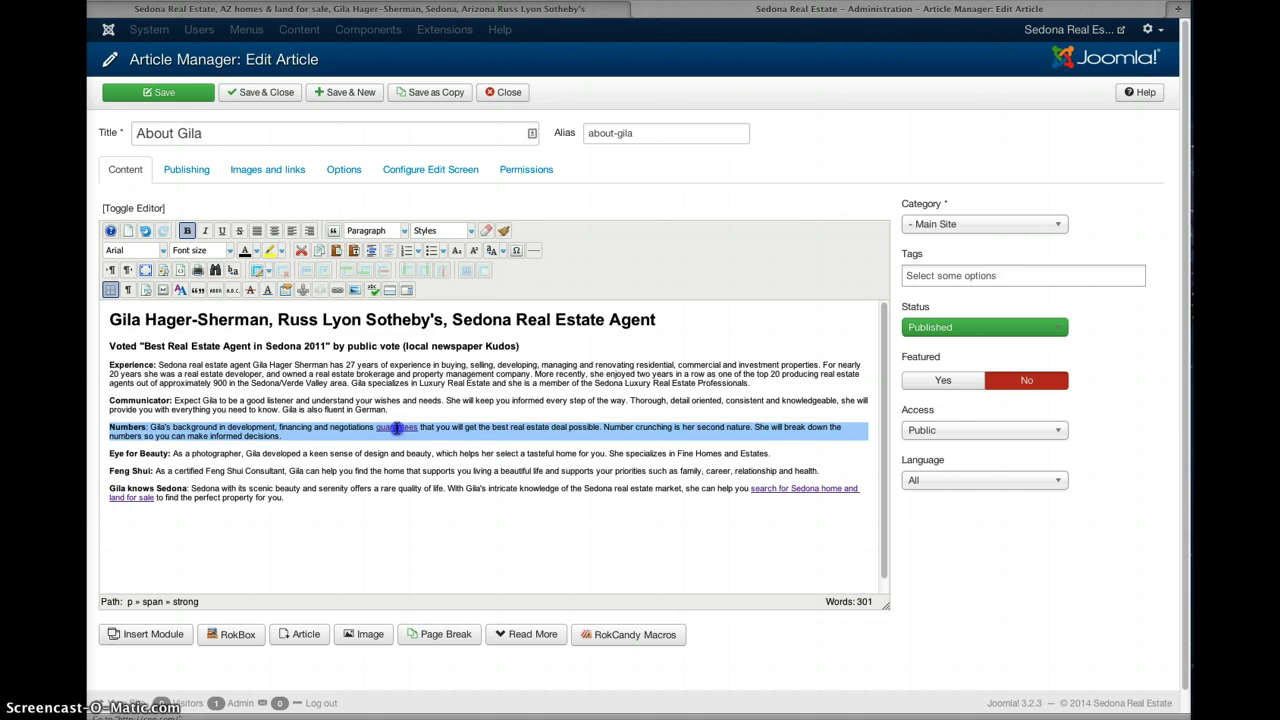
Place the insertion point at the start of the Communicator paragraph.
{"action": "left_click", "coordinate": [397, 428]}
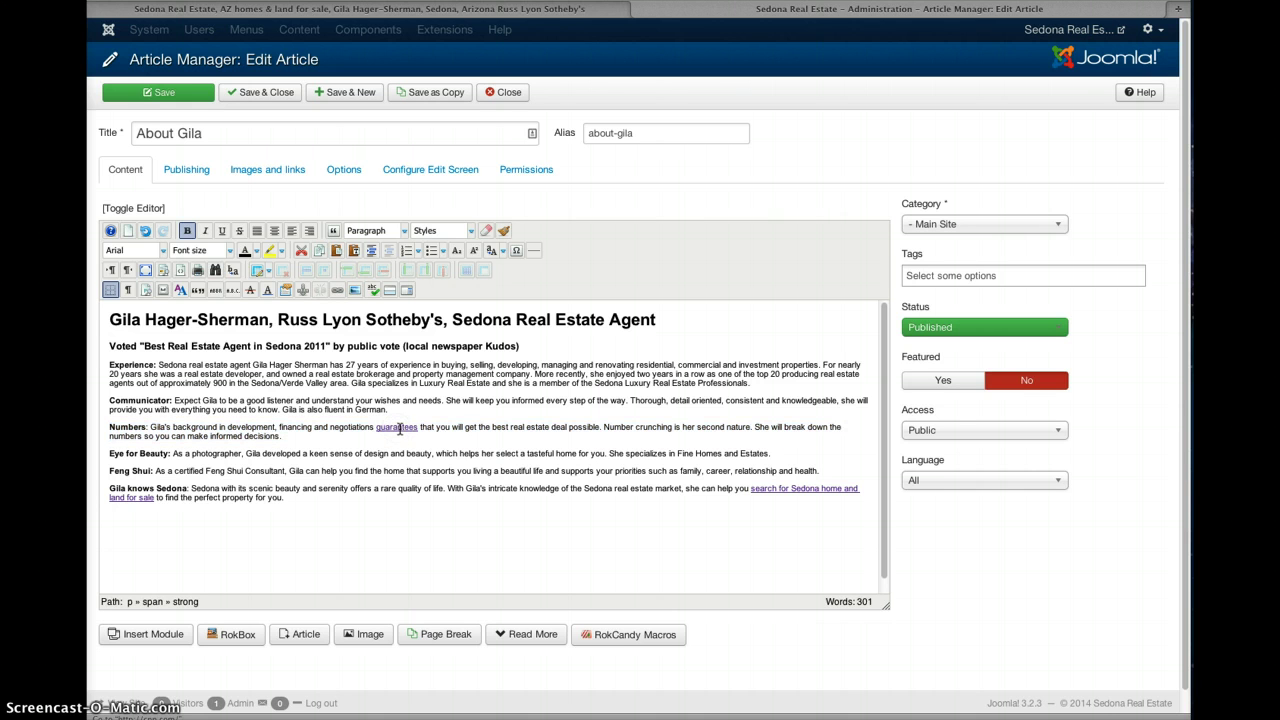
{"action": "left_click", "coordinate": [113, 404]}
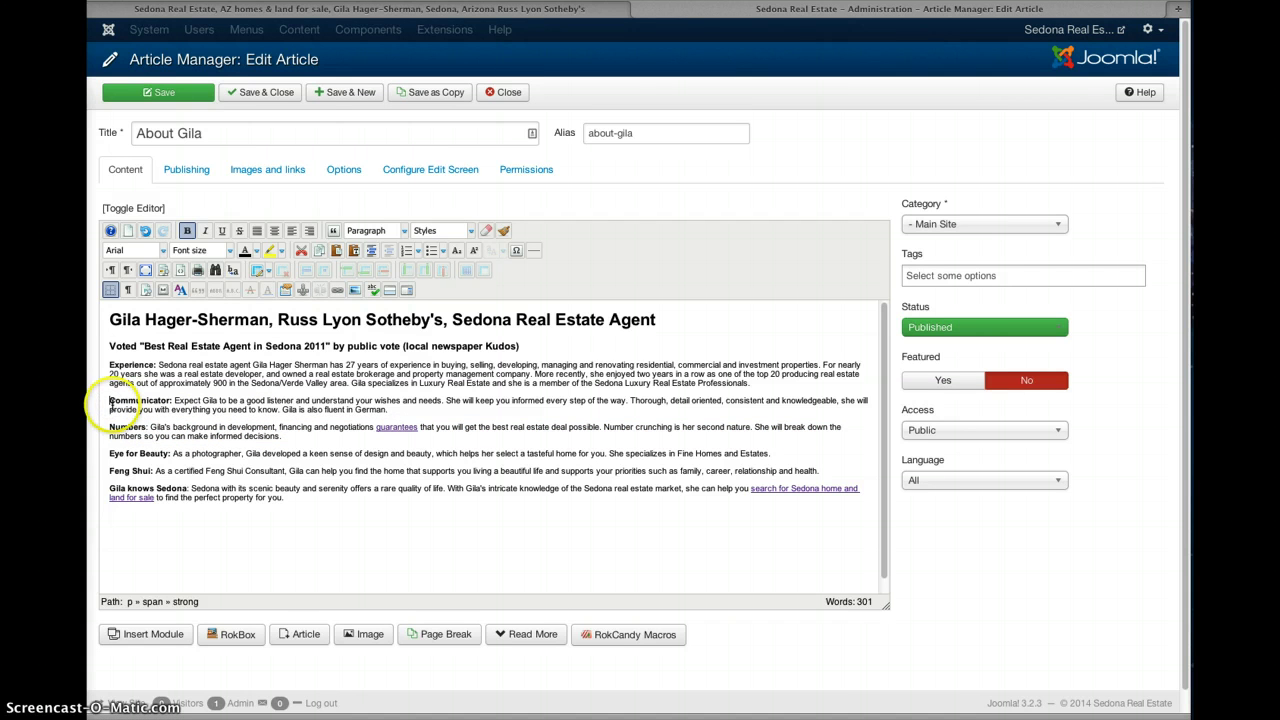
{"action": "left_click", "coordinate": [110, 404]}
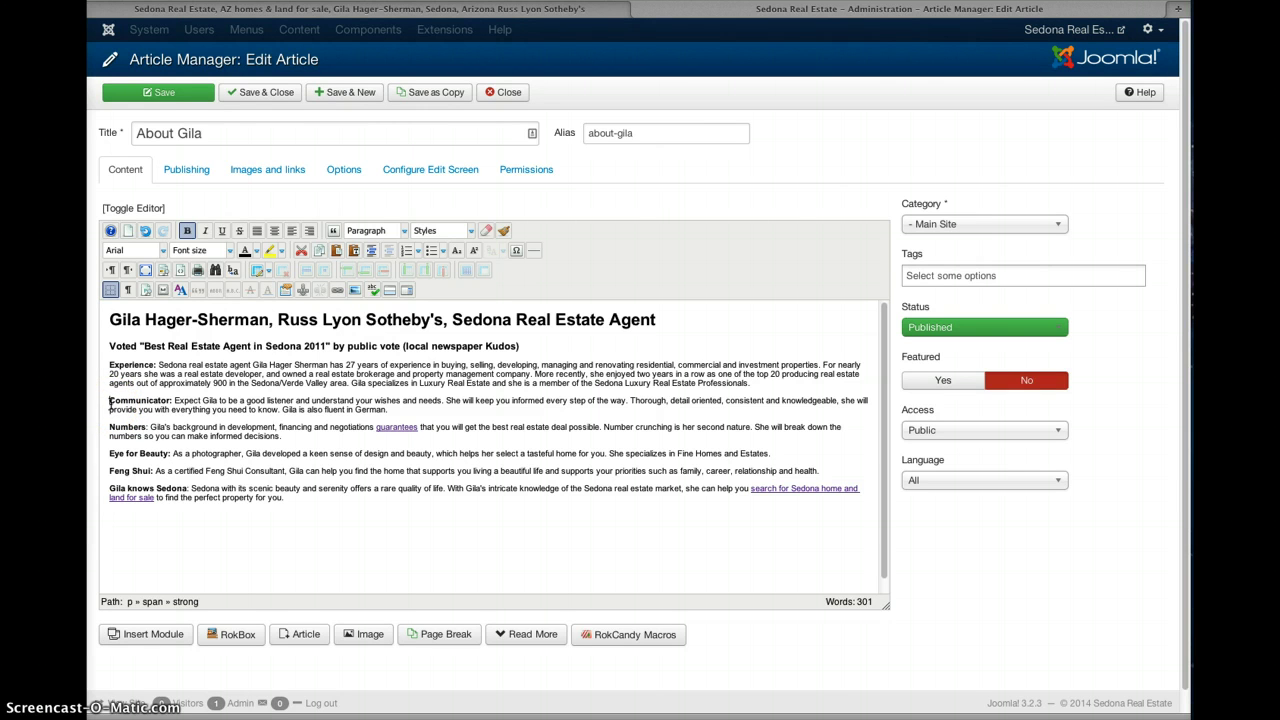
{"action": "triple_click", "coordinate": [110, 404]}
{"action": "left_click", "coordinate": [107, 401]}
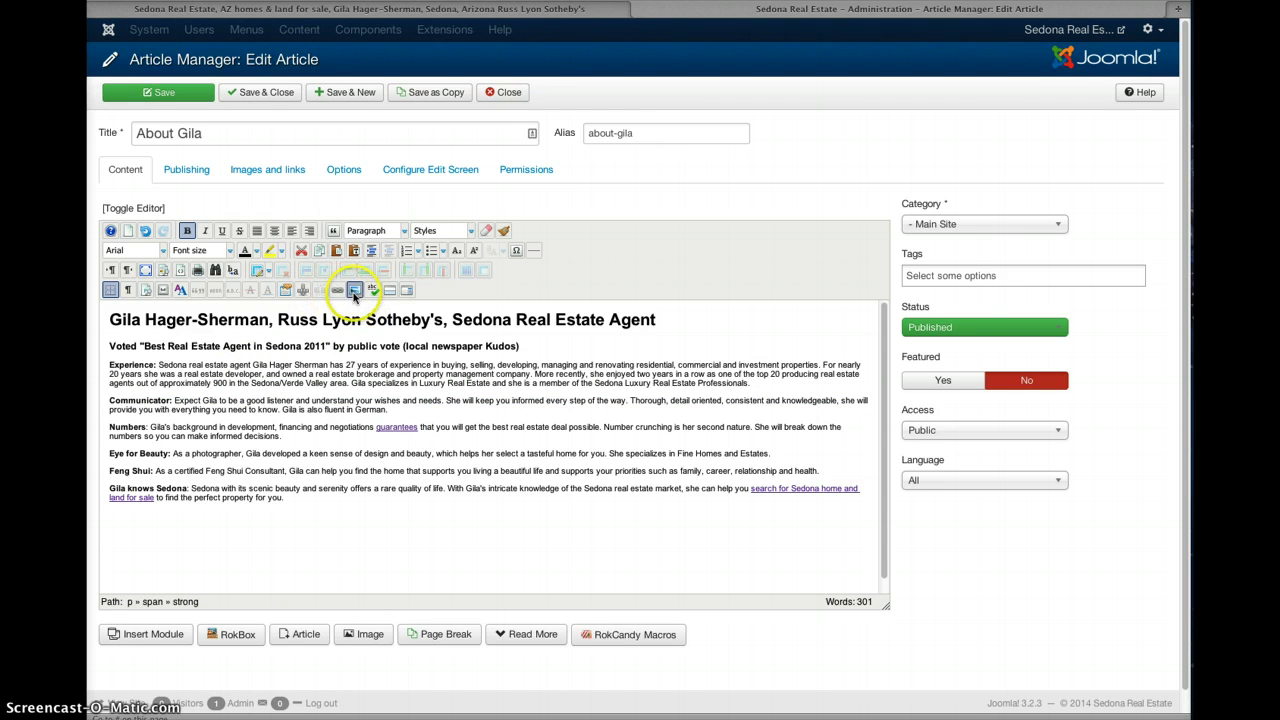
Capture the preview area as a screenshot and upload Screen_Shot_2014-04-07_at_4.02.56_PM.png to the site's images.
{"action": "left_click", "coordinate": [355, 292]}
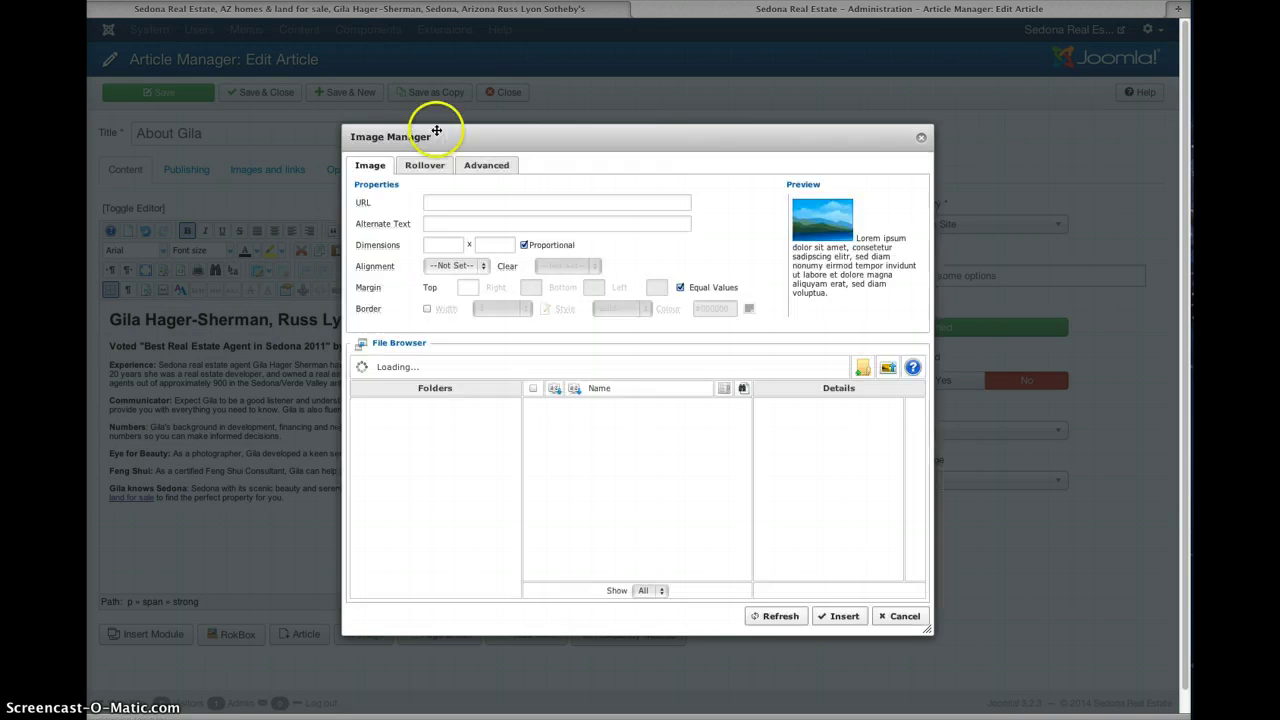
{"action": "left_click_drag", "start_coordinate": [471, 135], "coordinate": [400, 142]}
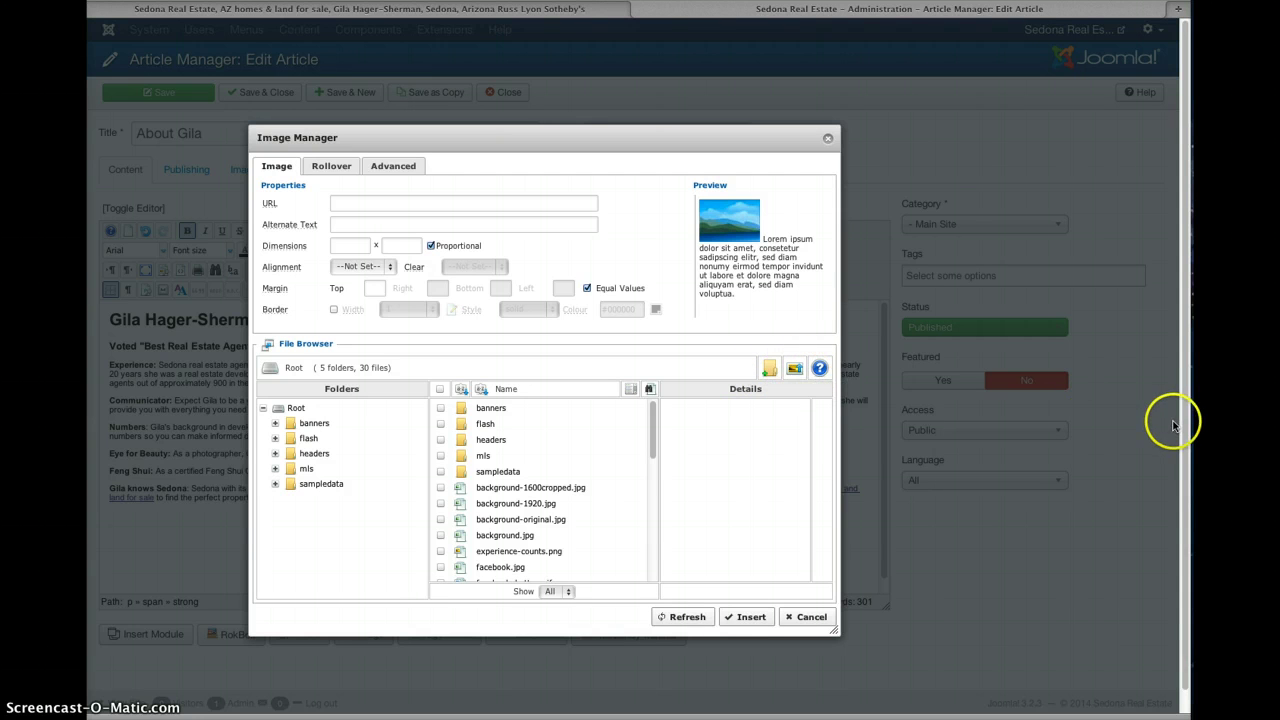
{"action": "key", "text": "super+shift+4"}
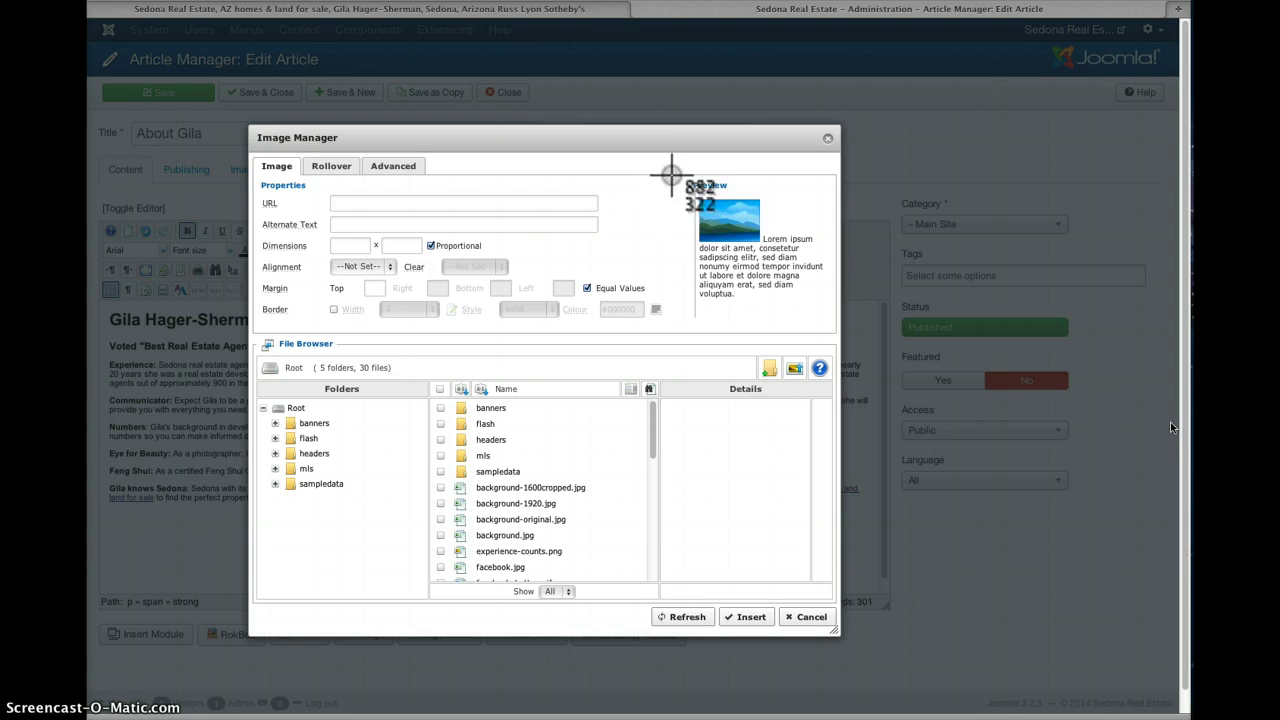
{"action": "left_click_drag", "start_coordinate": [676, 166], "coordinate": [848, 360]}
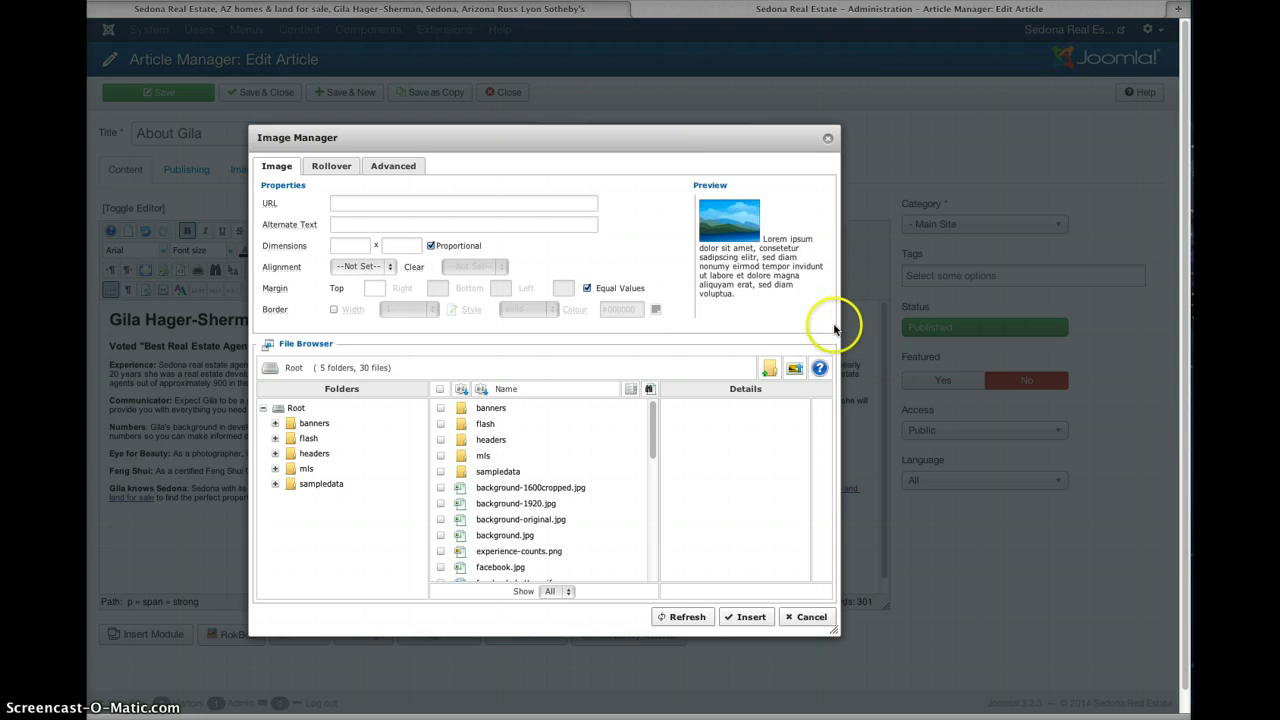
{"action": "left_click", "coordinate": [795, 372]}
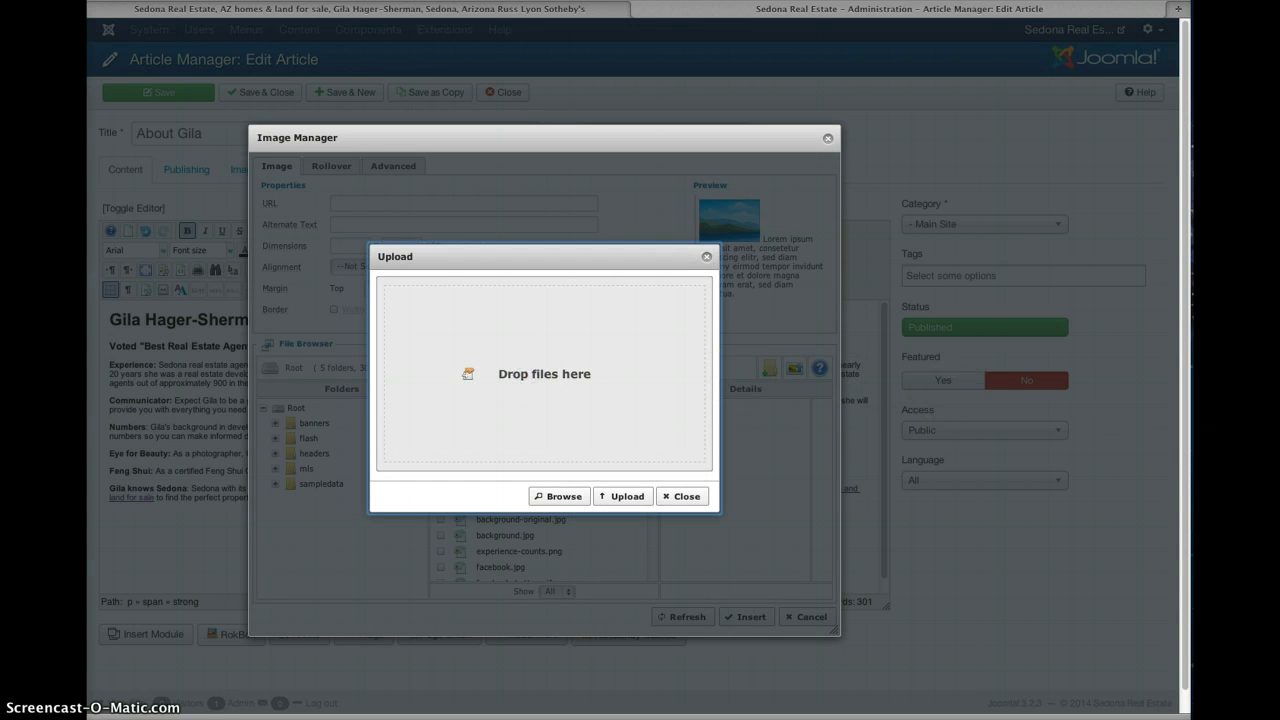
{"action": "left_click_drag", "start_coordinate": [1279, 380], "coordinate": [645, 365]}
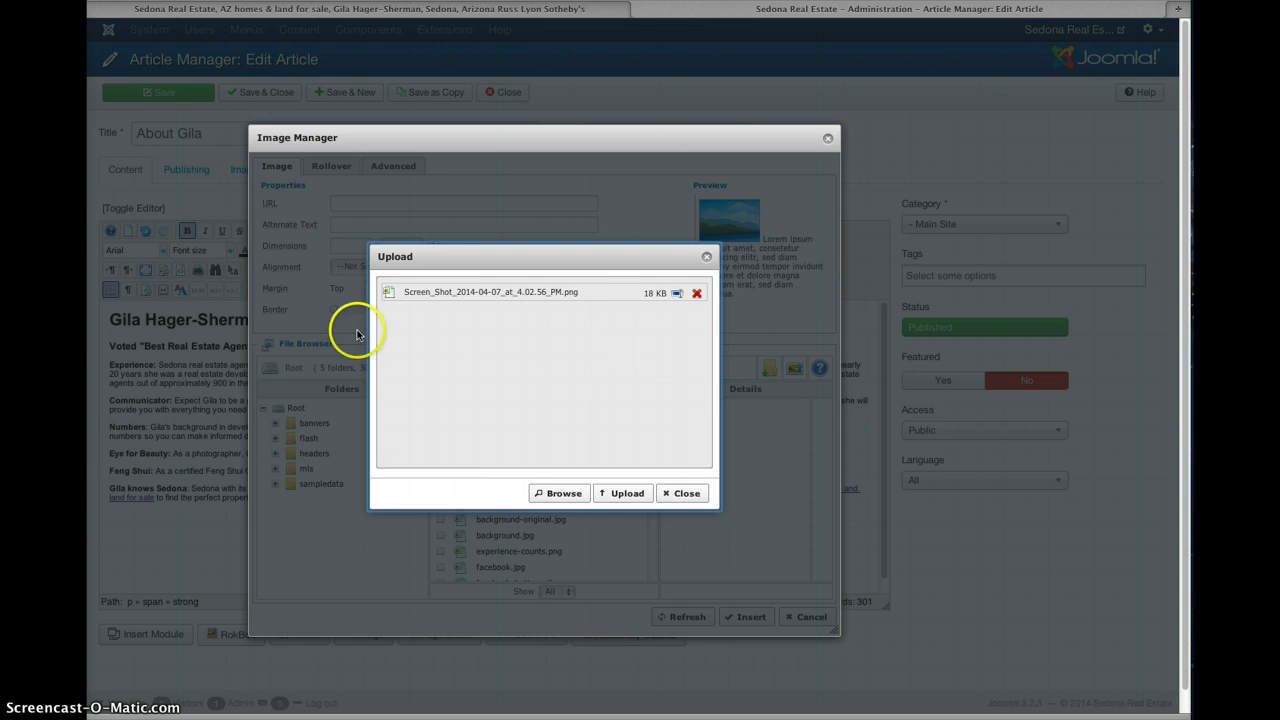
{"action": "left_click", "coordinate": [624, 493]}
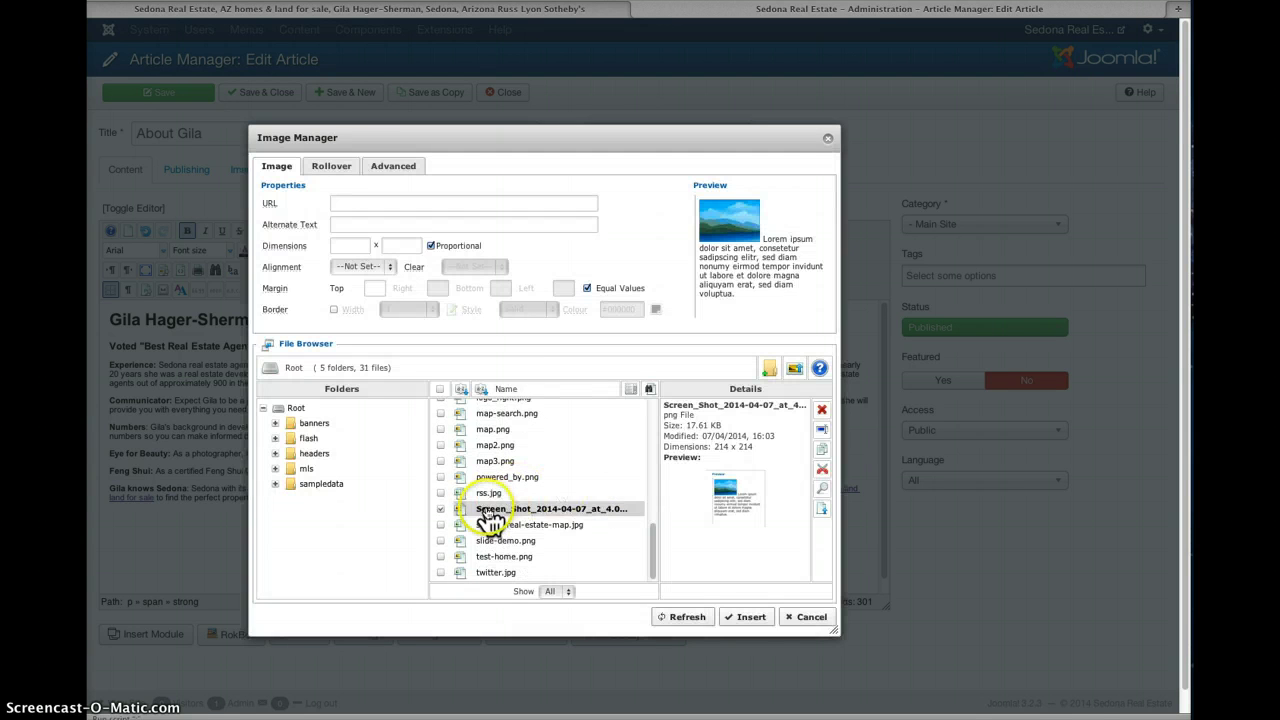
Insert the uploaded screenshot before the Communicator paragraph and select the inserted image.
{"action": "left_click", "coordinate": [490, 512]}
{"action": "left_click", "coordinate": [748, 618]}
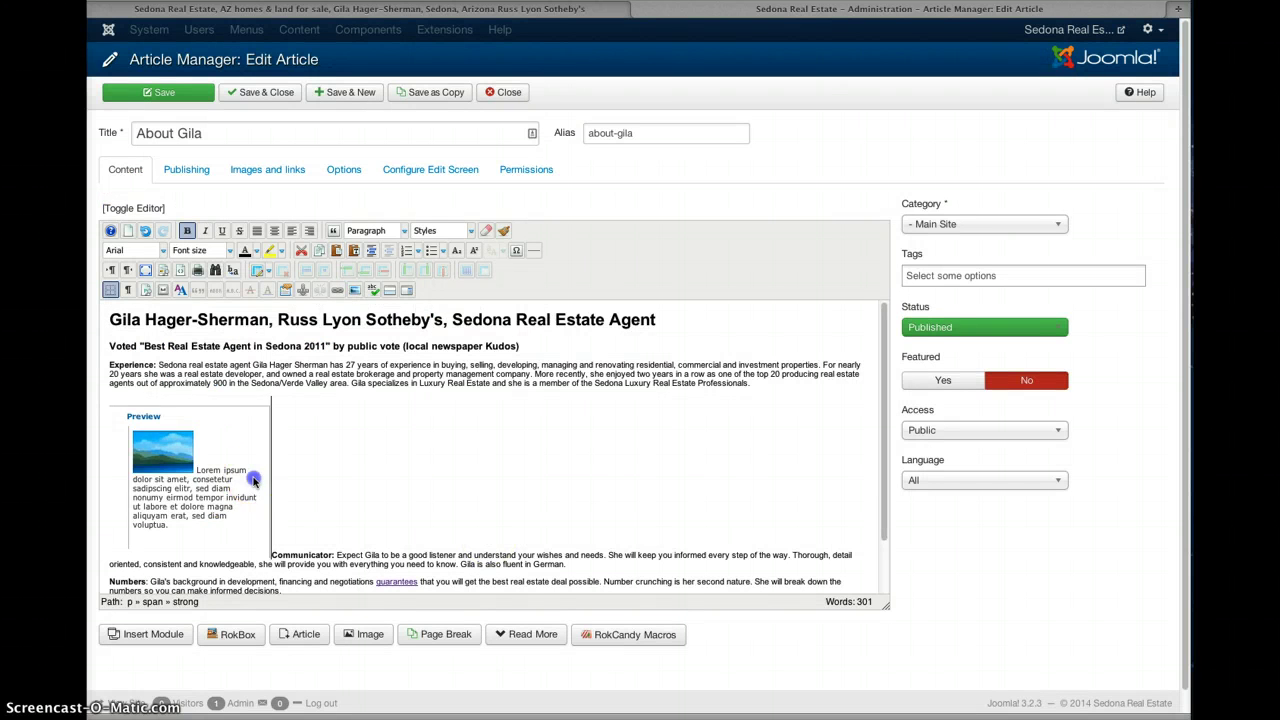
{"action": "left_click", "coordinate": [254, 481]}
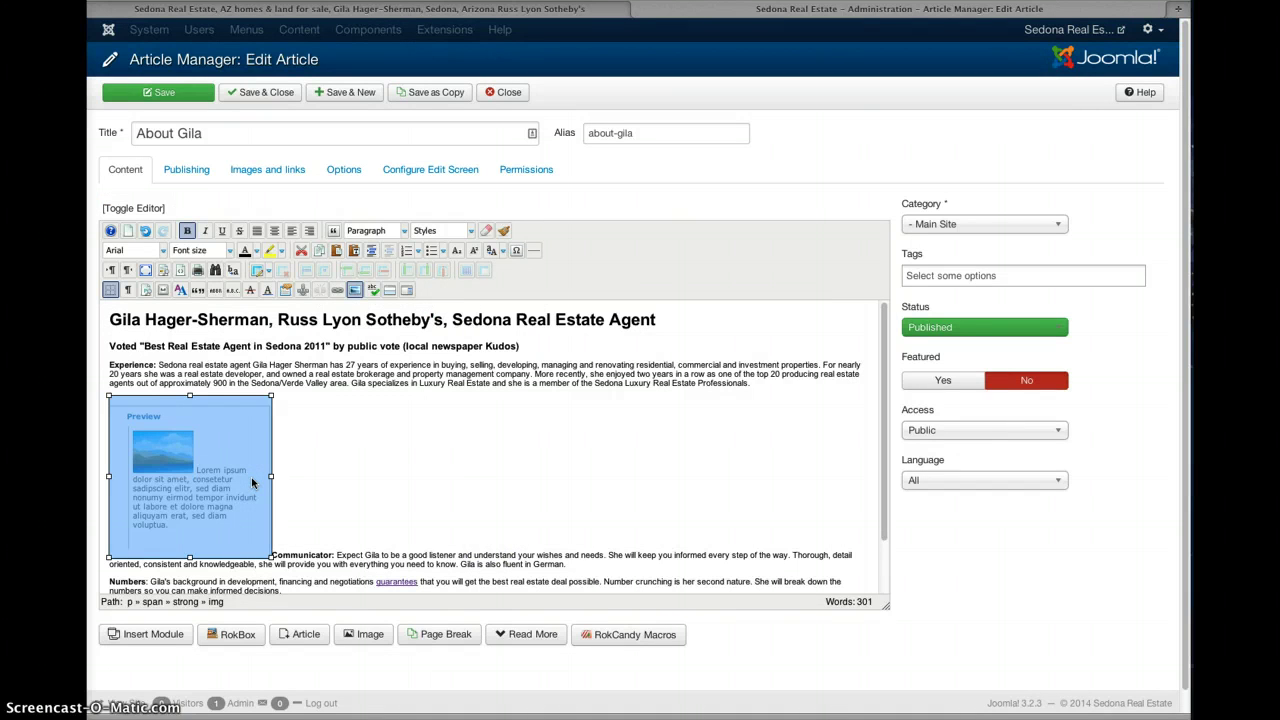
{"action": "mouse_move", "coordinate": [251, 477]}
{"action": "left_mouse_down"}
{"action": "mouse_move", "coordinate": [266, 523]}
{"action": "mouse_move", "coordinate": [293, 541]}
{"action": "left_mouse_up"}
Open the image's 214 x 214 properties, try Right alignment, then set it to Left.
{"action": "left_click", "coordinate": [355, 292]}
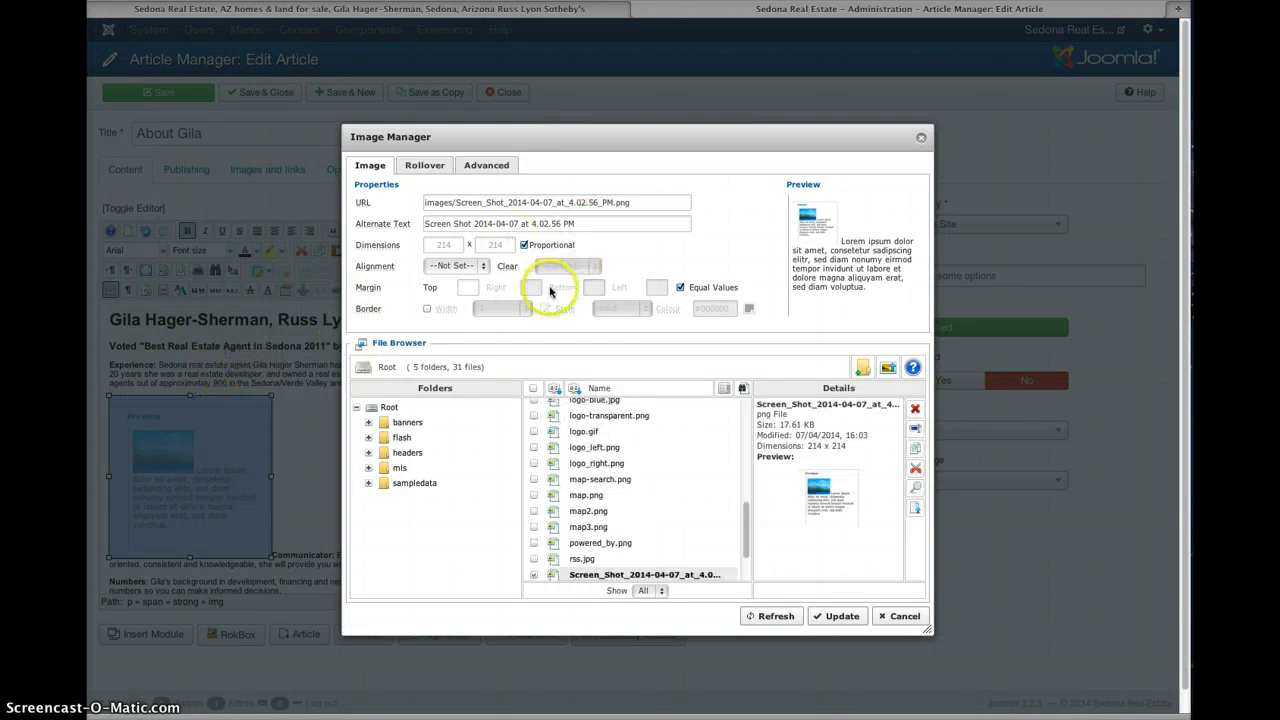
{"action": "left_click", "coordinate": [451, 265]}
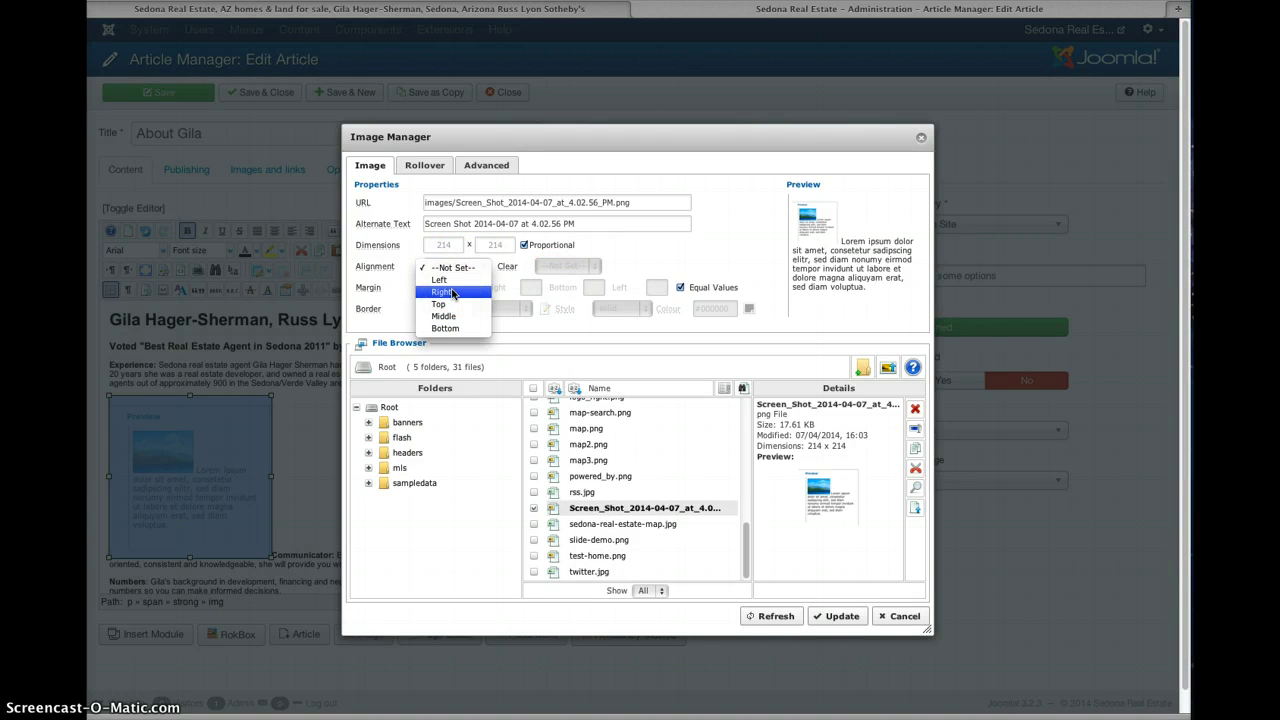
{"action": "left_click", "coordinate": [452, 283]}
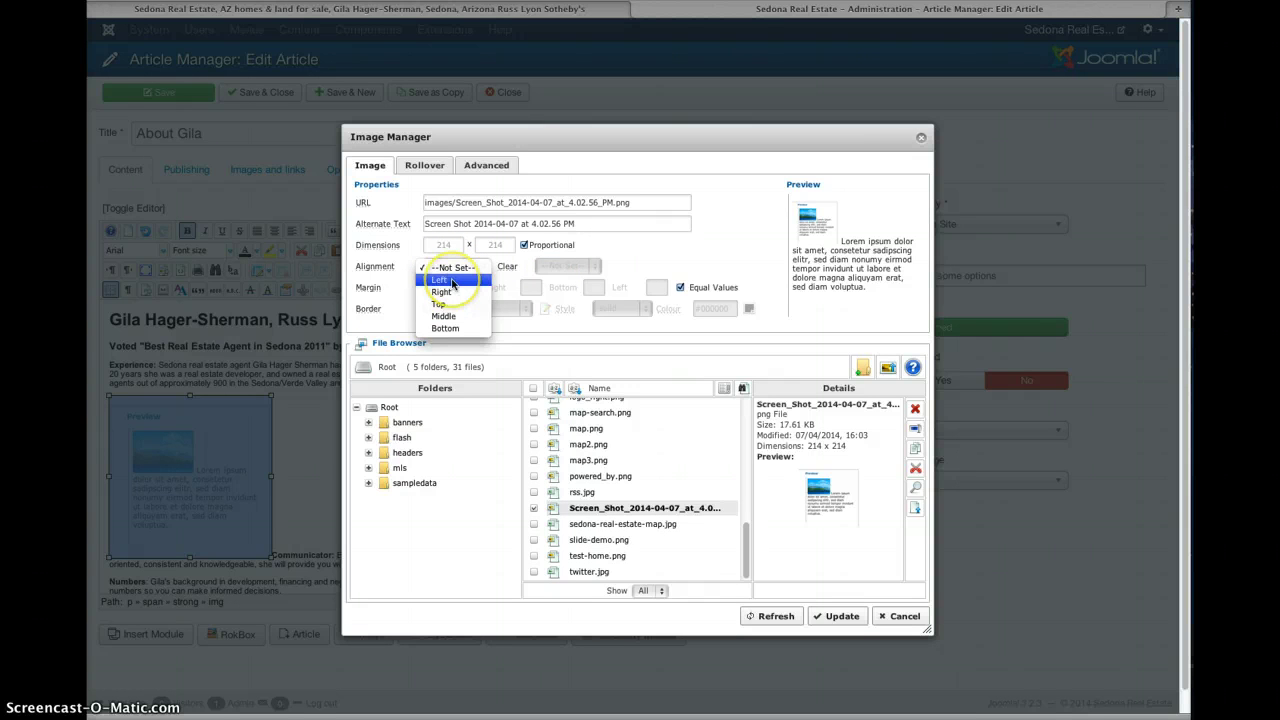
{"action": "left_click", "coordinate": [449, 291]}
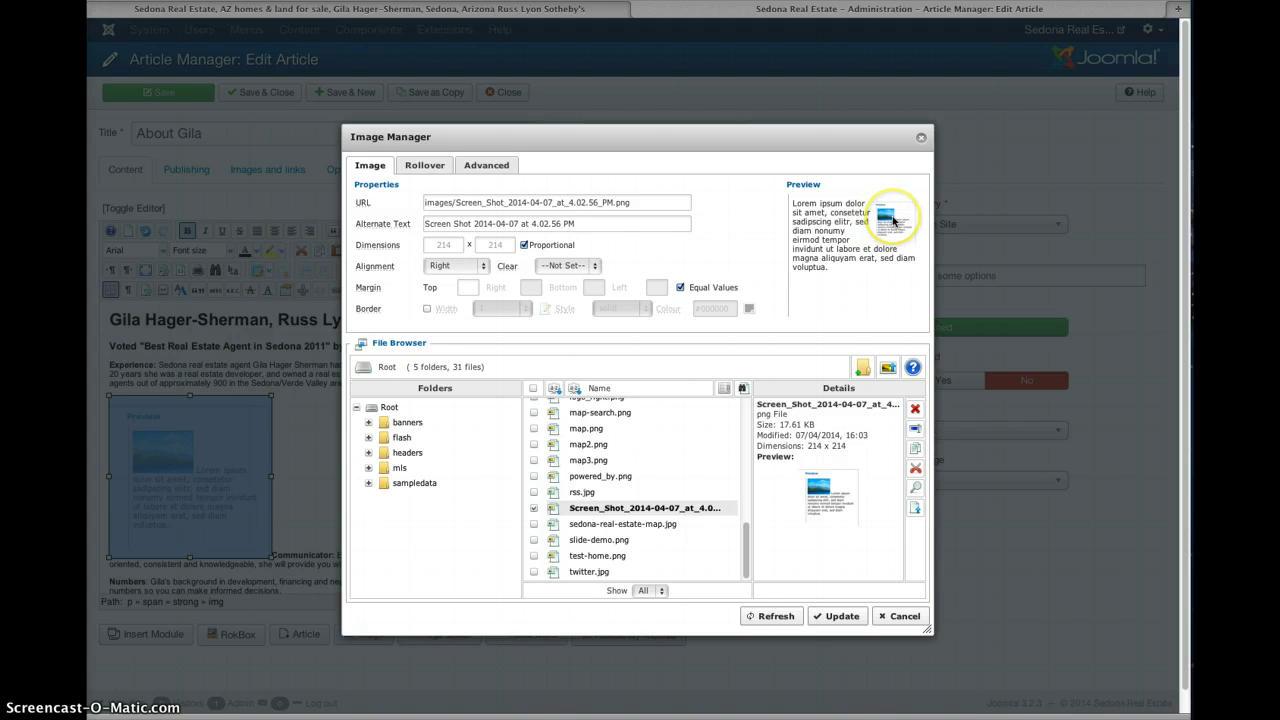
{"action": "left_click", "coordinate": [474, 265]}
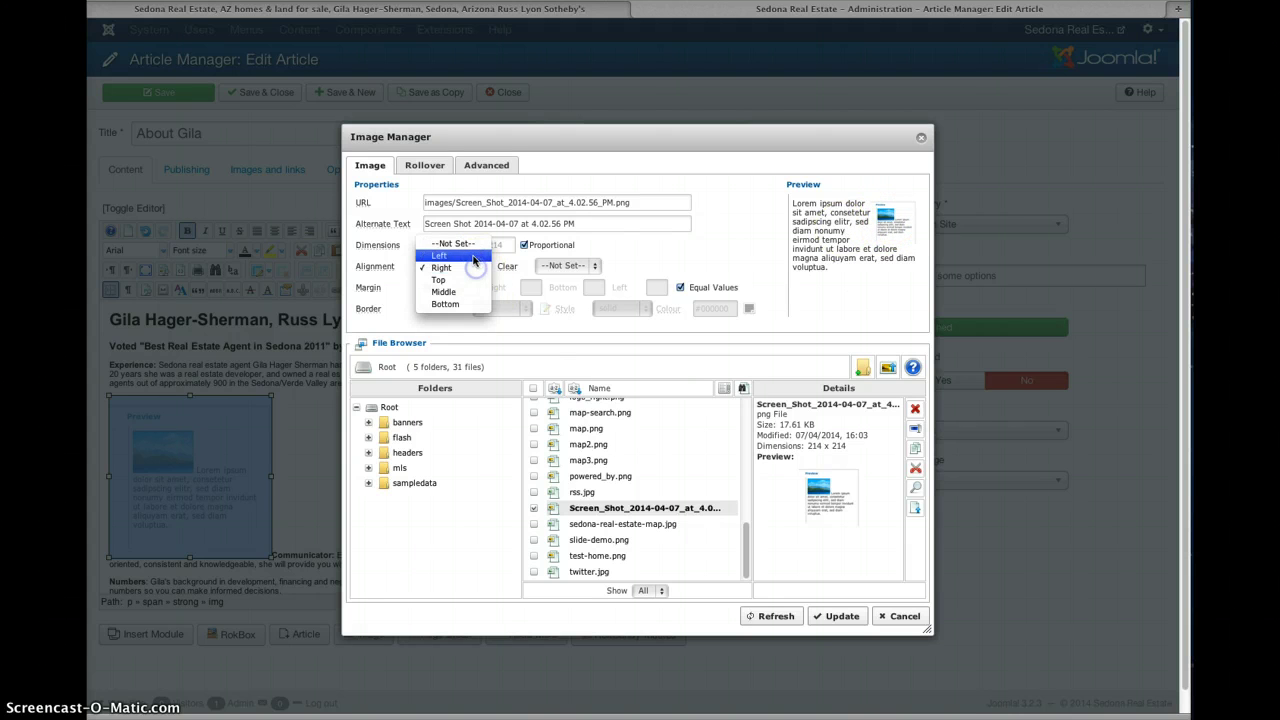
{"action": "left_click", "coordinate": [474, 257]}
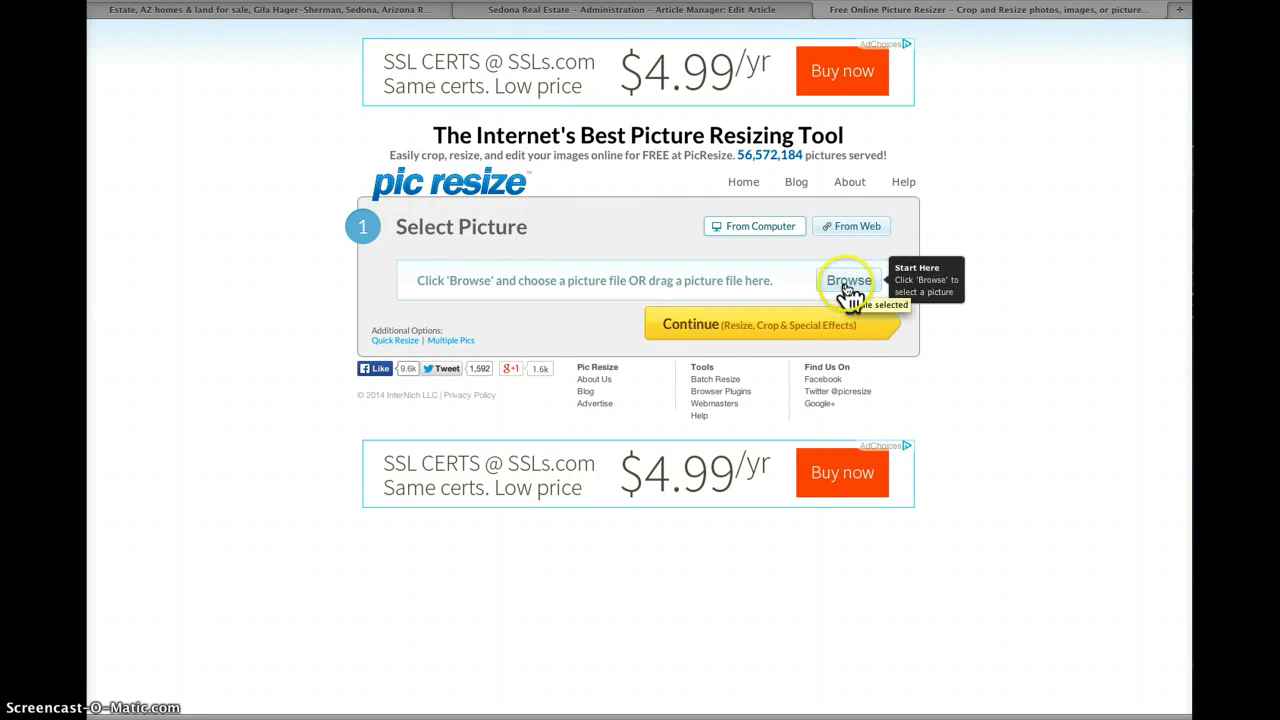
Load the Desktop Screen Shot PNG into PicResize for editing.
{"action": "left_click", "coordinate": [846, 288]}
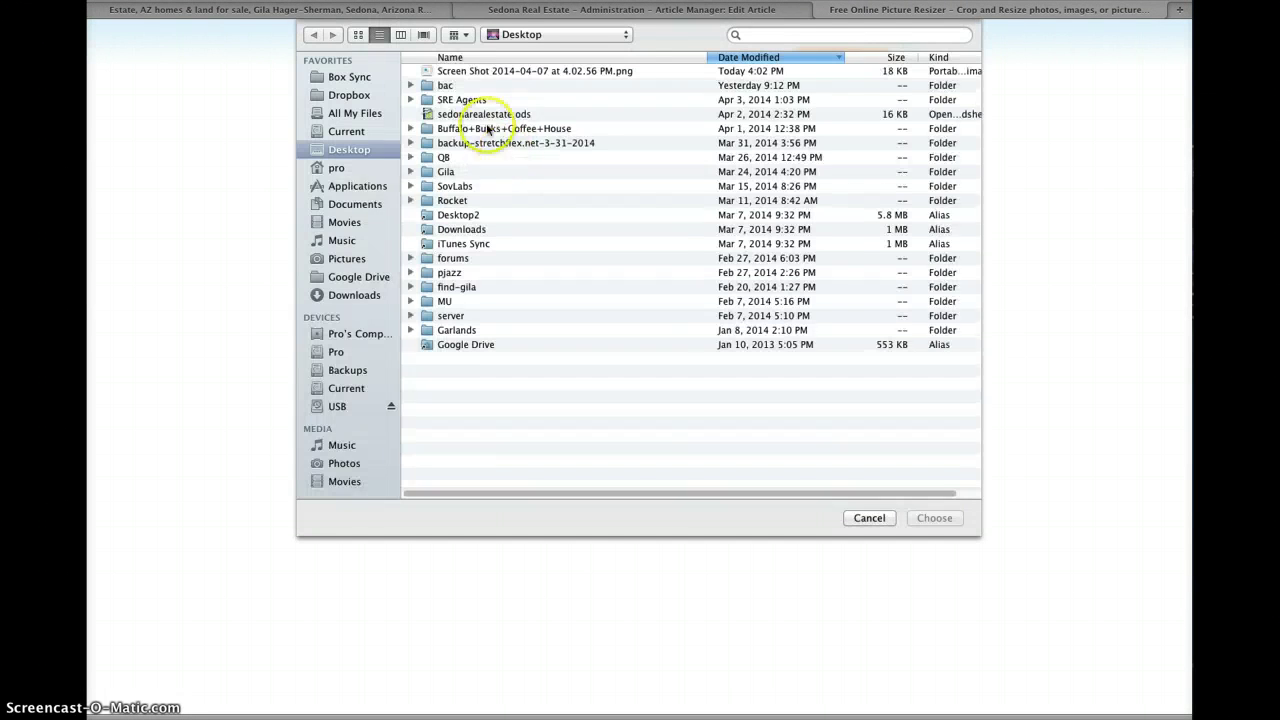
{"action": "double_click", "coordinate": [453, 70]}
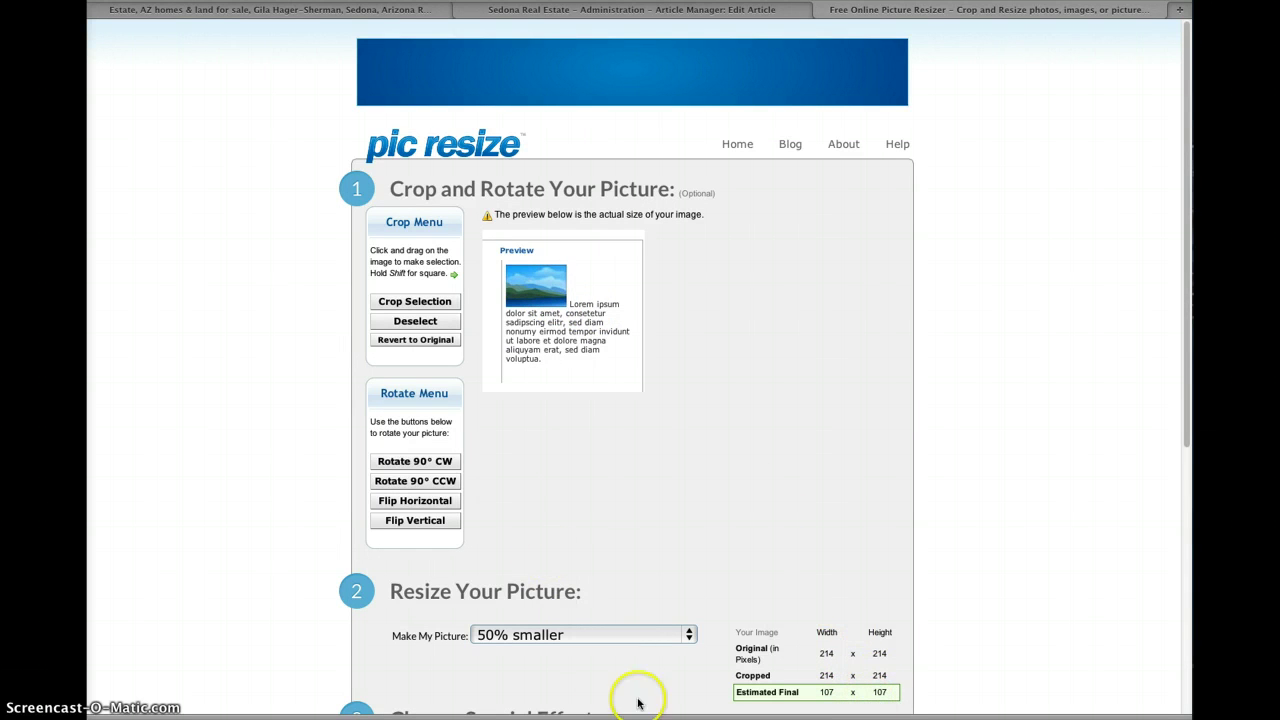
Try a custom 400-pixel-wide resize and read the width-exceeds-original error.
{"action": "left_click_drag", "start_coordinate": [1183, 251], "coordinate": [1184, 316]}
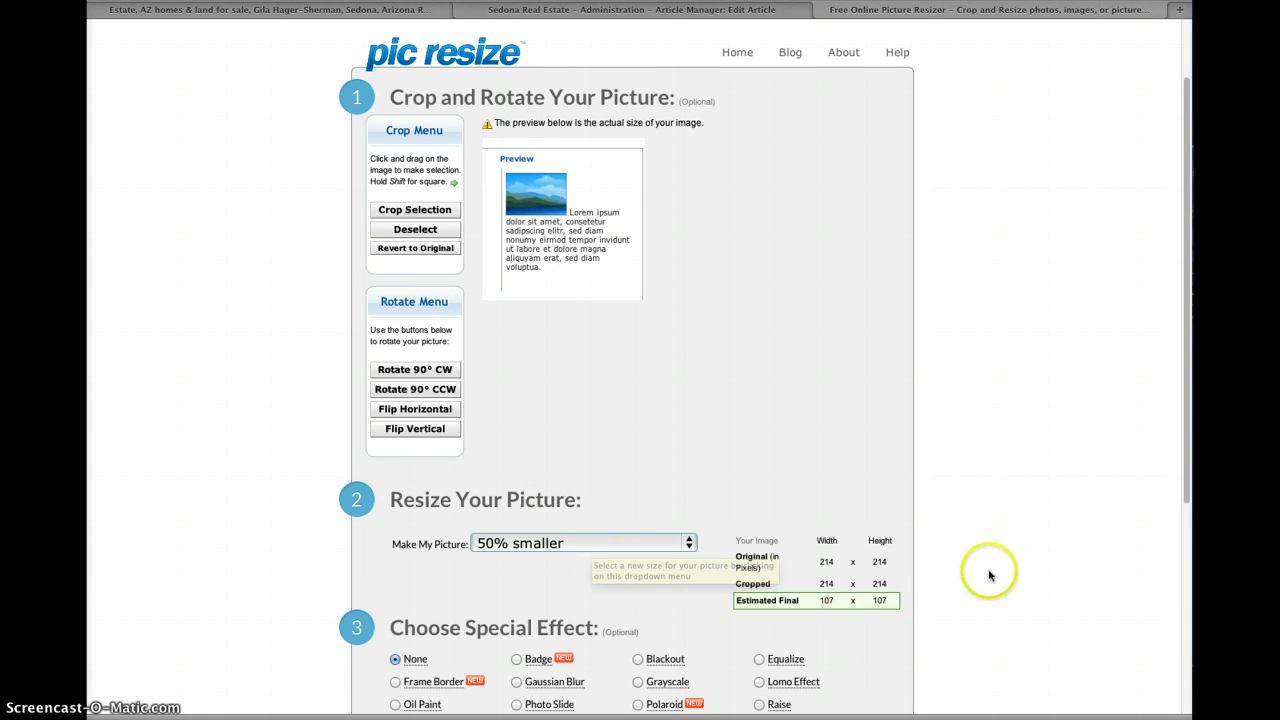
{"action": "left_click_drag", "start_coordinate": [1181, 372], "coordinate": [1166, 416]}
{"action": "left_click", "coordinate": [590, 473]}
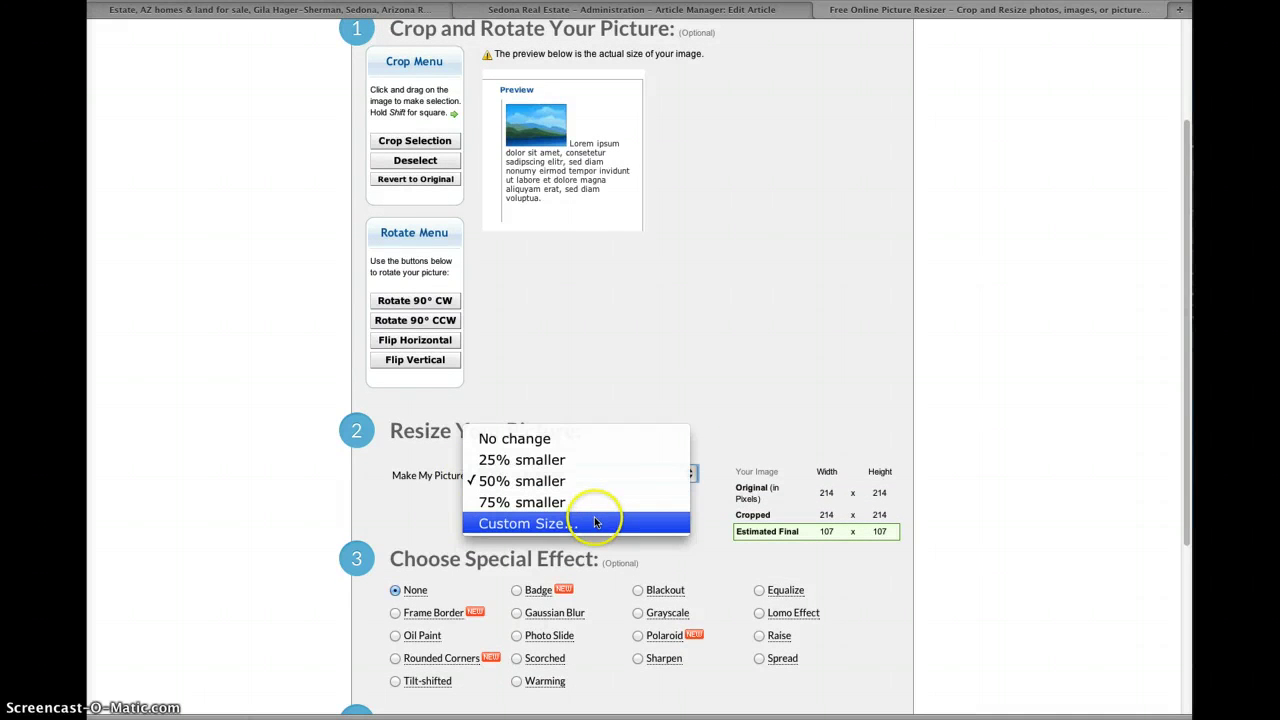
{"action": "left_click", "coordinate": [595, 523]}
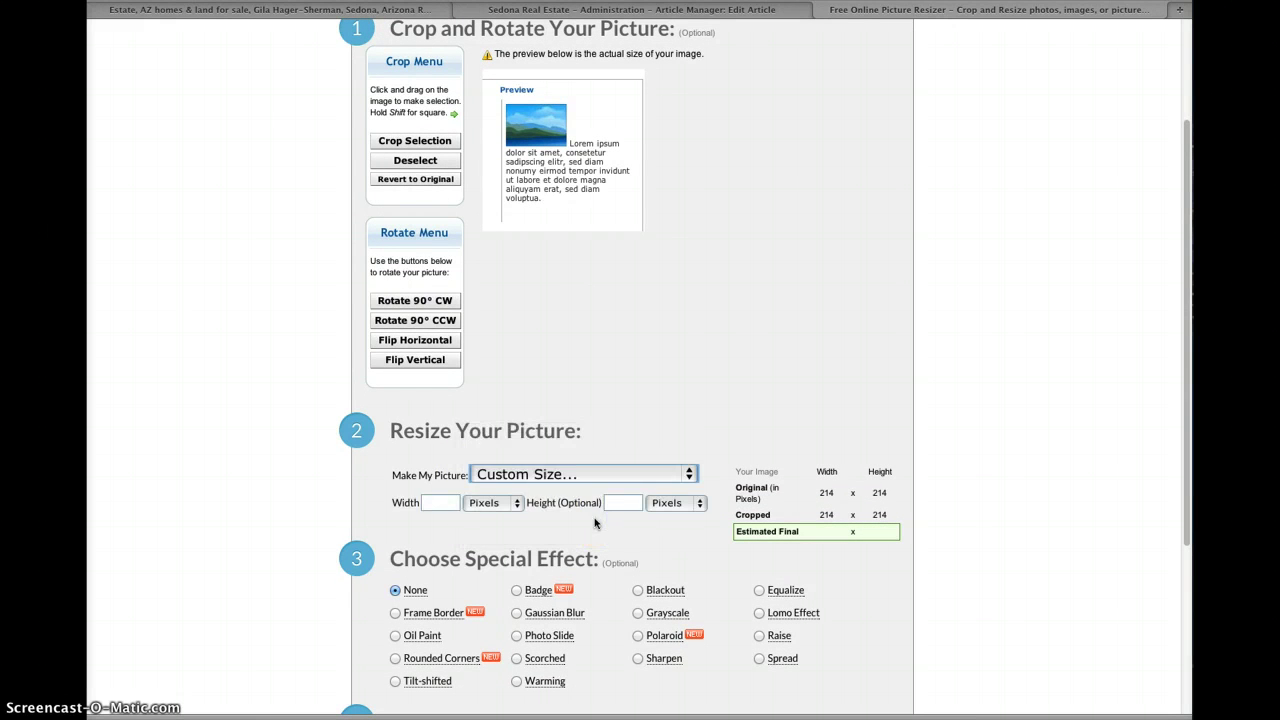
{"action": "left_click", "coordinate": [452, 503]}
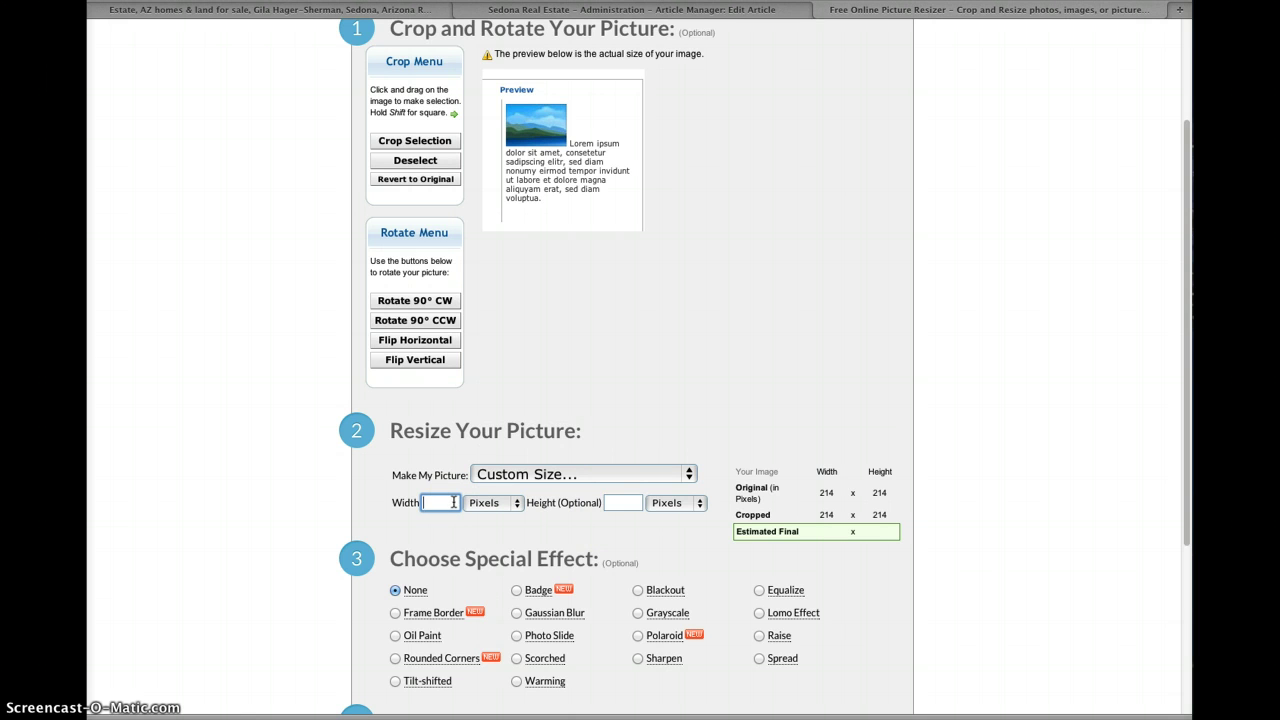
{"action": "left_click", "coordinate": [617, 504]}
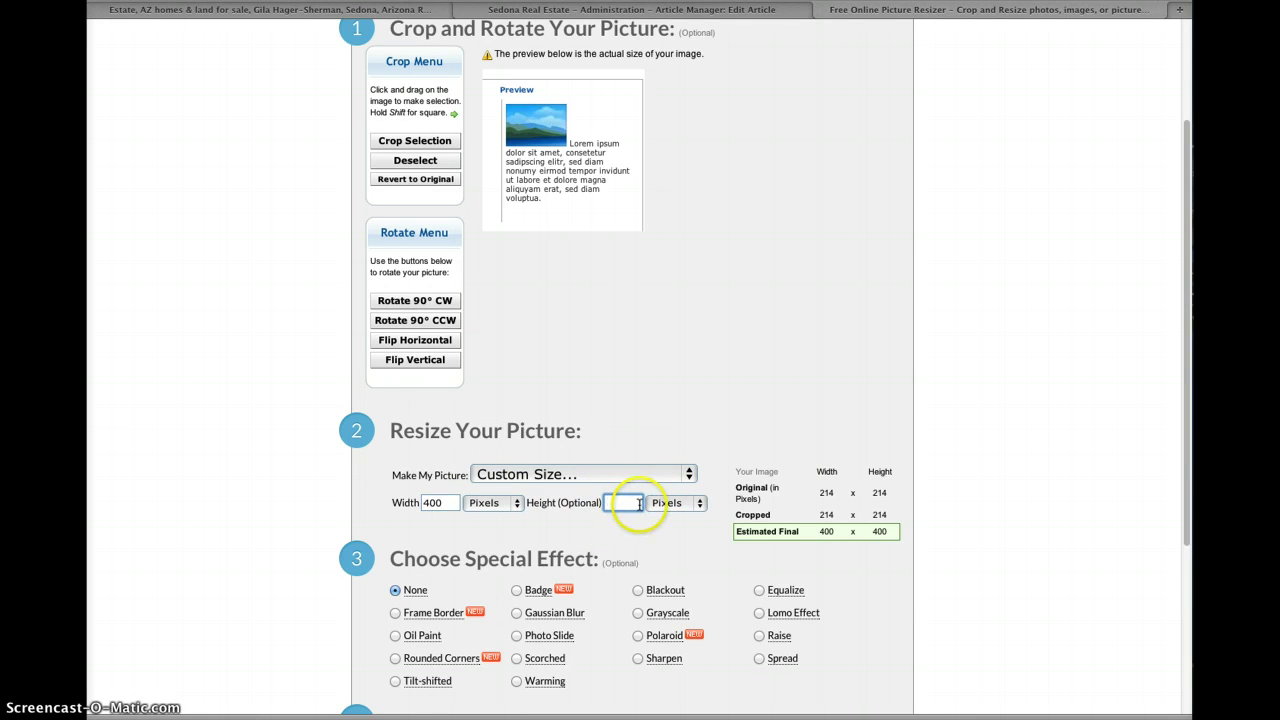
{"action": "left_click_drag", "start_coordinate": [1186, 306], "coordinate": [1178, 414]}
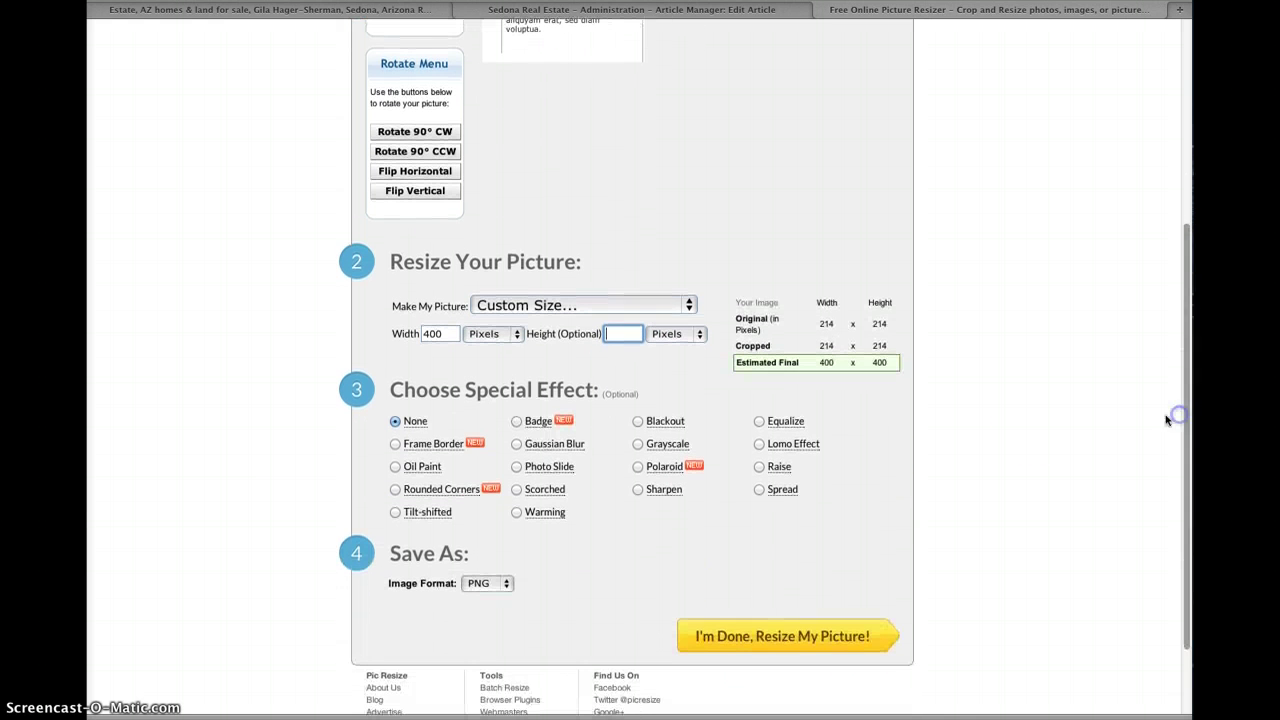
{"action": "left_click", "coordinate": [768, 637]}
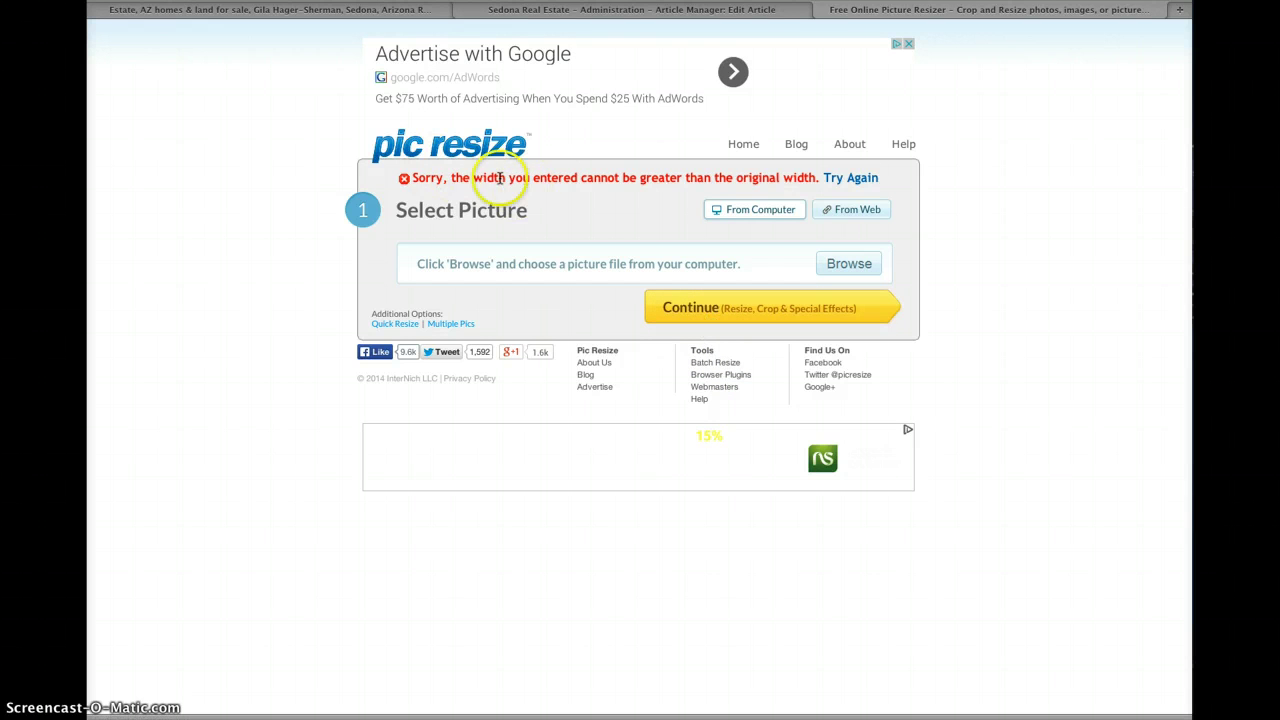
{"action": "left_click_drag", "start_coordinate": [499, 178], "coordinate": [741, 178]}
Return to the editing options, choose JPG output and a custom 100-pixel width.
{"action": "left_click", "coordinate": [860, 179]}
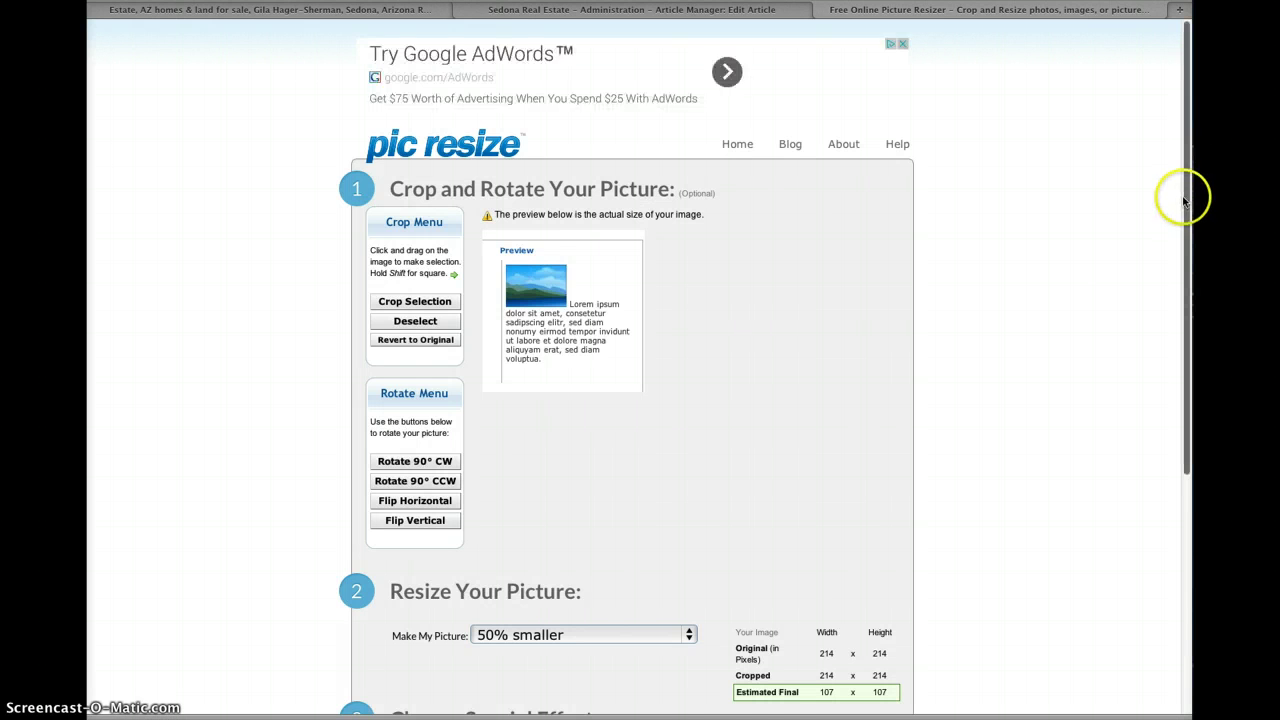
{"action": "left_click_drag", "start_coordinate": [1183, 201], "coordinate": [1180, 439]}
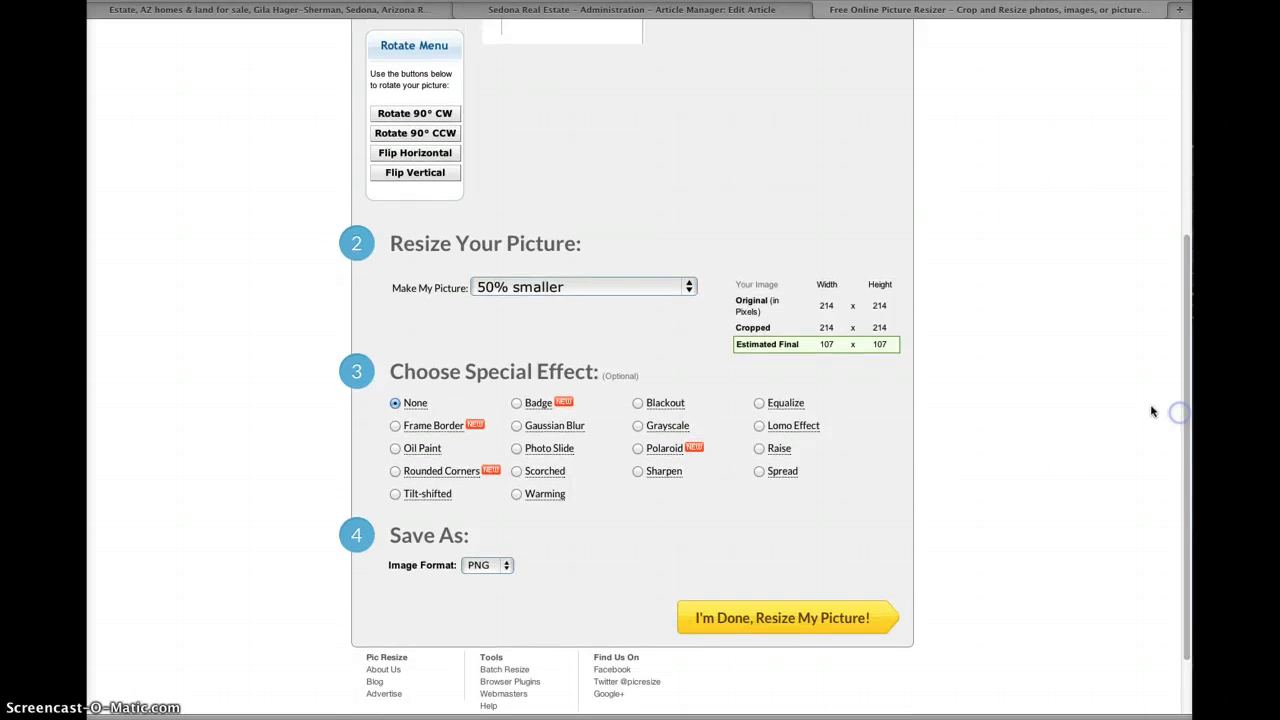
{"action": "left_click", "coordinate": [494, 566]}
{"action": "left_click", "coordinate": [482, 538]}
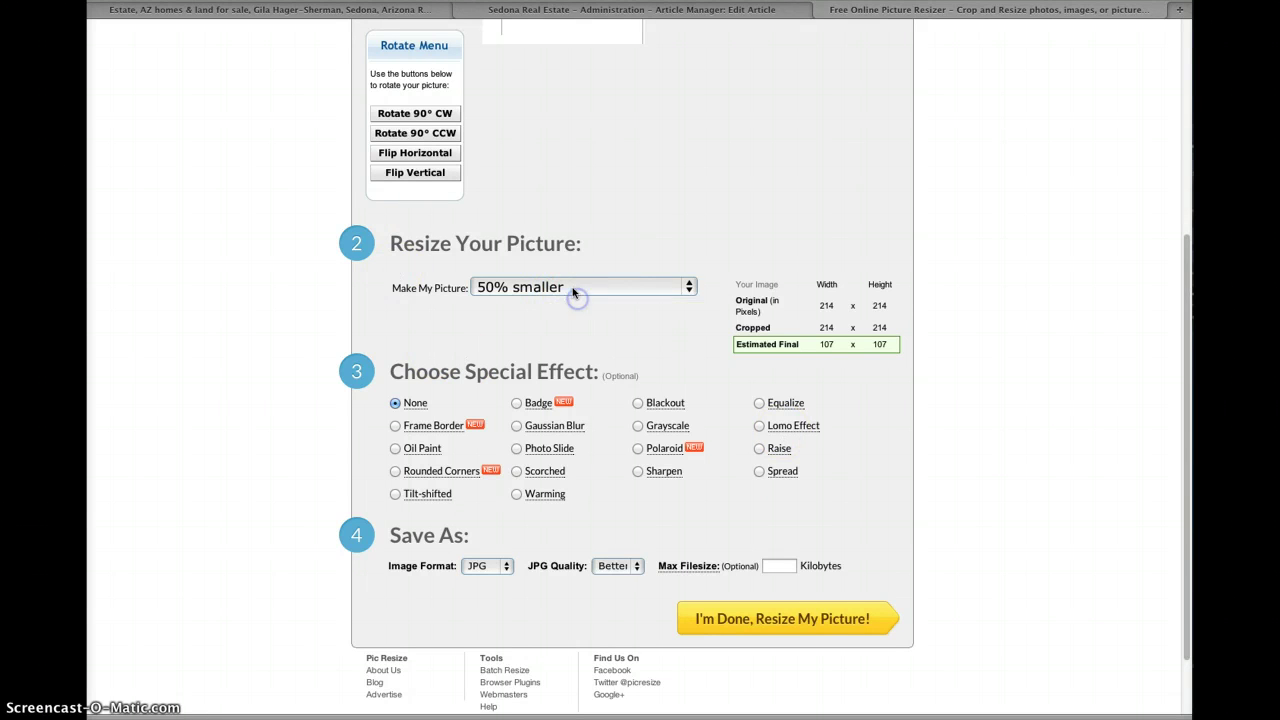
{"action": "left_click", "coordinate": [572, 291]}
{"action": "left_click", "coordinate": [560, 334]}
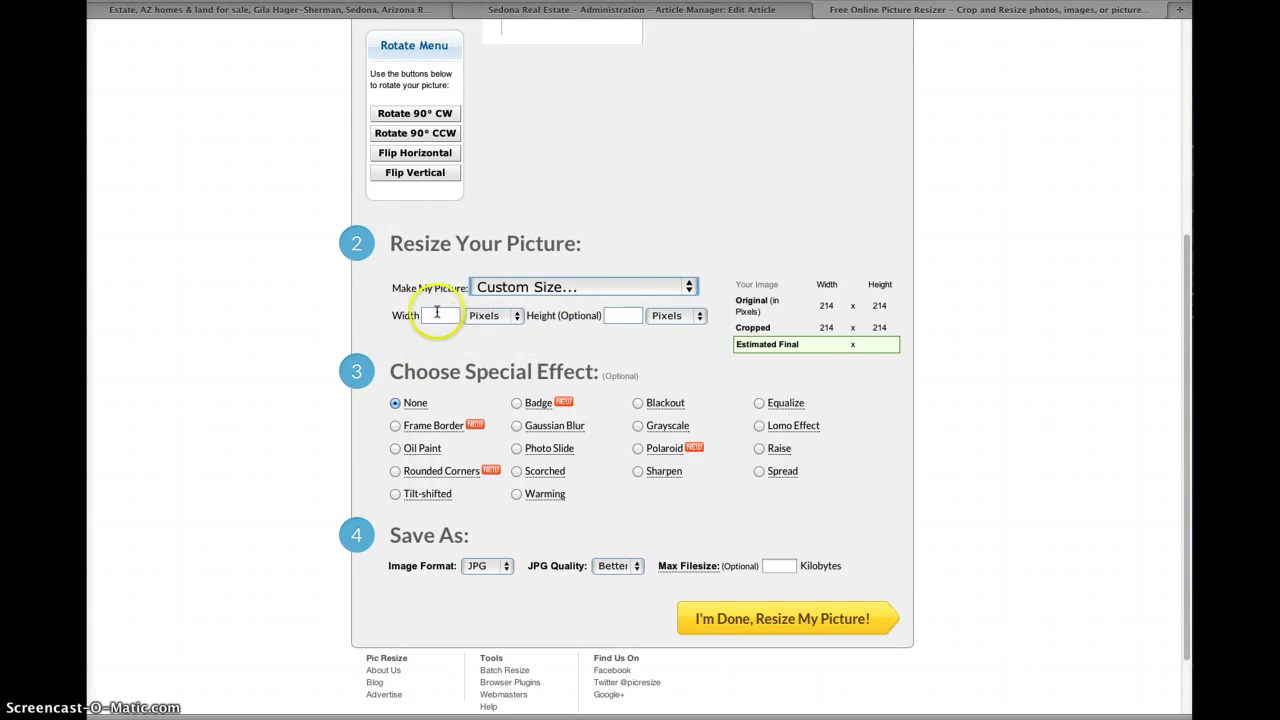
{"action": "left_click", "coordinate": [439, 314]}
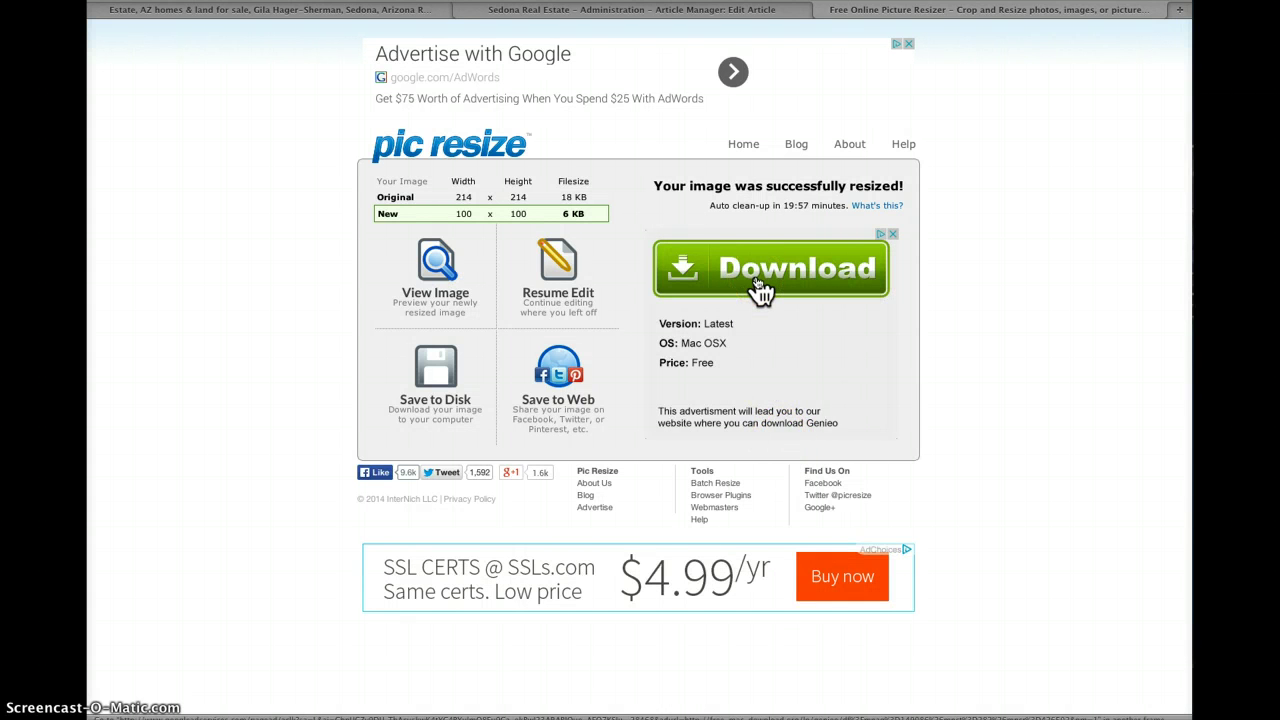
Preview the 100 x 100 resized image in a popup, move and enlarge it, then close it.
{"action": "left_click", "coordinate": [436, 262]}
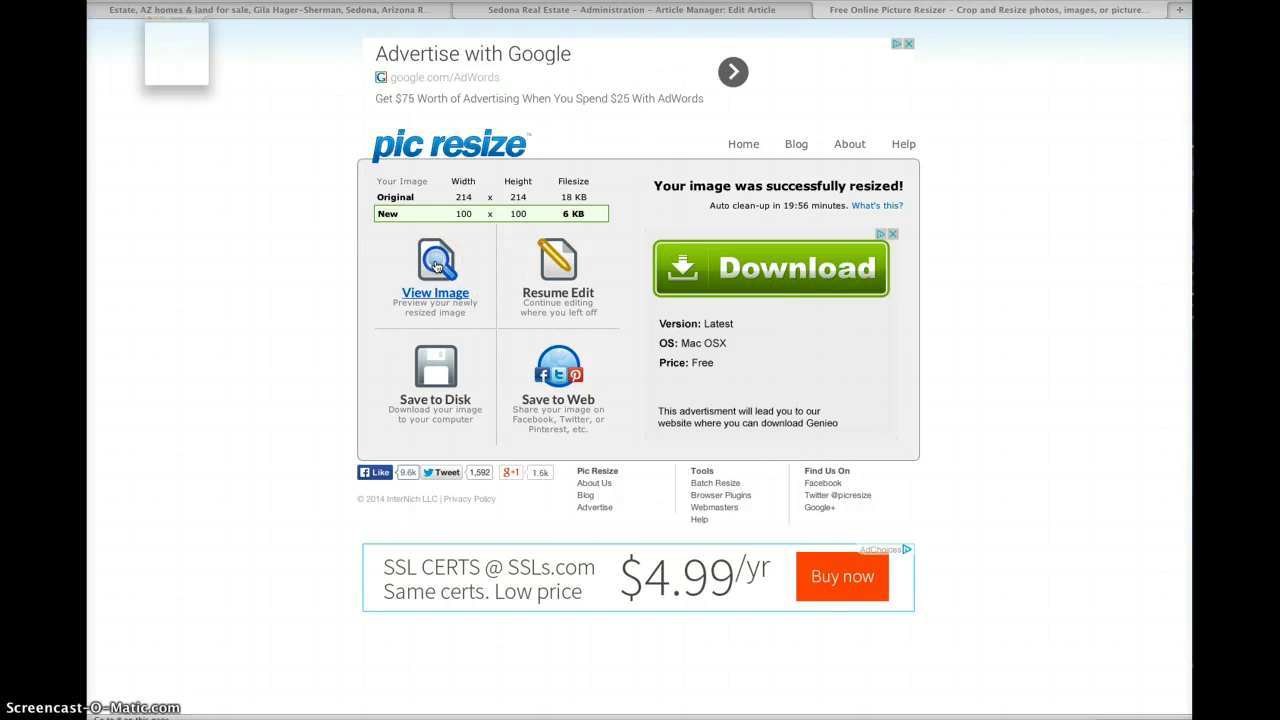
{"action": "left_click", "coordinate": [323, 210]}
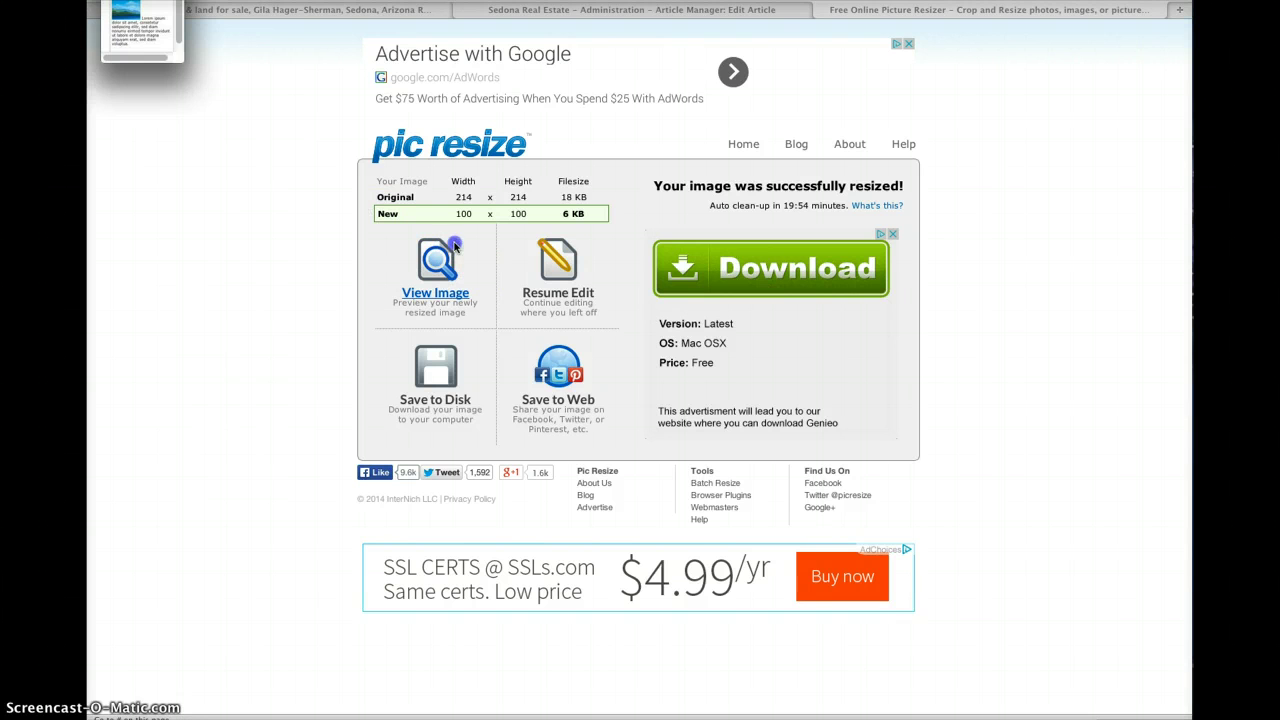
{"action": "left_click_drag", "start_coordinate": [160, 30], "coordinate": [533, 256]}
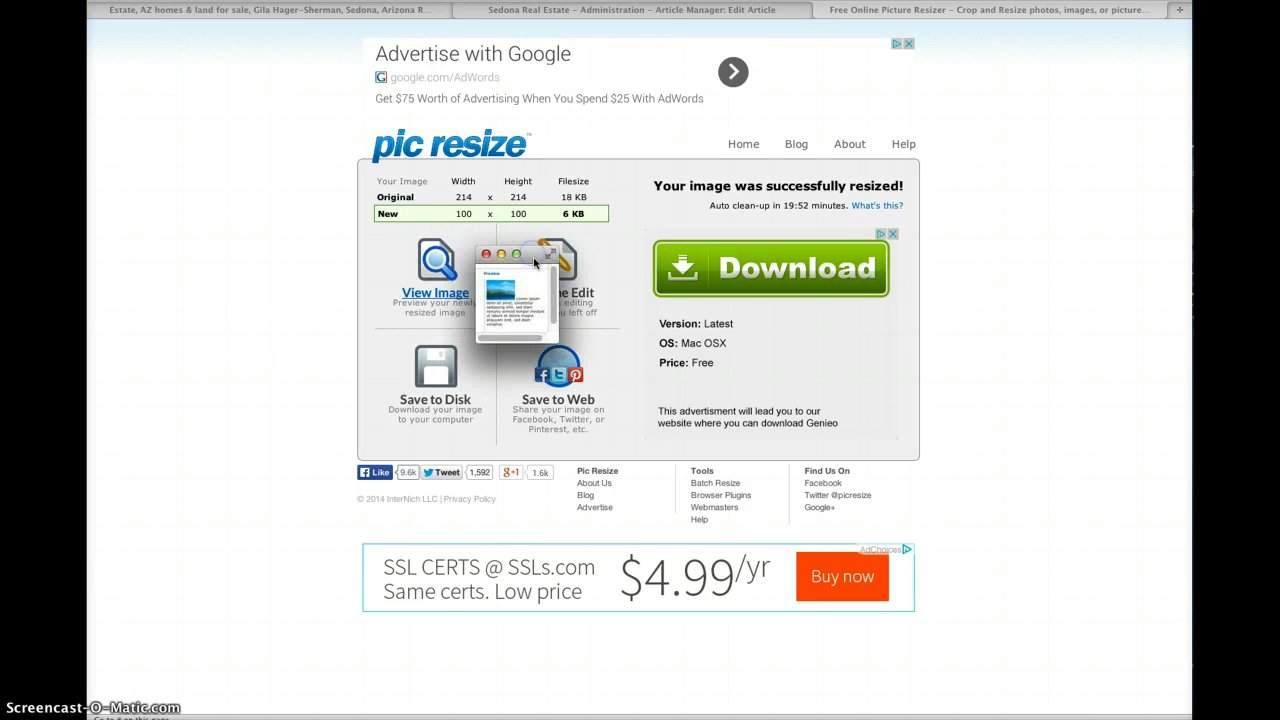
{"action": "left_click_drag", "start_coordinate": [557, 340], "coordinate": [600, 359]}
{"action": "left_click", "coordinate": [486, 254]}
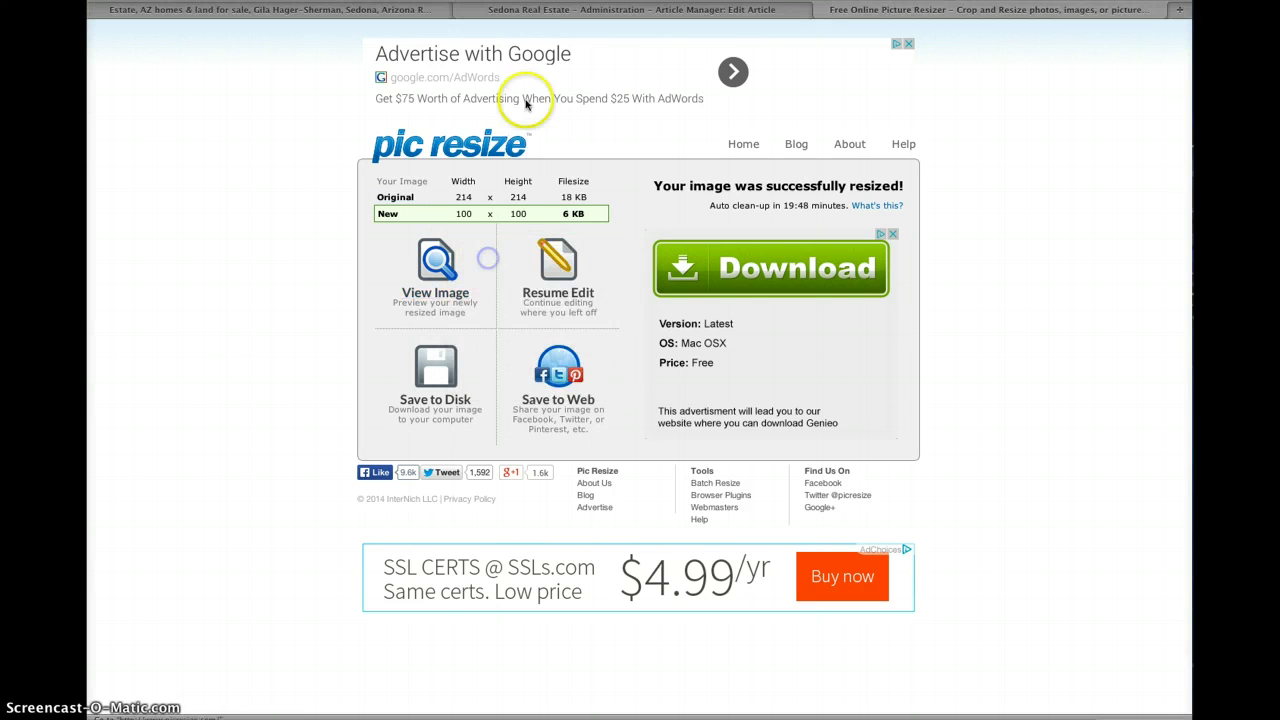
Return to Joomla and apply the image settings so the screenshot floats left of the About Gila text.
{"action": "left_click", "coordinate": [523, 10]}
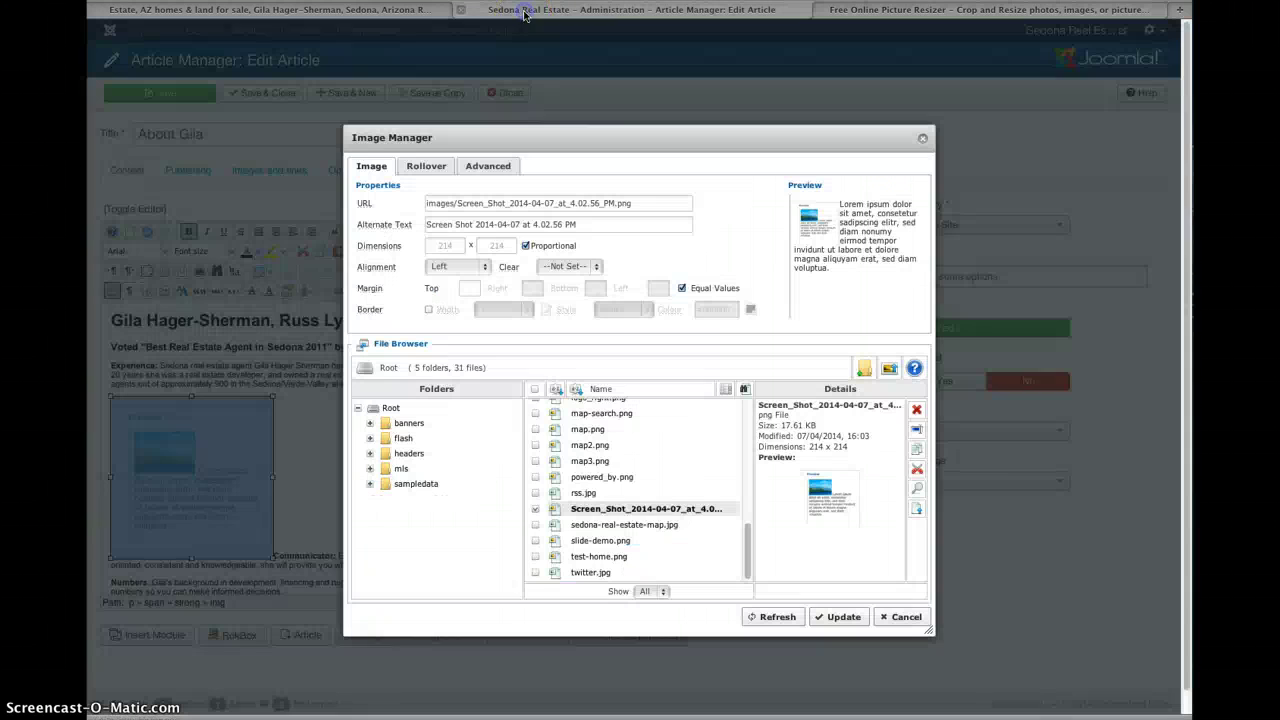
{"action": "left_click", "coordinate": [838, 496]}
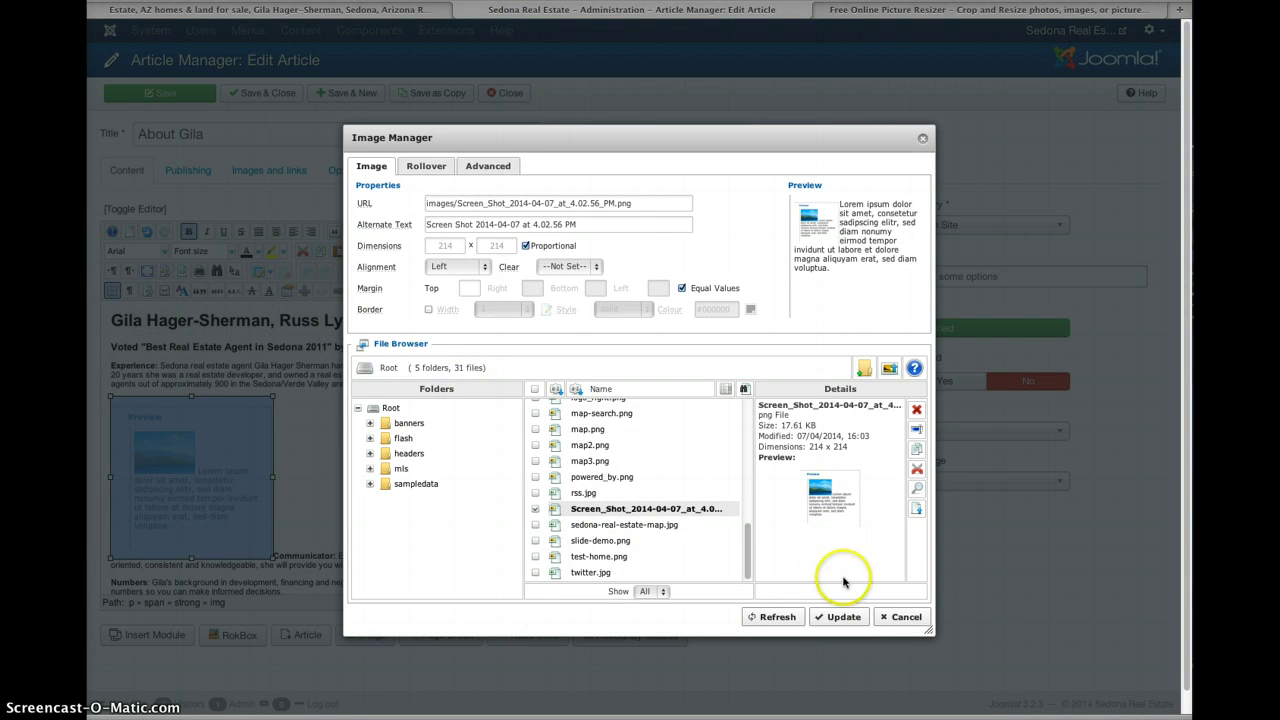
{"action": "left_click", "coordinate": [843, 618]}
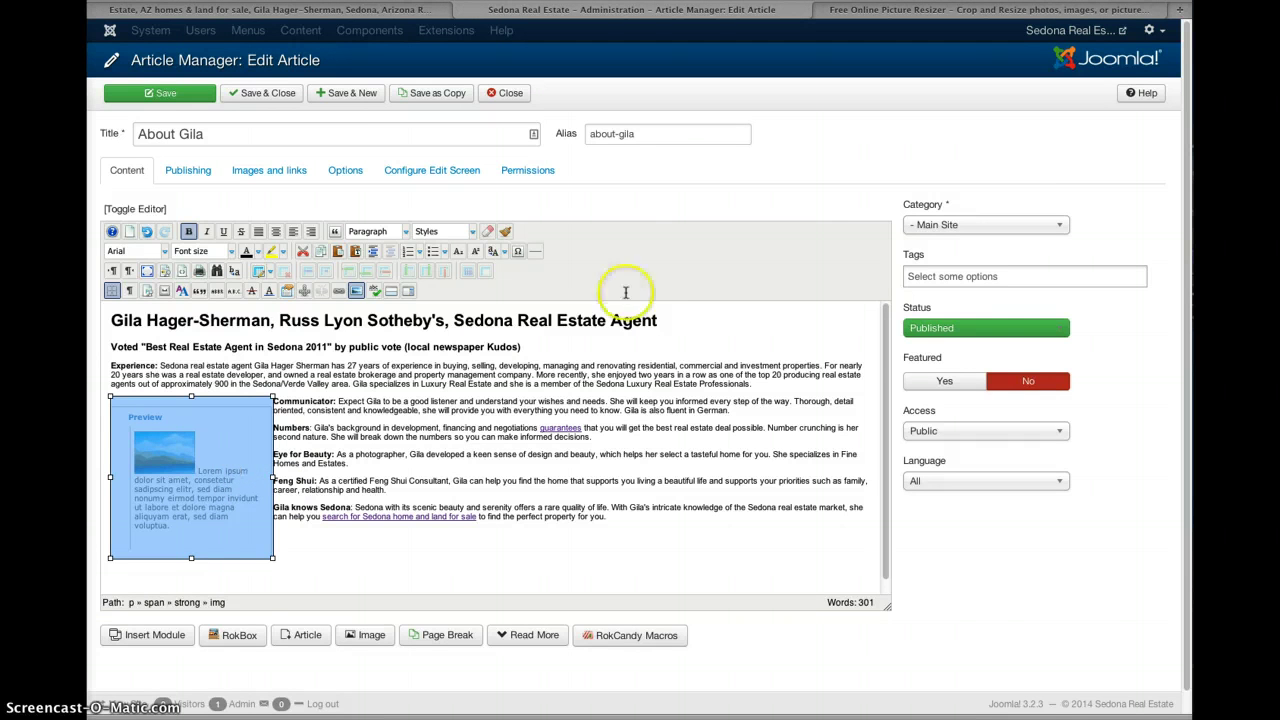
Follow the Genieo download ad from PicResize, start the download, and dismiss its install-steps overlay.
{"action": "left_click", "coordinate": [950, 12]}
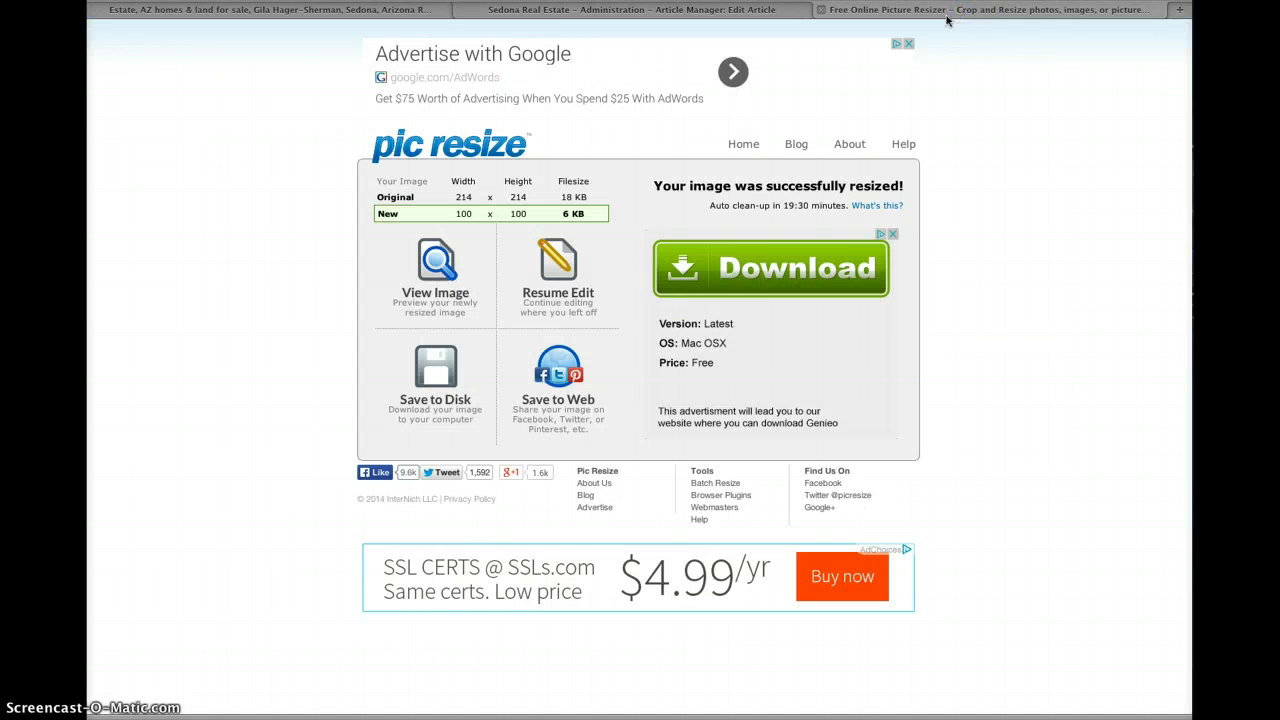
{"action": "left_click", "coordinate": [762, 282]}
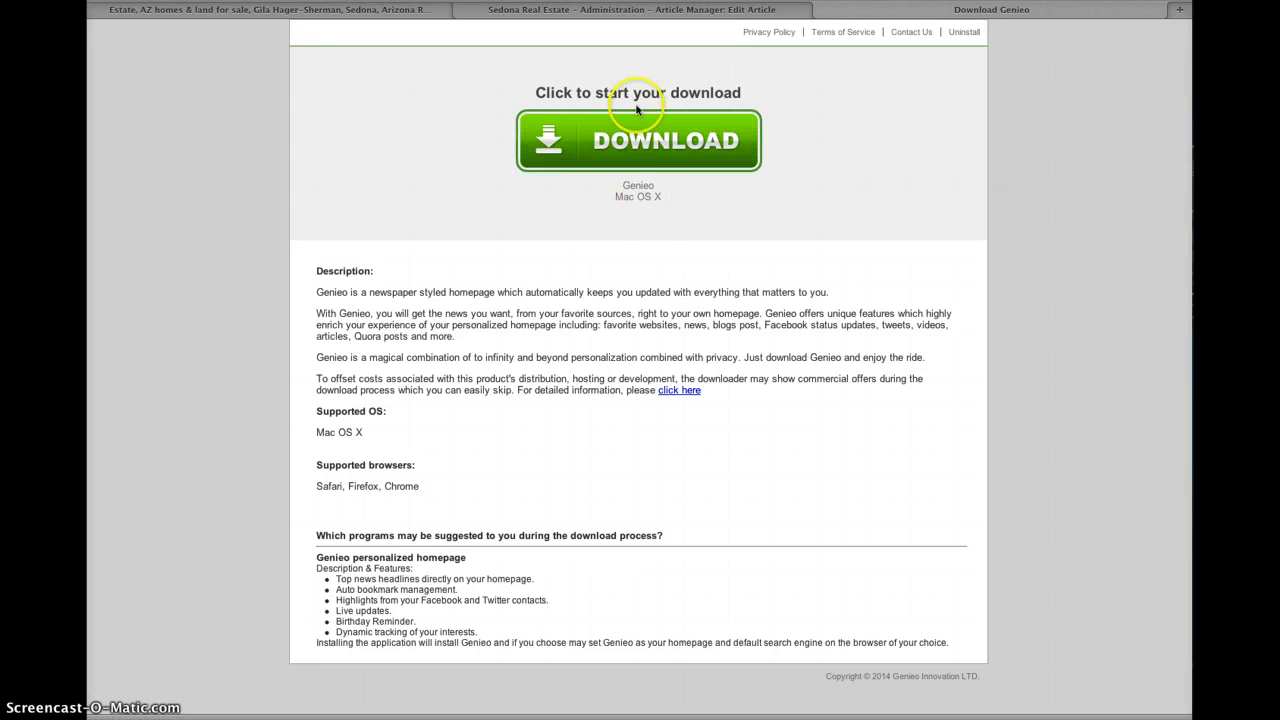
{"action": "left_click", "coordinate": [627, 142]}
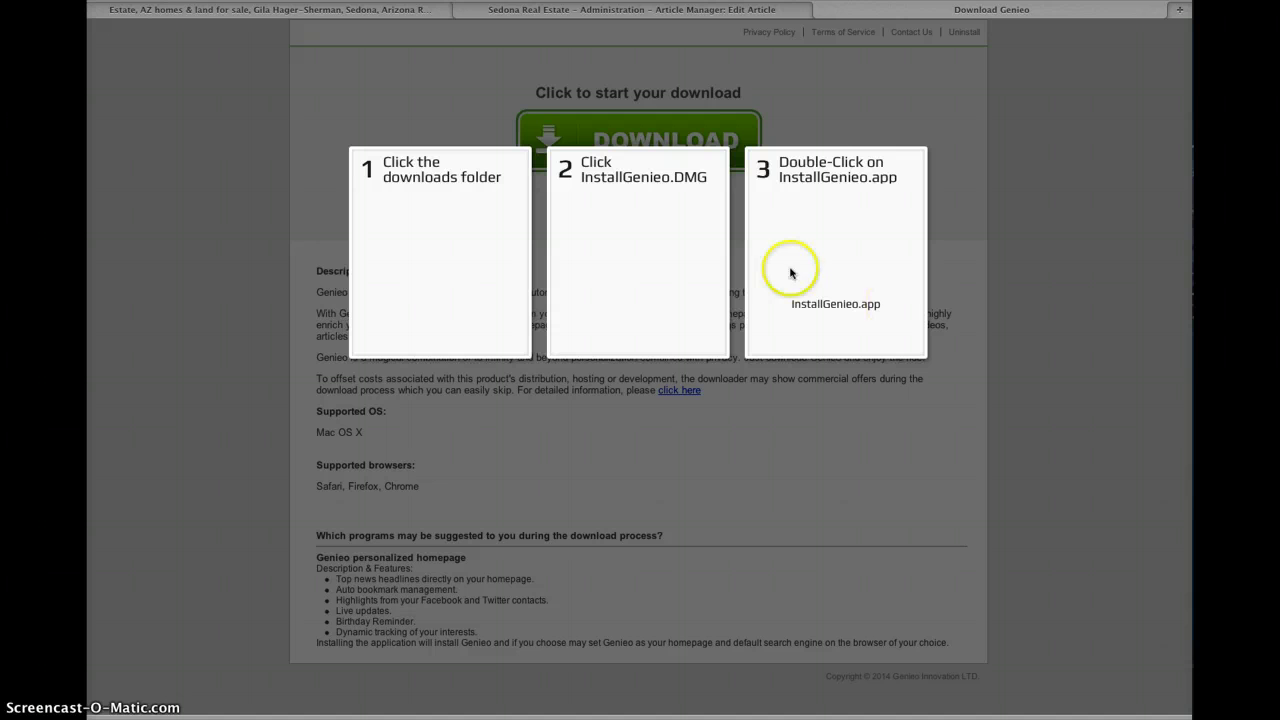
{"action": "left_click", "coordinate": [661, 12]}
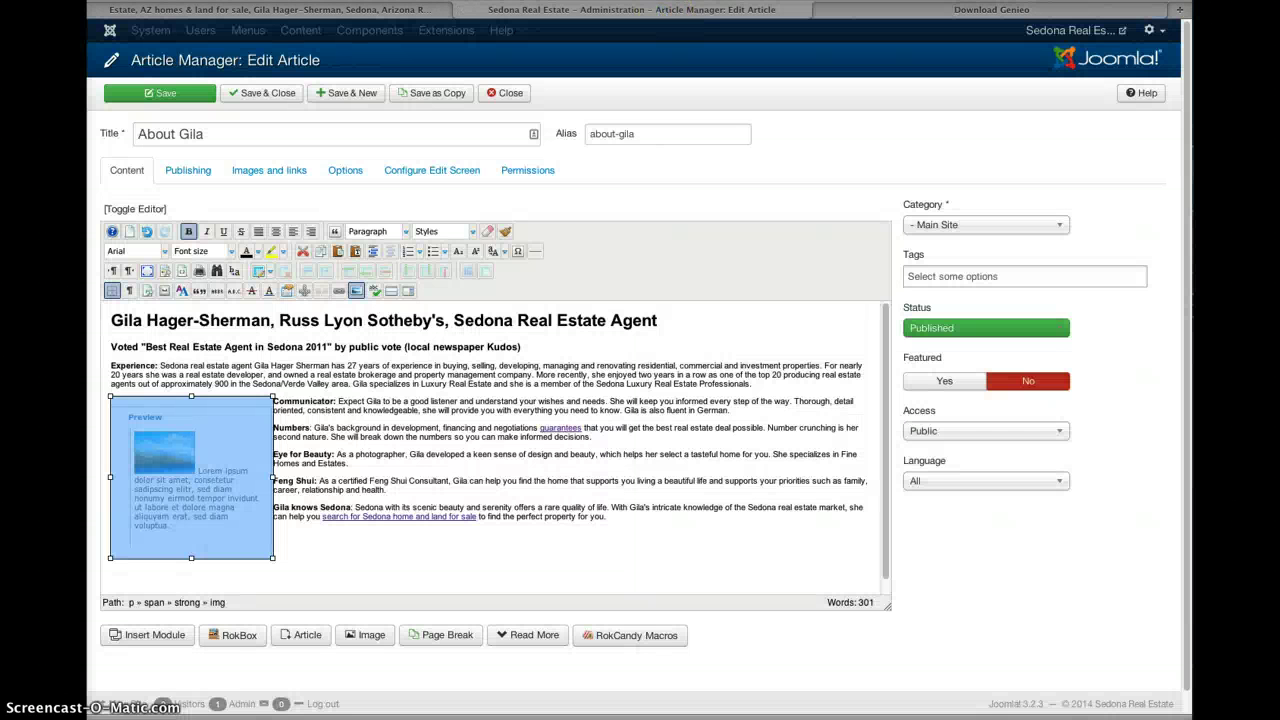
{"action": "left_click", "coordinate": [938, 12]}
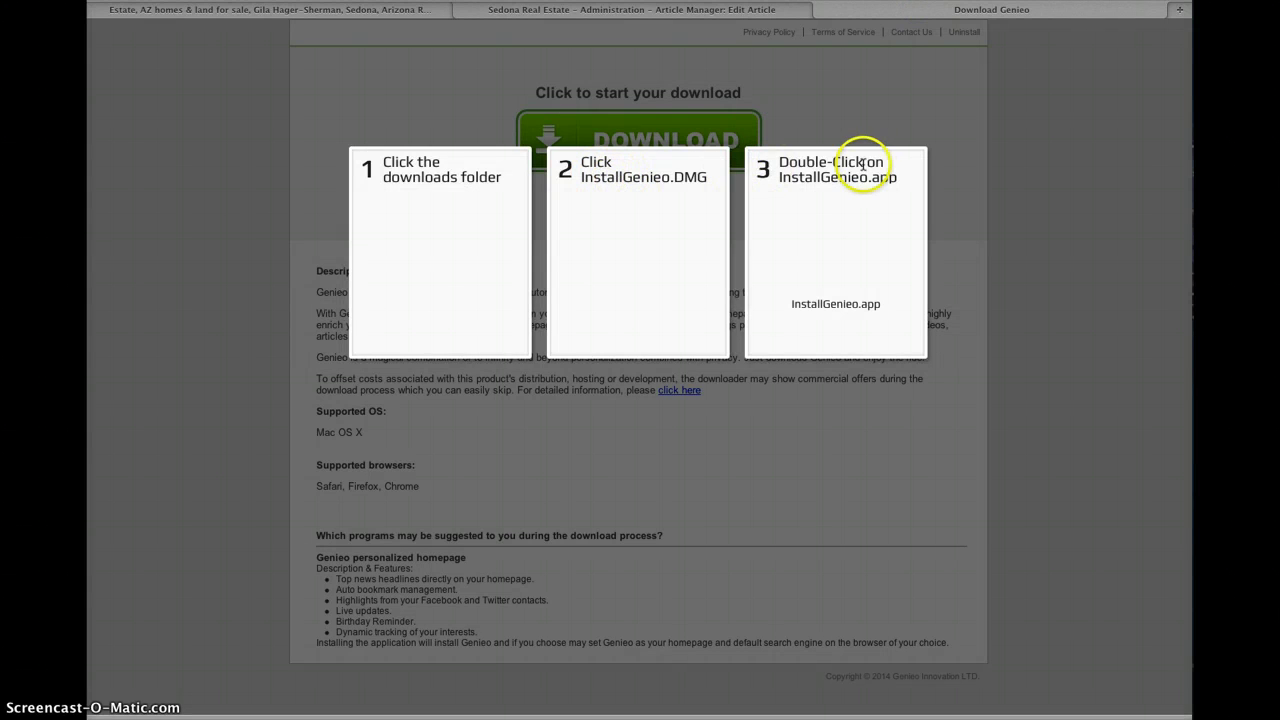
{"action": "left_click", "coordinate": [623, 131]}
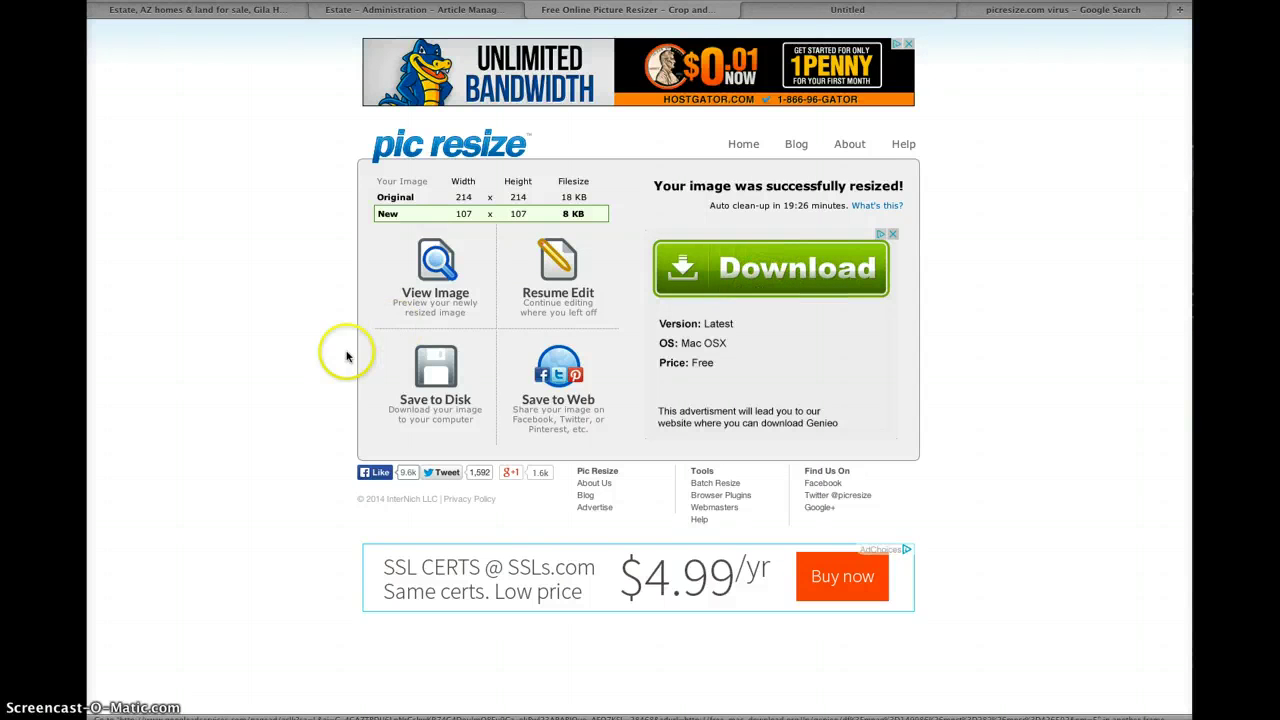
Drag the resized 107 x 107 image out of the PicResize results page.
{"action": "left_click_drag", "start_coordinate": [441, 258], "coordinate": [140, 30]}
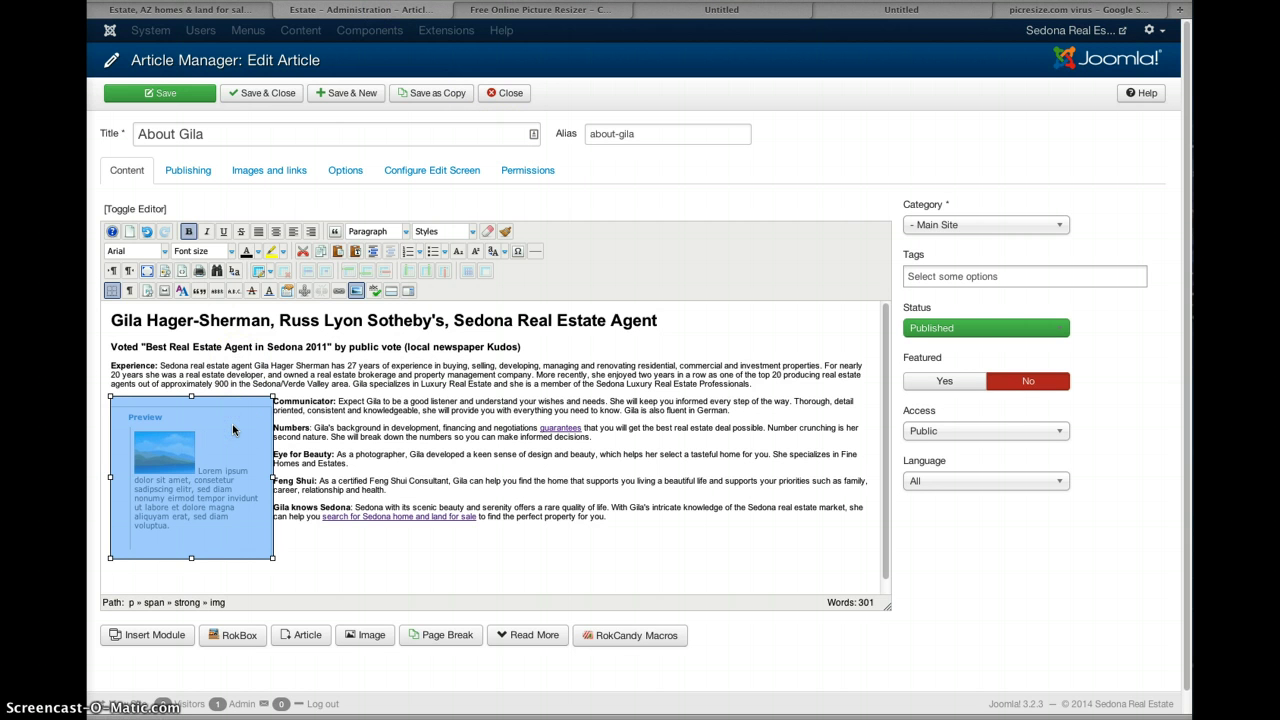
Delete the old preview image, then upload and select the resized rsz_1screen_shot file in Image Manager.
{"action": "key", "text": "Delete"}
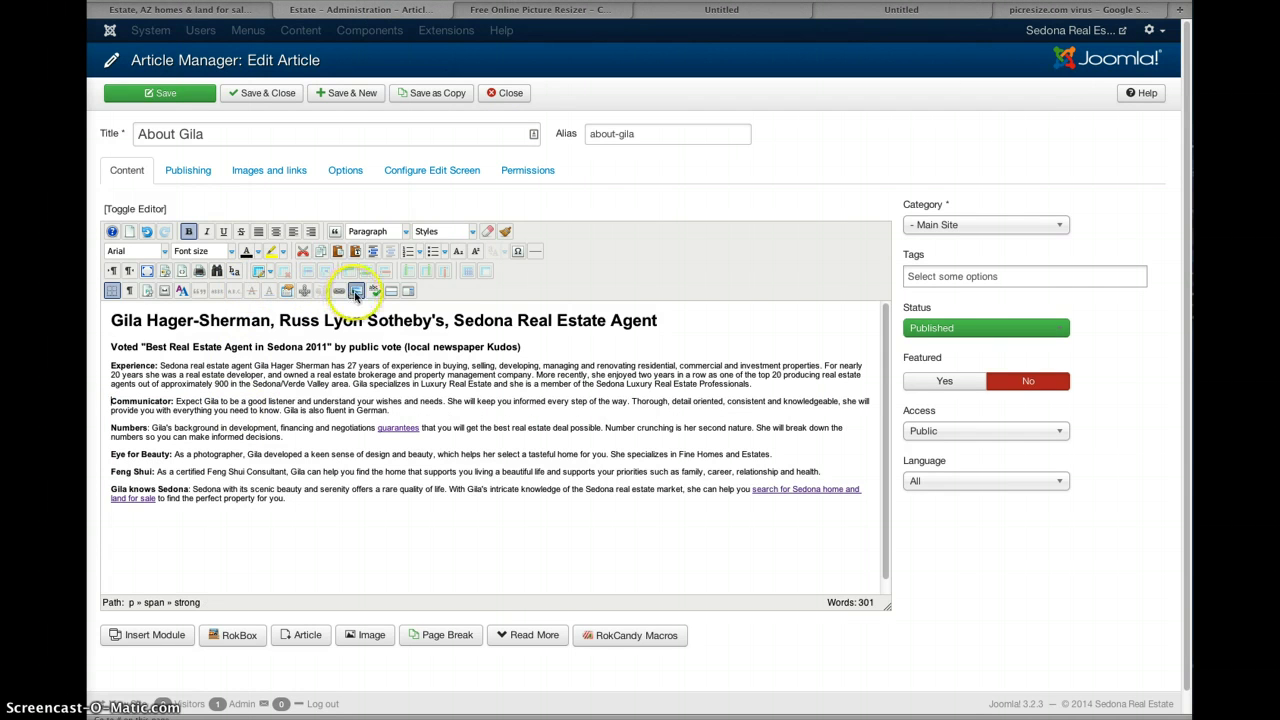
{"action": "left_click", "coordinate": [355, 292]}
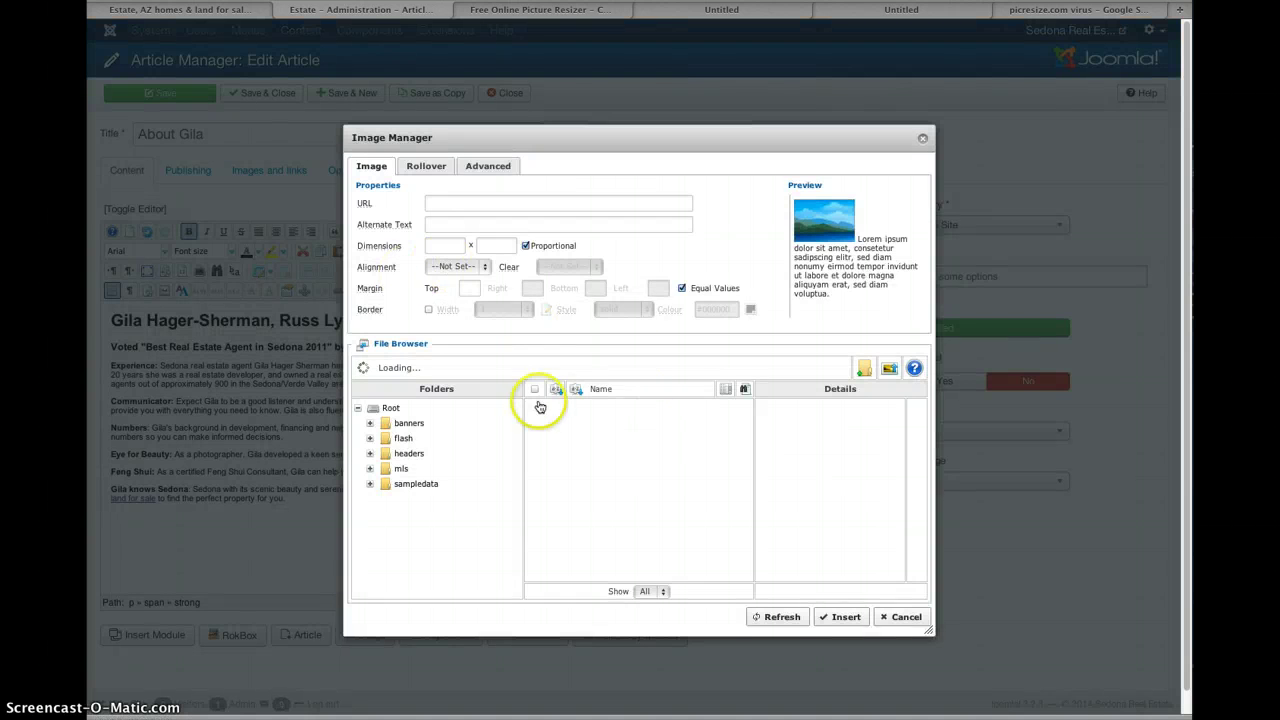
{"action": "left_click", "coordinate": [890, 370]}
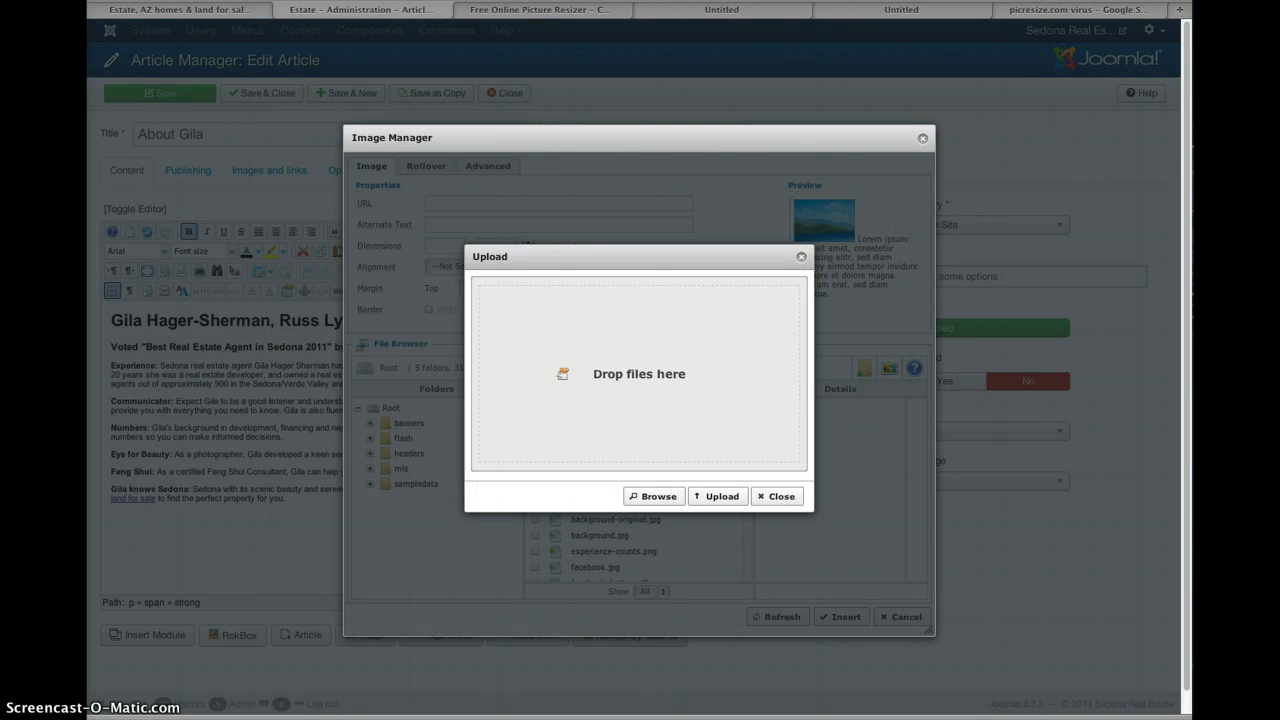
{"action": "left_click_drag", "start_coordinate": [670, 345], "coordinate": [657, 371]}
{"action": "left_click", "coordinate": [718, 494]}
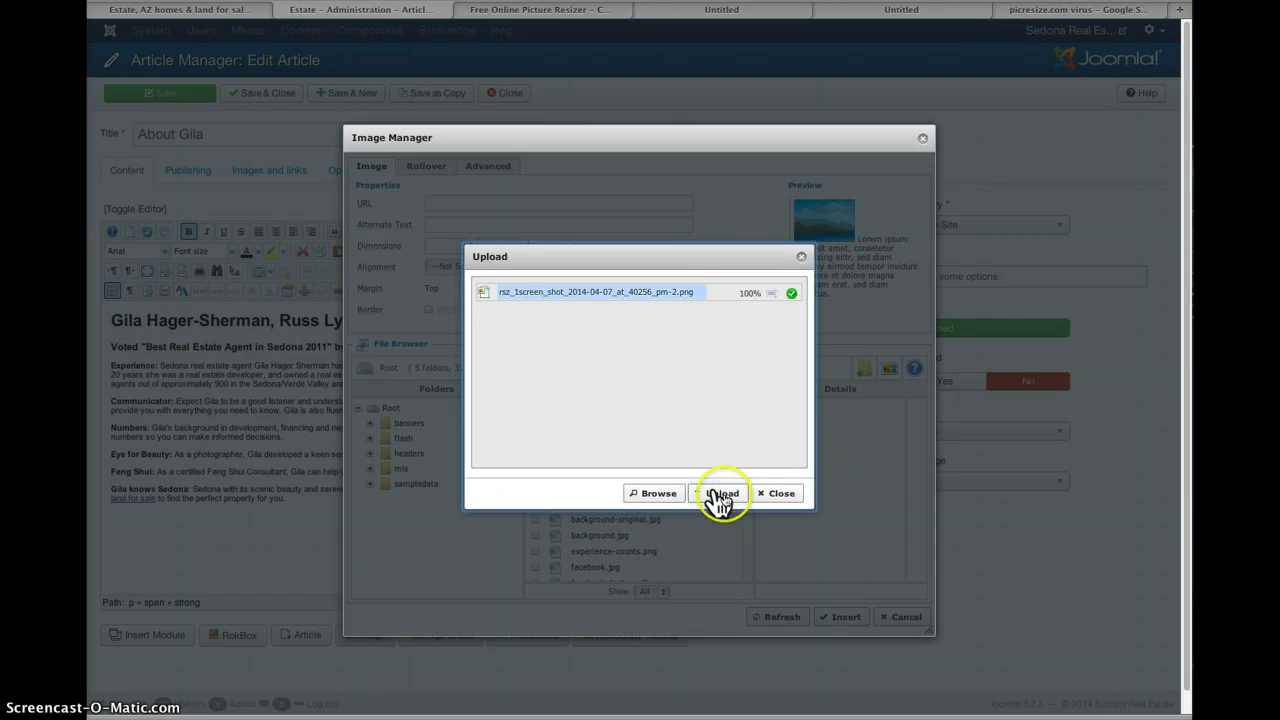
{"action": "left_click", "coordinate": [762, 494]}
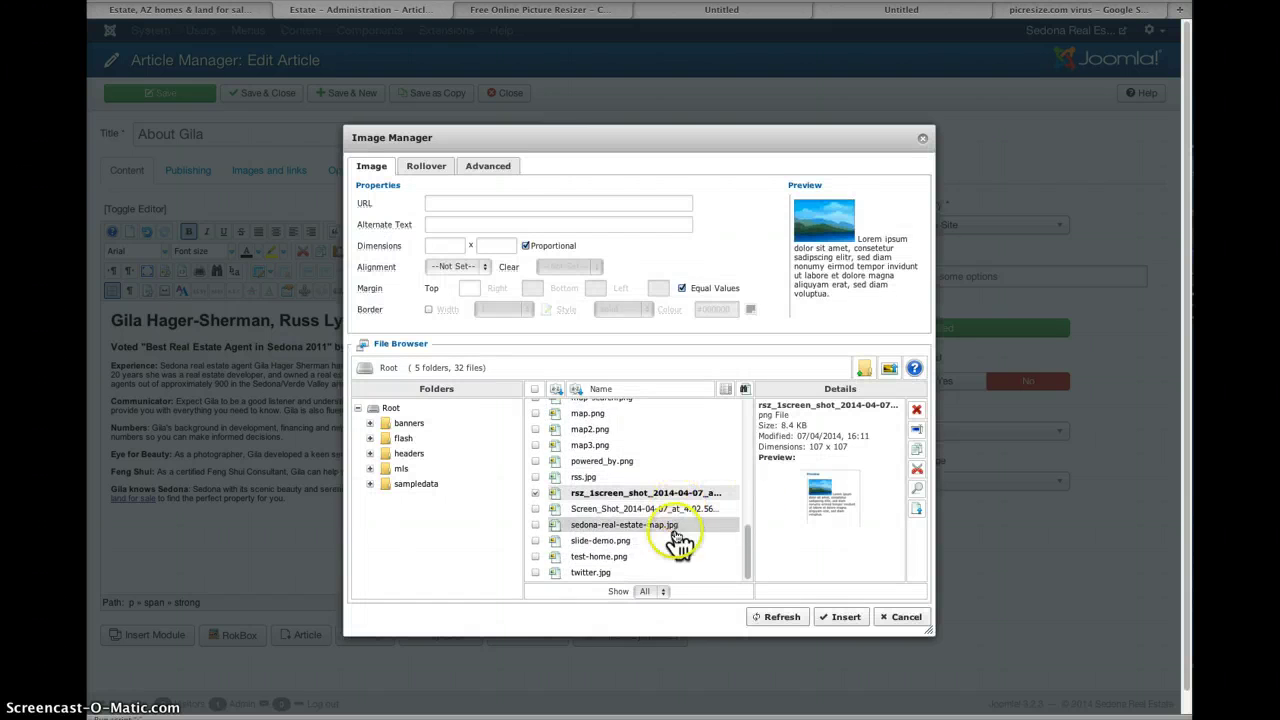
{"action": "left_click", "coordinate": [660, 493]}
{"action": "left_click", "coordinate": [845, 617]}
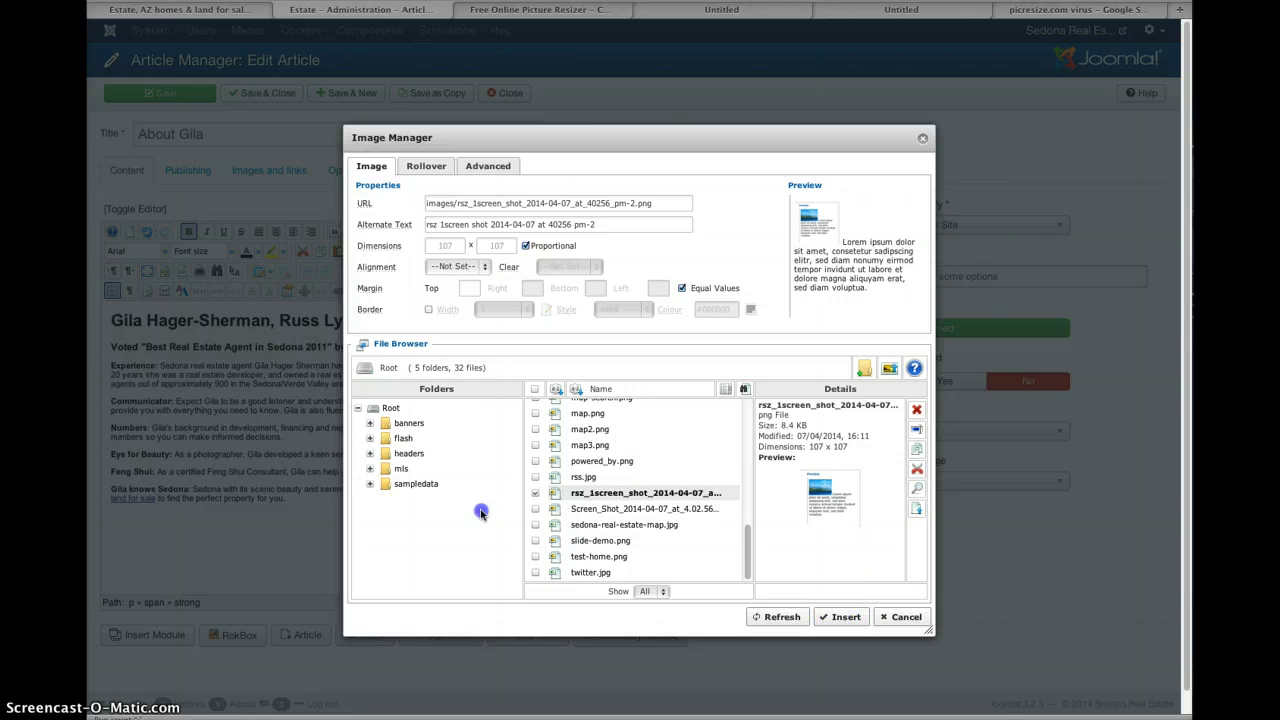
Align the resized image left with a top margin of 12 and insert it into the article.
{"action": "left_click", "coordinate": [455, 267]}
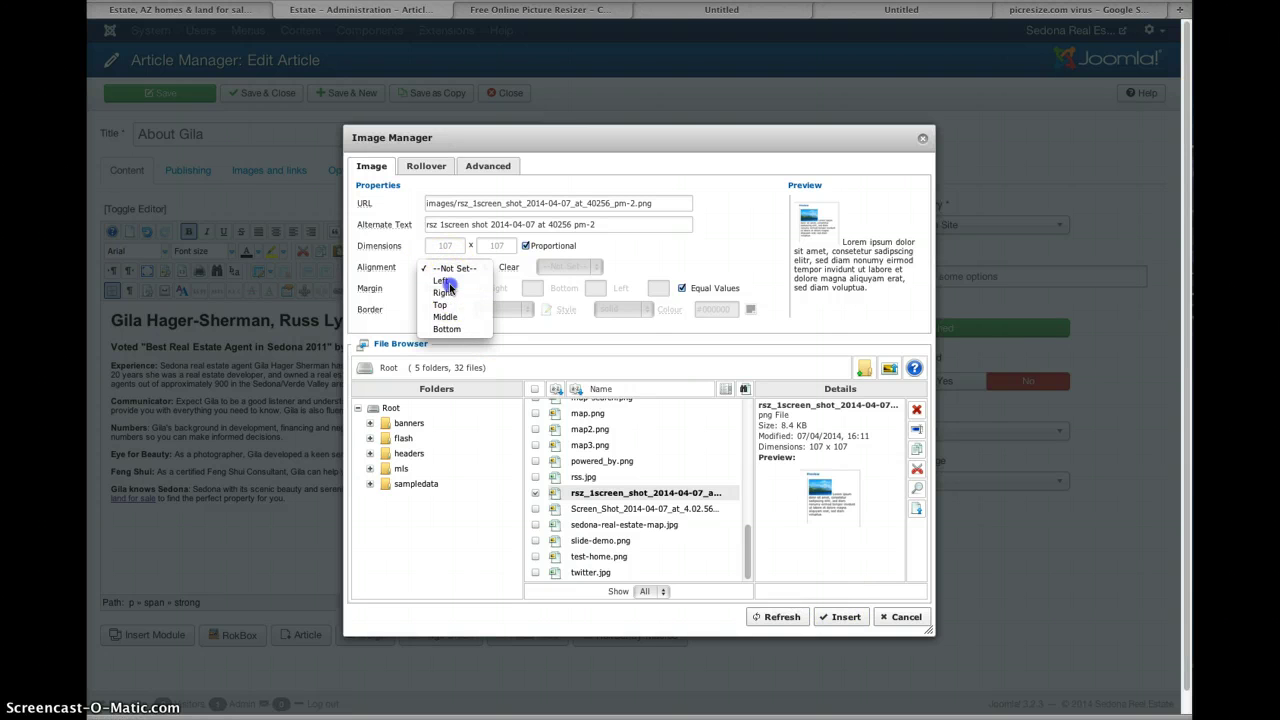
{"action": "left_click", "coordinate": [447, 282]}
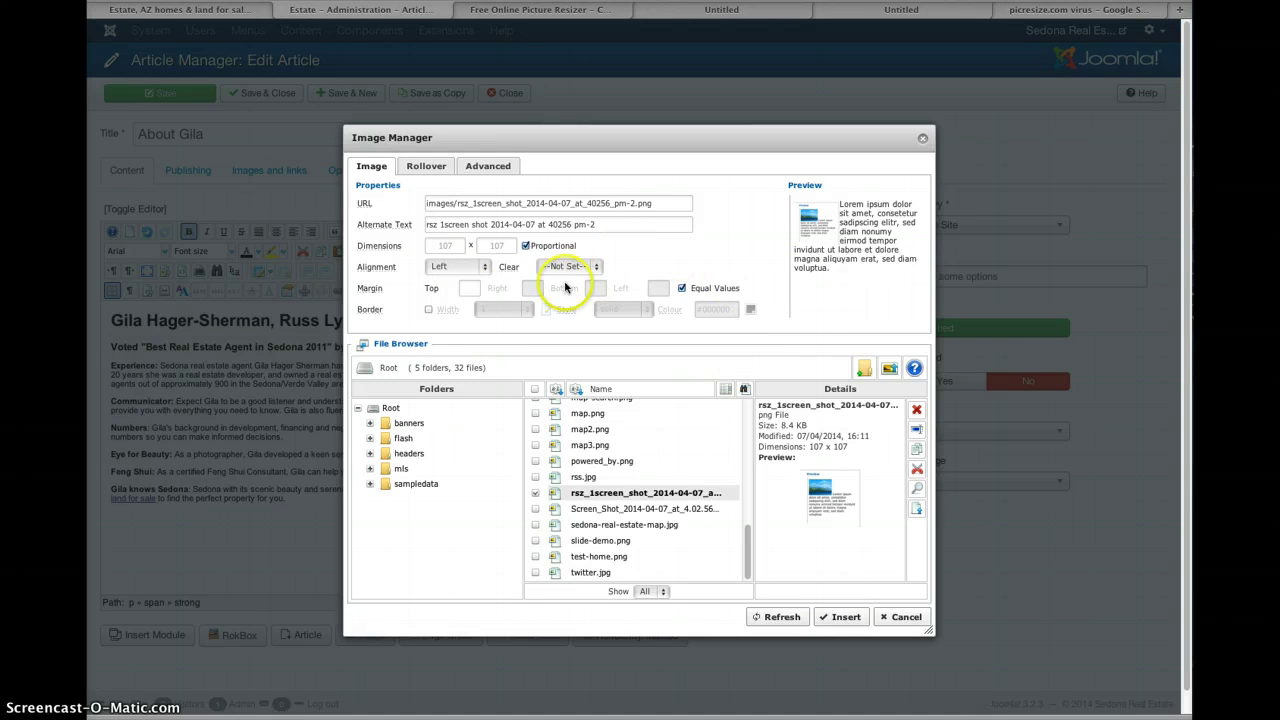
{"action": "left_click", "coordinate": [469, 289]}
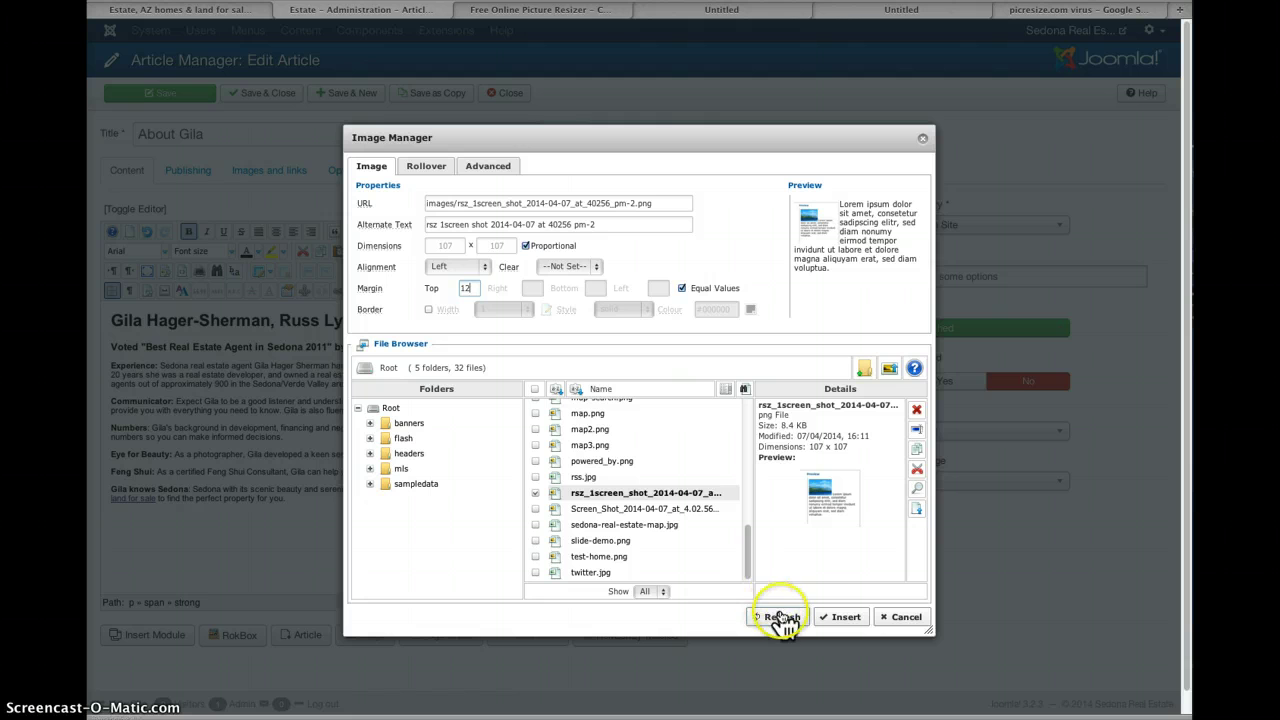
{"action": "left_click", "coordinate": [843, 618]}
{"action": "left_click", "coordinate": [169, 442]}
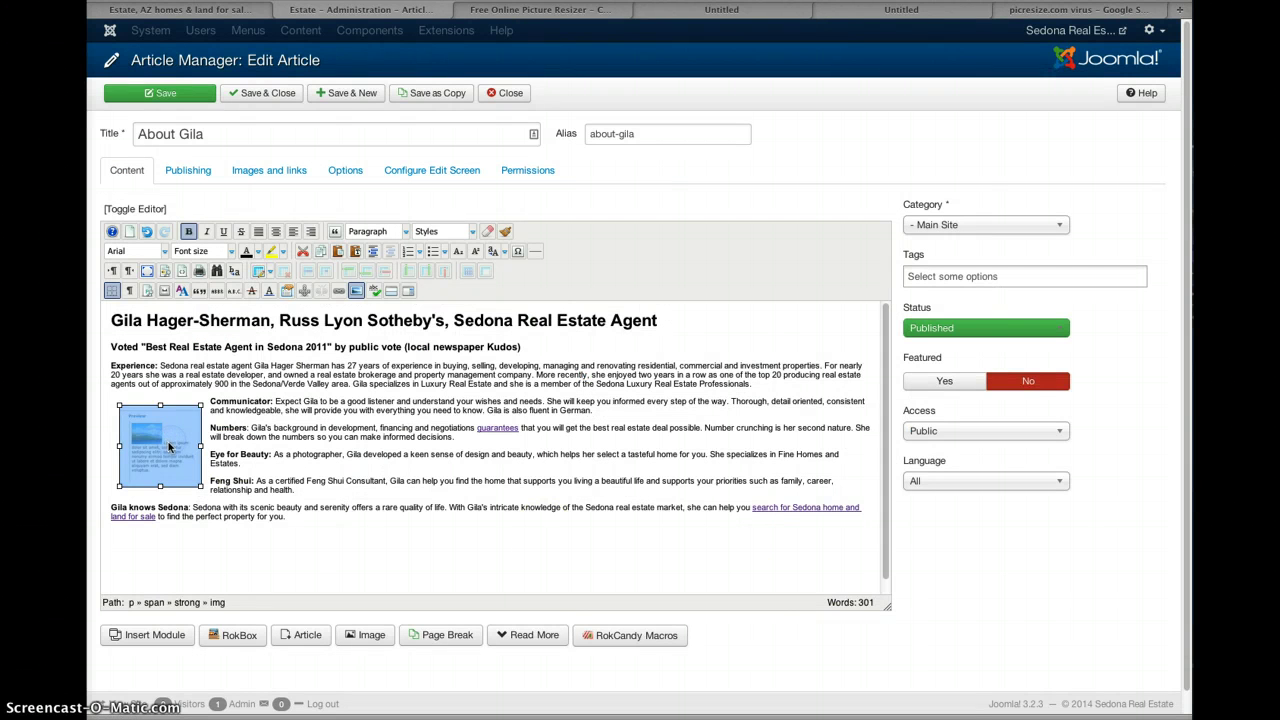
{"action": "left_click", "coordinate": [213, 436]}
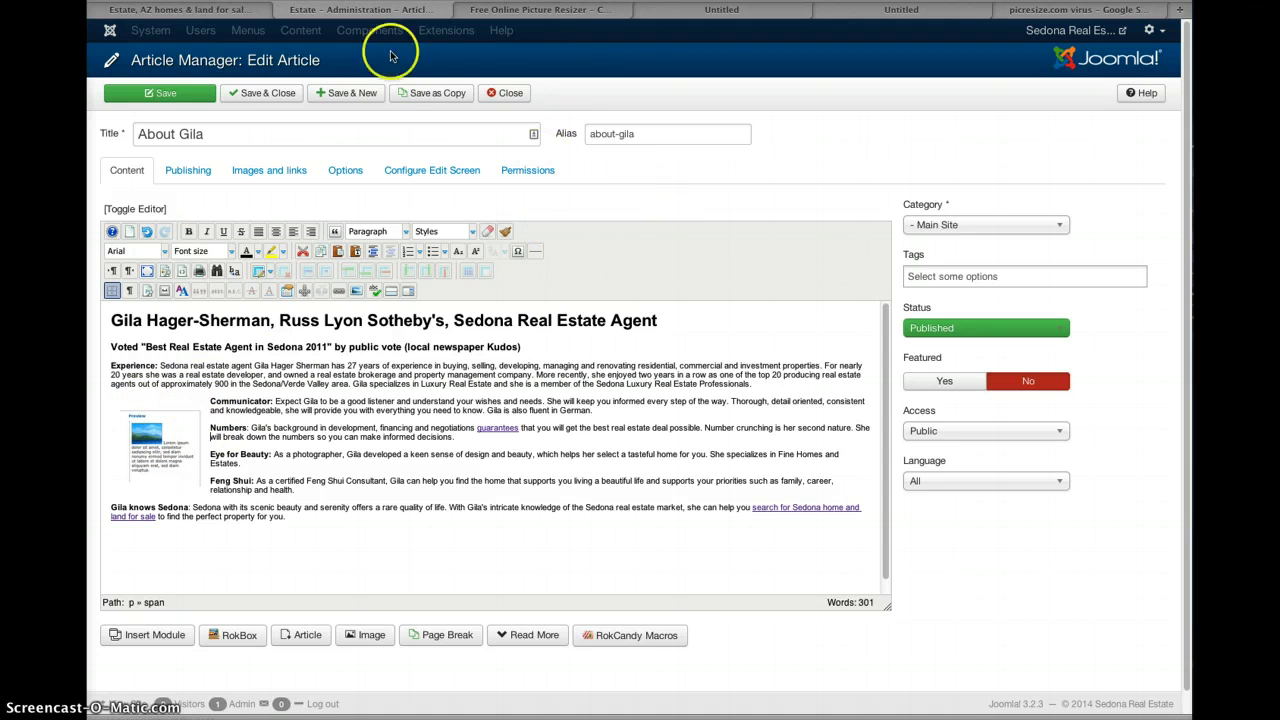
Close the article and open the Media Manager in detail view with dimensions and file sizes.
{"action": "left_click", "coordinate": [506, 94]}
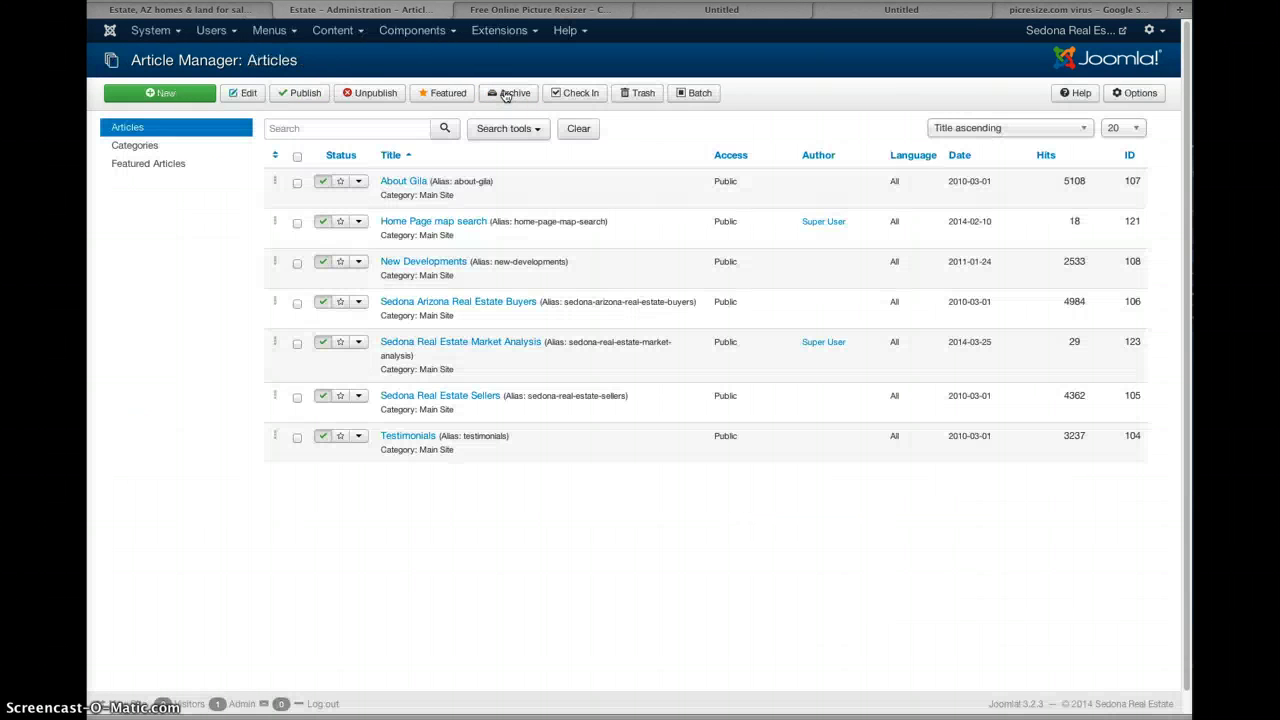
{"action": "left_click", "coordinate": [343, 30]}
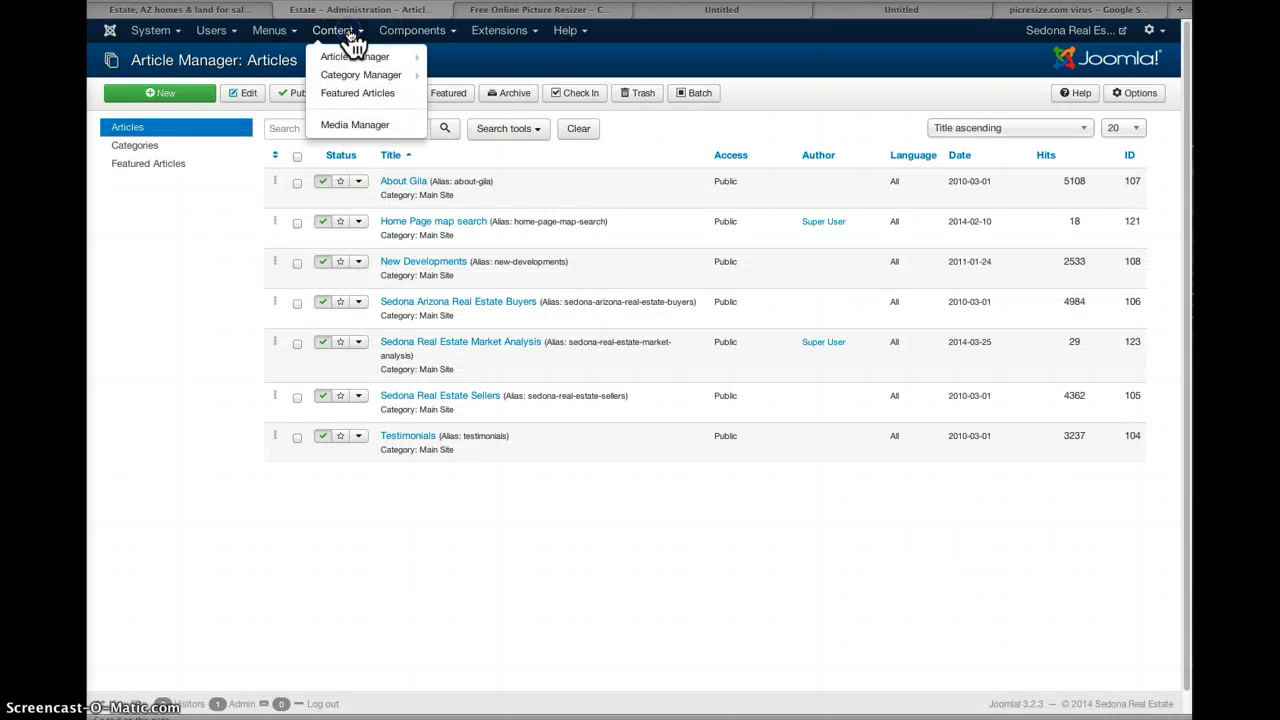
{"action": "left_click", "coordinate": [337, 128]}
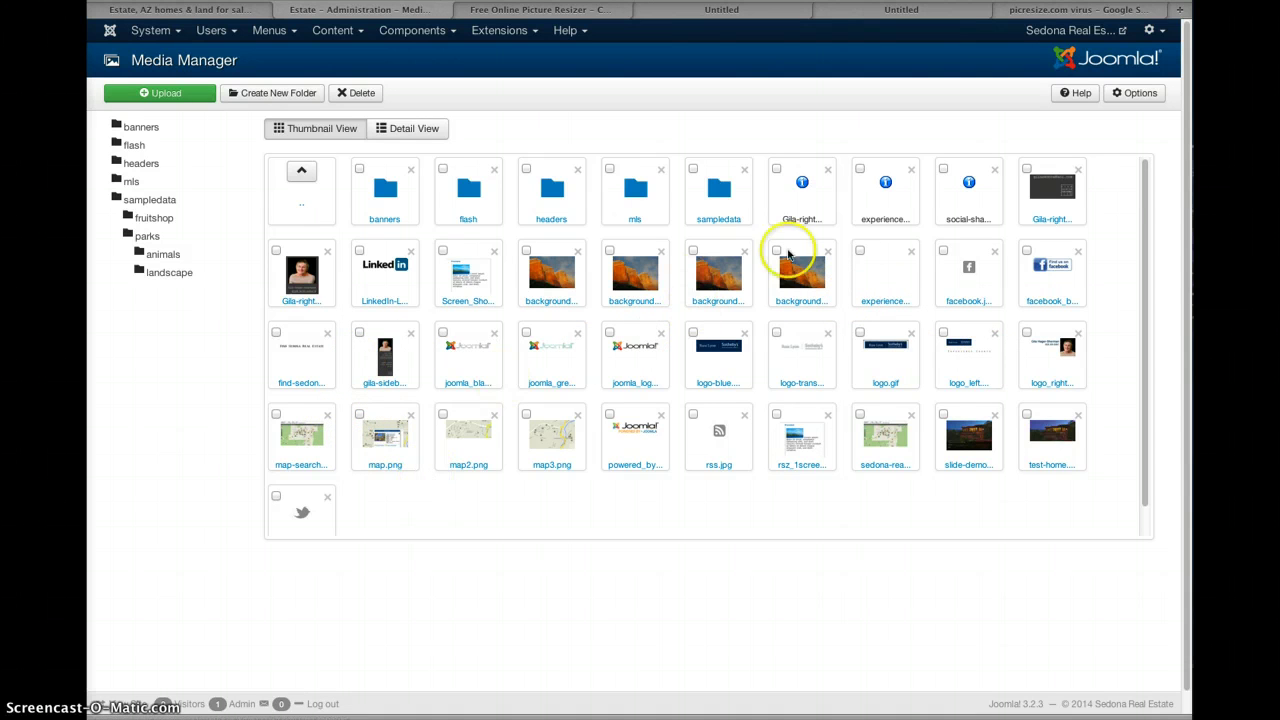
{"action": "left_click", "coordinate": [328, 131]}
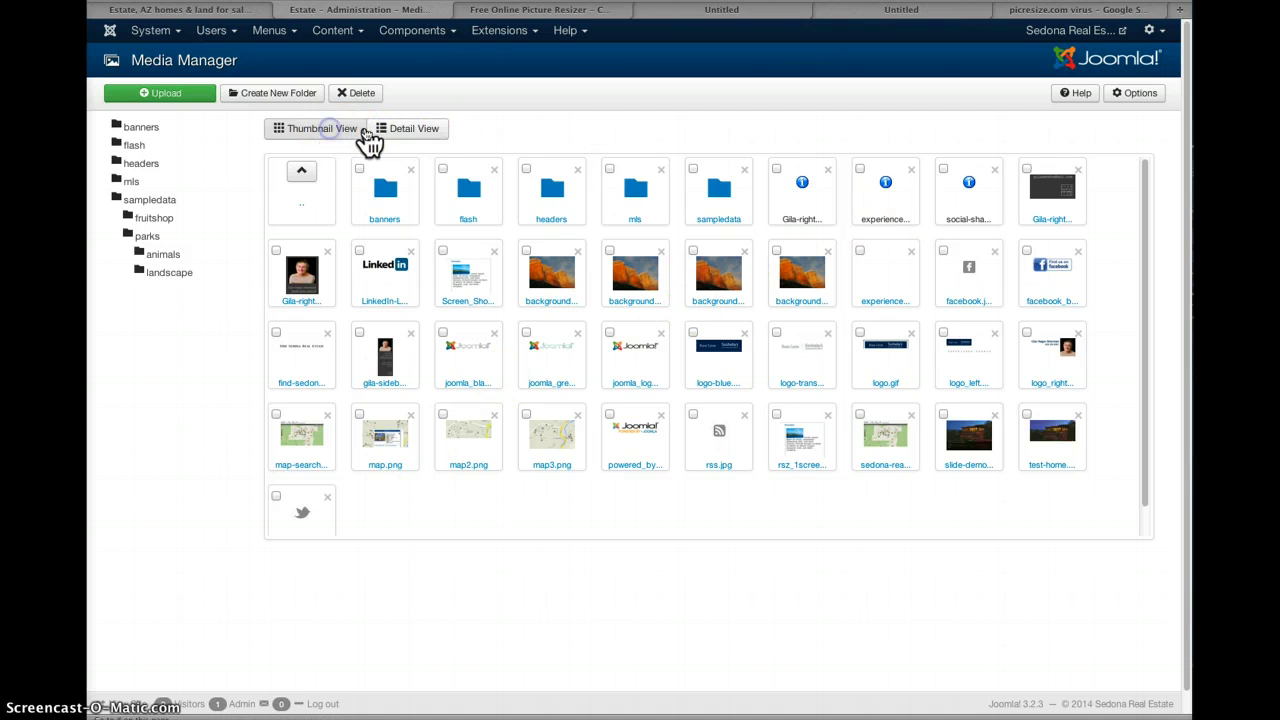
{"action": "left_click", "coordinate": [426, 132]}
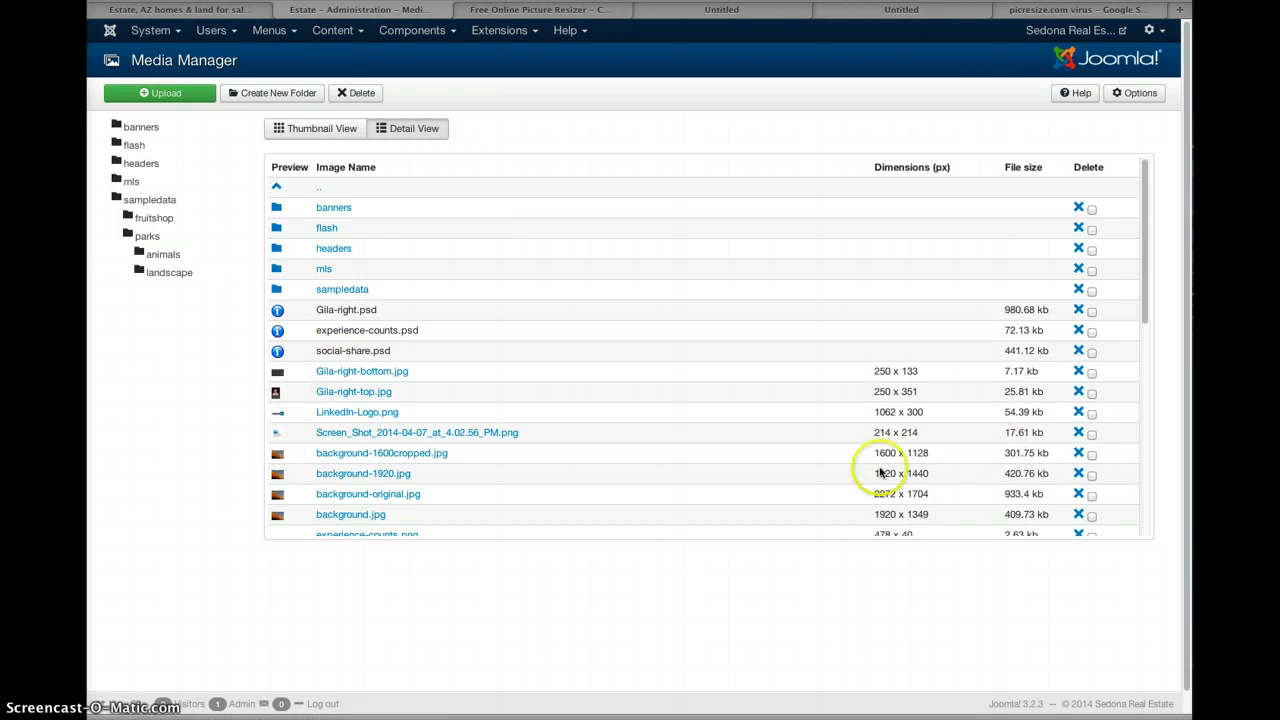
Delete the spare rsz screenshot copy from the Media Manager.
{"action": "left_click", "coordinate": [1092, 436]}
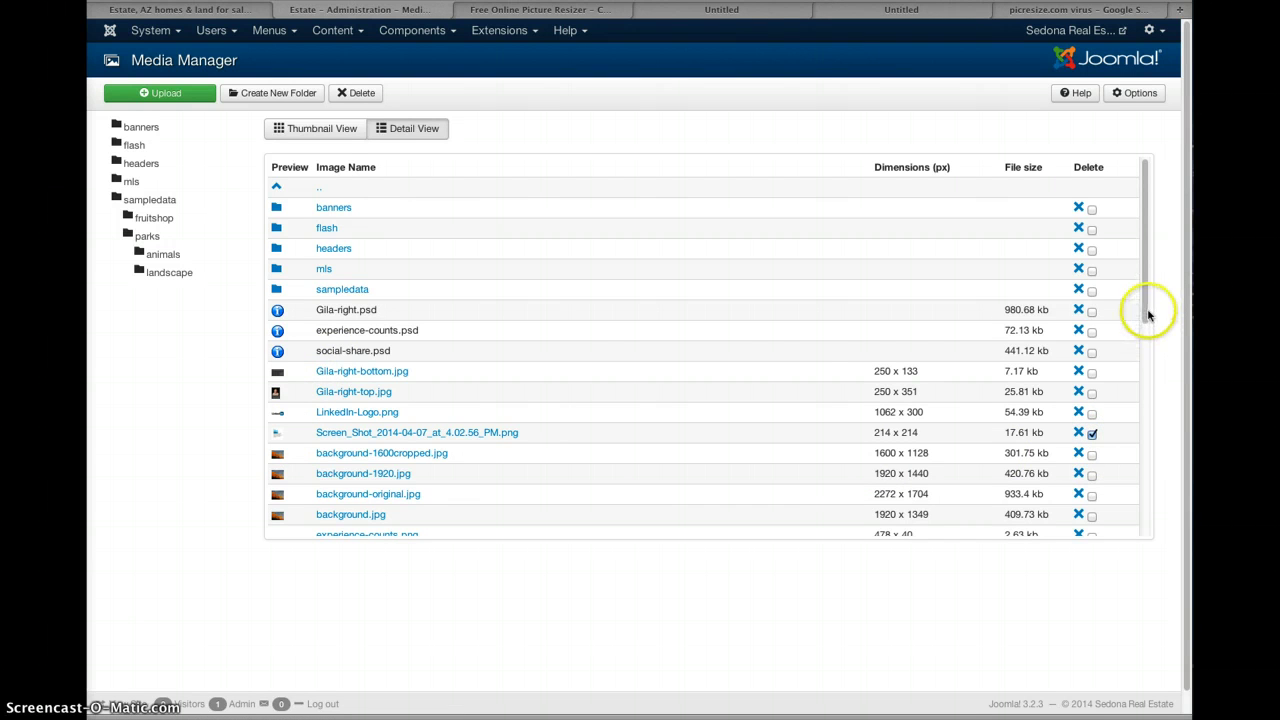
{"action": "left_click_drag", "start_coordinate": [1145, 307], "coordinate": [1135, 492]}
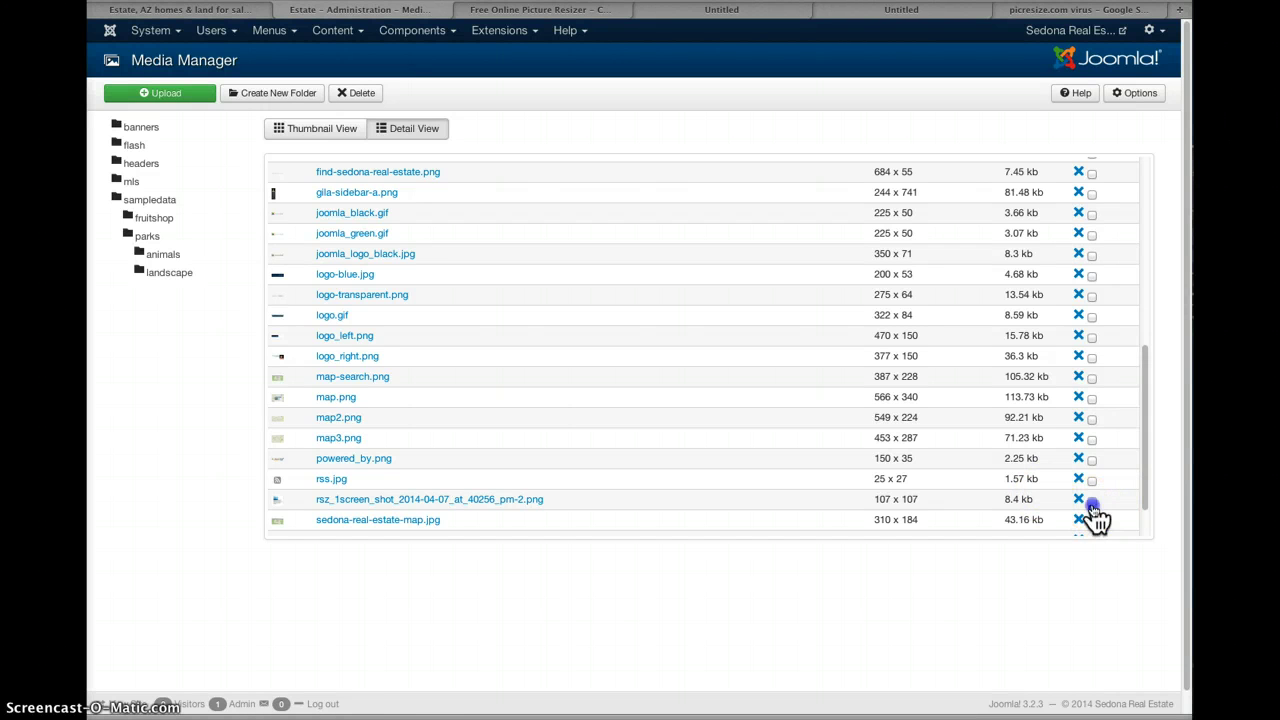
{"action": "left_click", "coordinate": [1092, 502]}
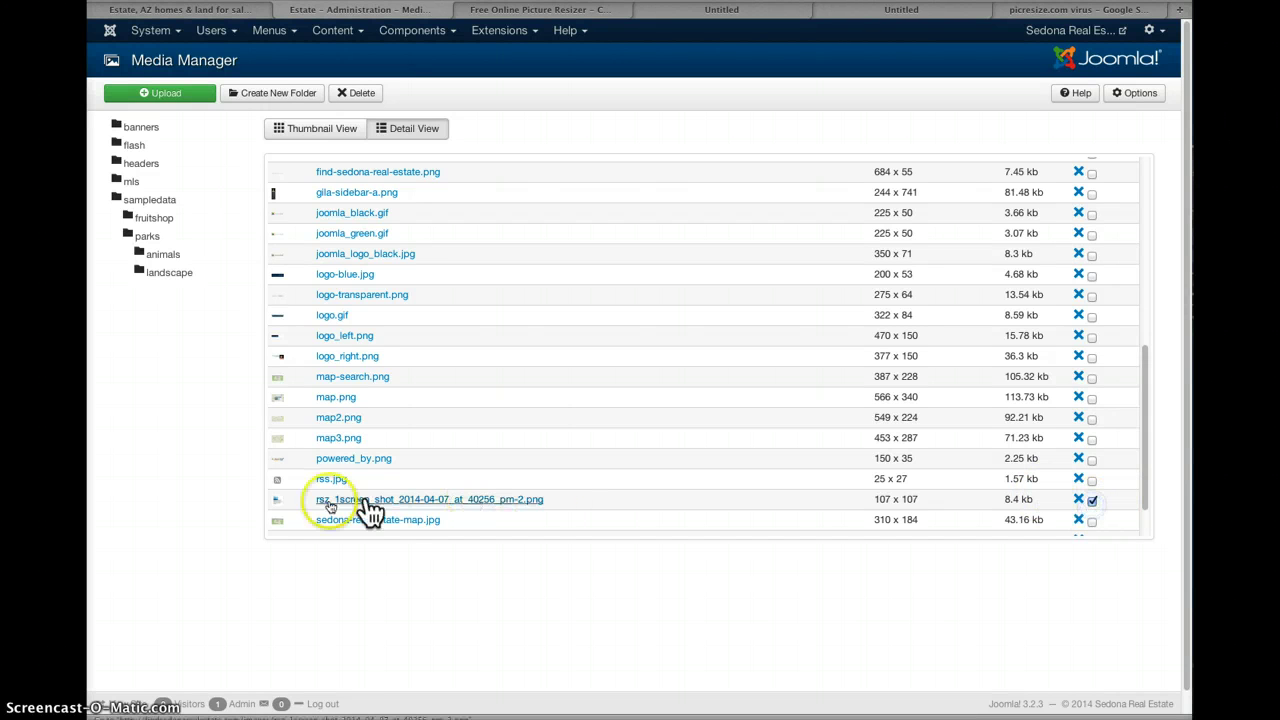
{"action": "left_click", "coordinate": [355, 100]}
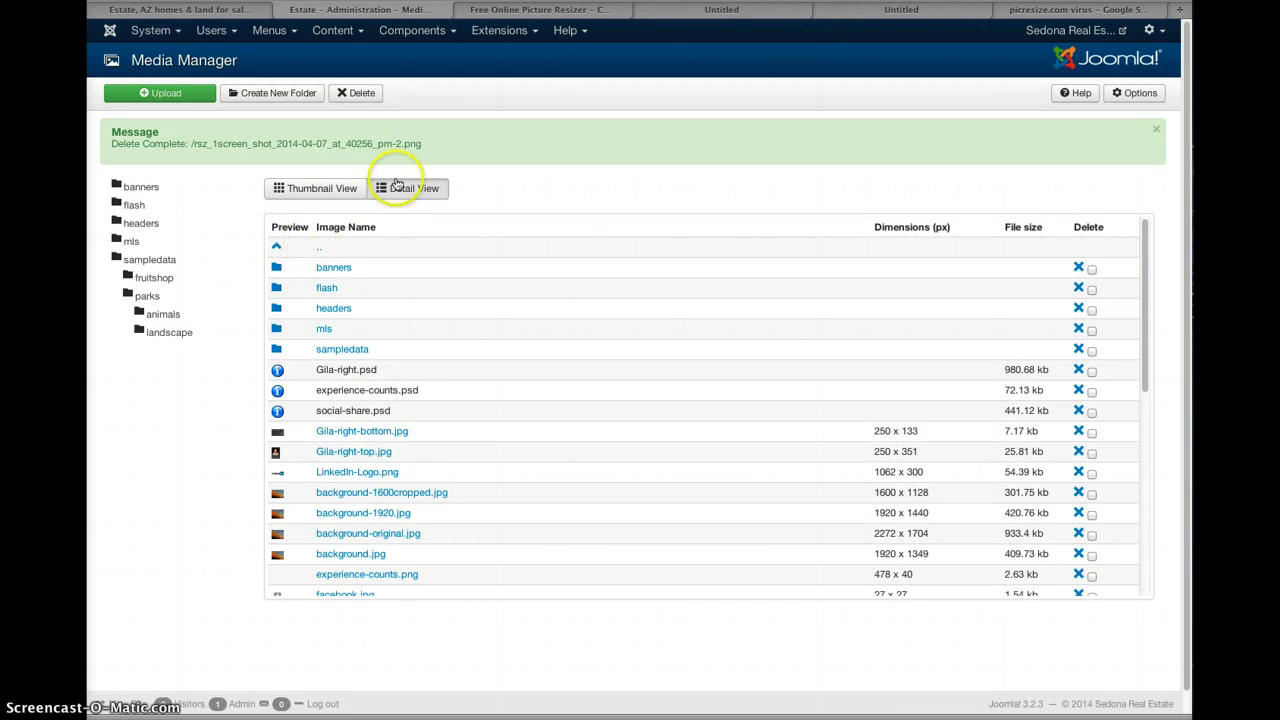
{"action": "left_click_drag", "start_coordinate": [1150, 277], "coordinate": [1149, 367]}
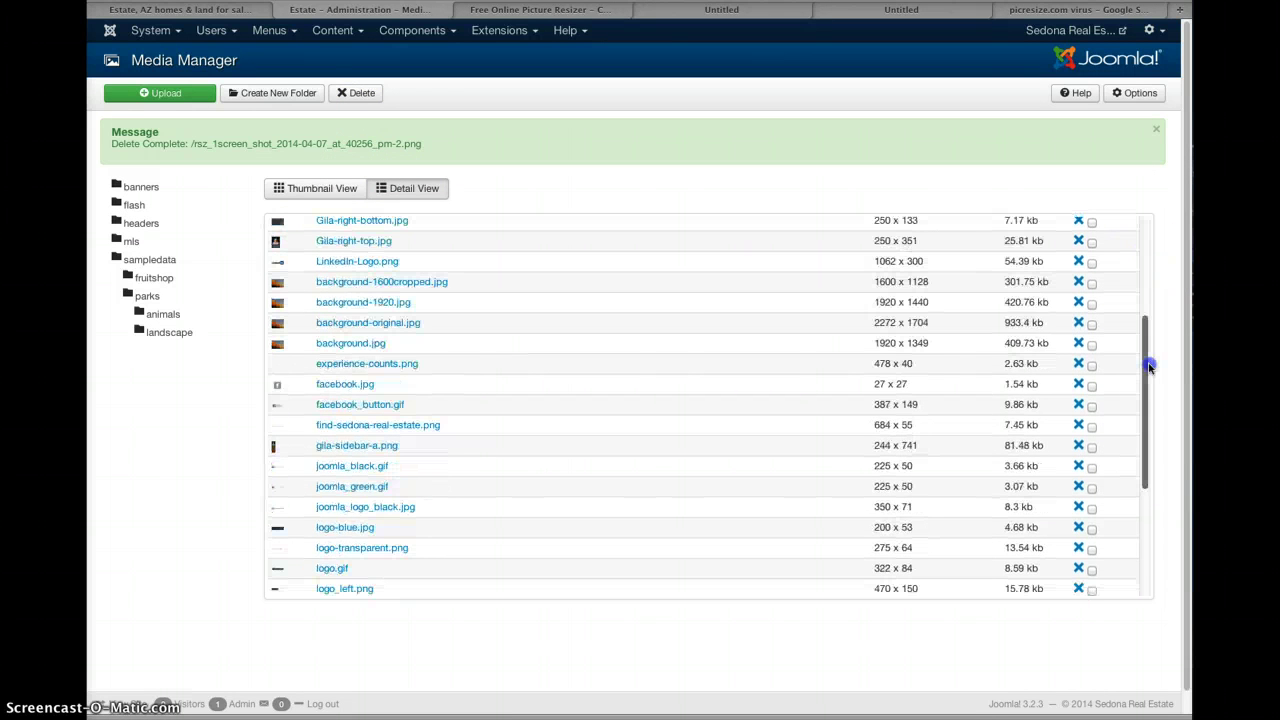
{"action": "left_click_drag", "start_coordinate": [1145, 172], "coordinate": [1143, 165]}
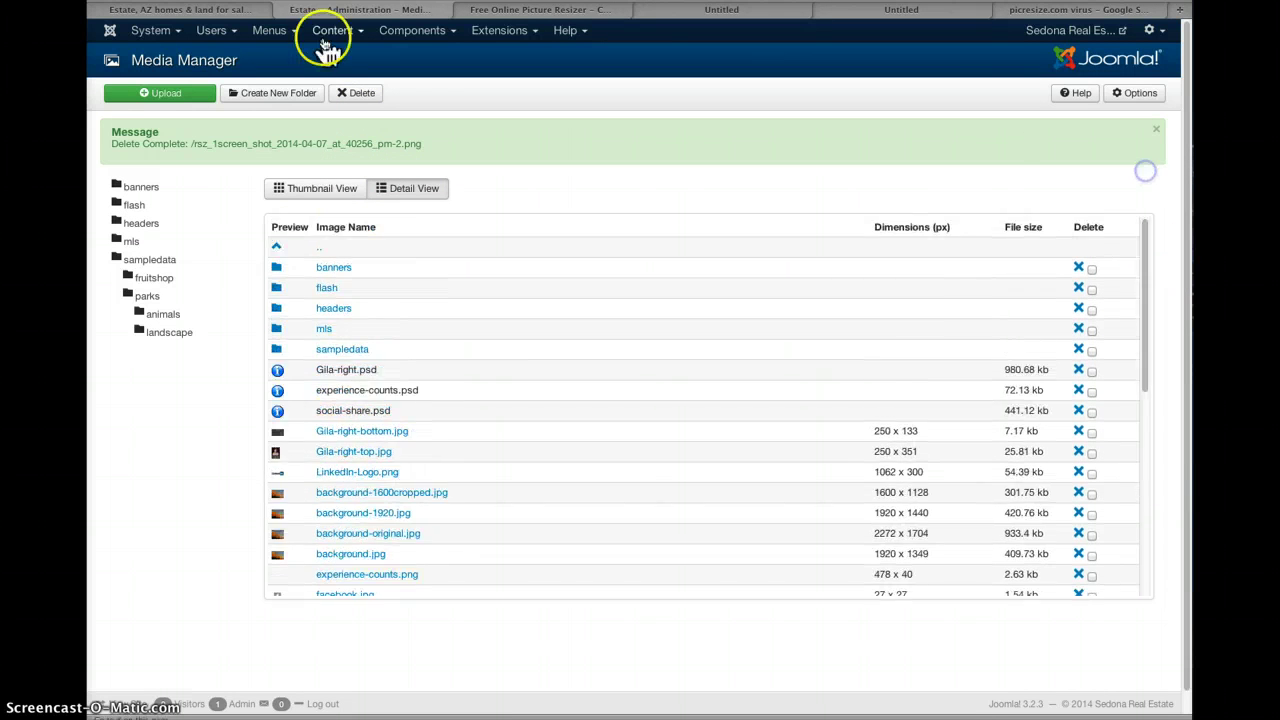
Open the sampledata banners folder and delete the white.png banner image.
{"action": "left_click", "coordinate": [127, 266]}
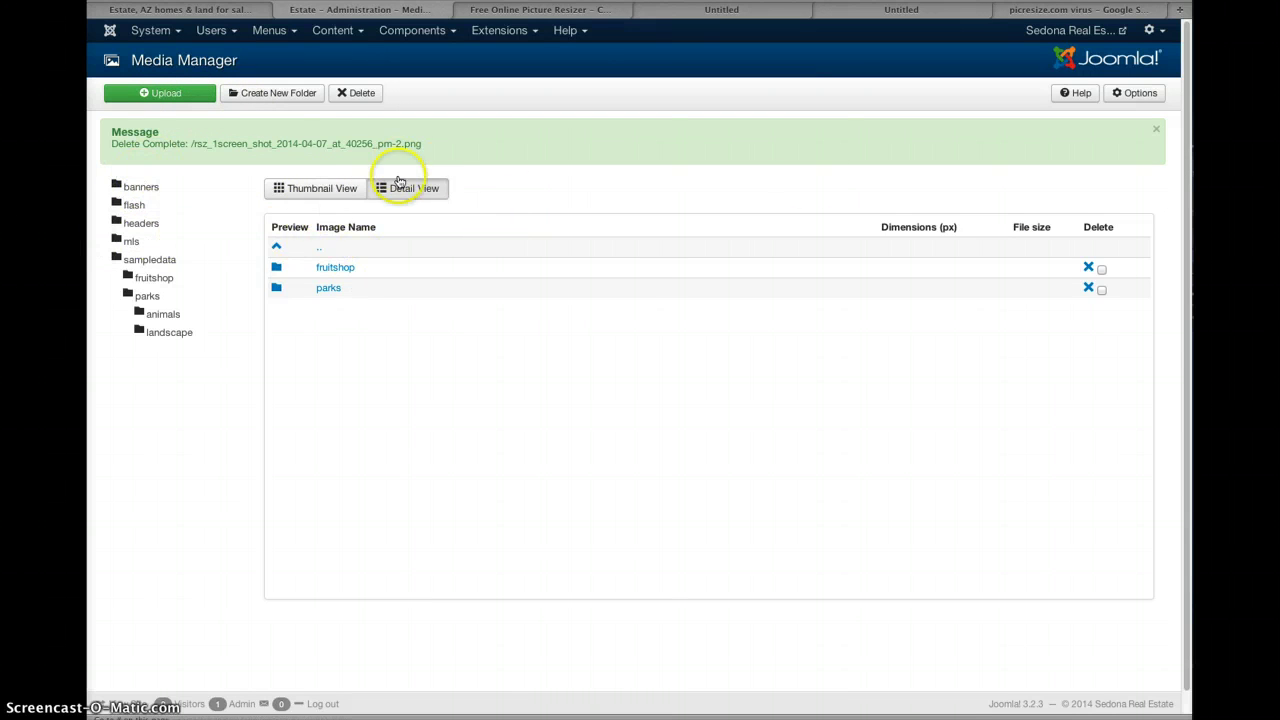
{"action": "left_click", "coordinate": [133, 190]}
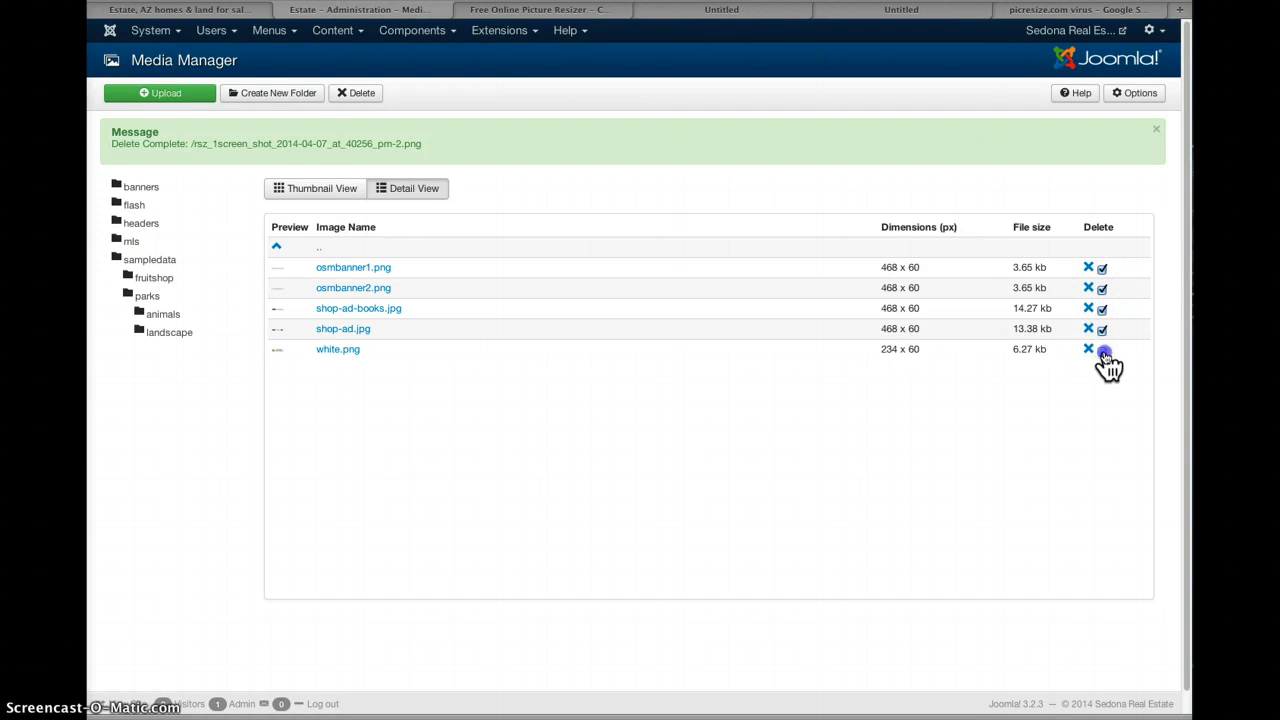
{"action": "left_click", "coordinate": [166, 95]}
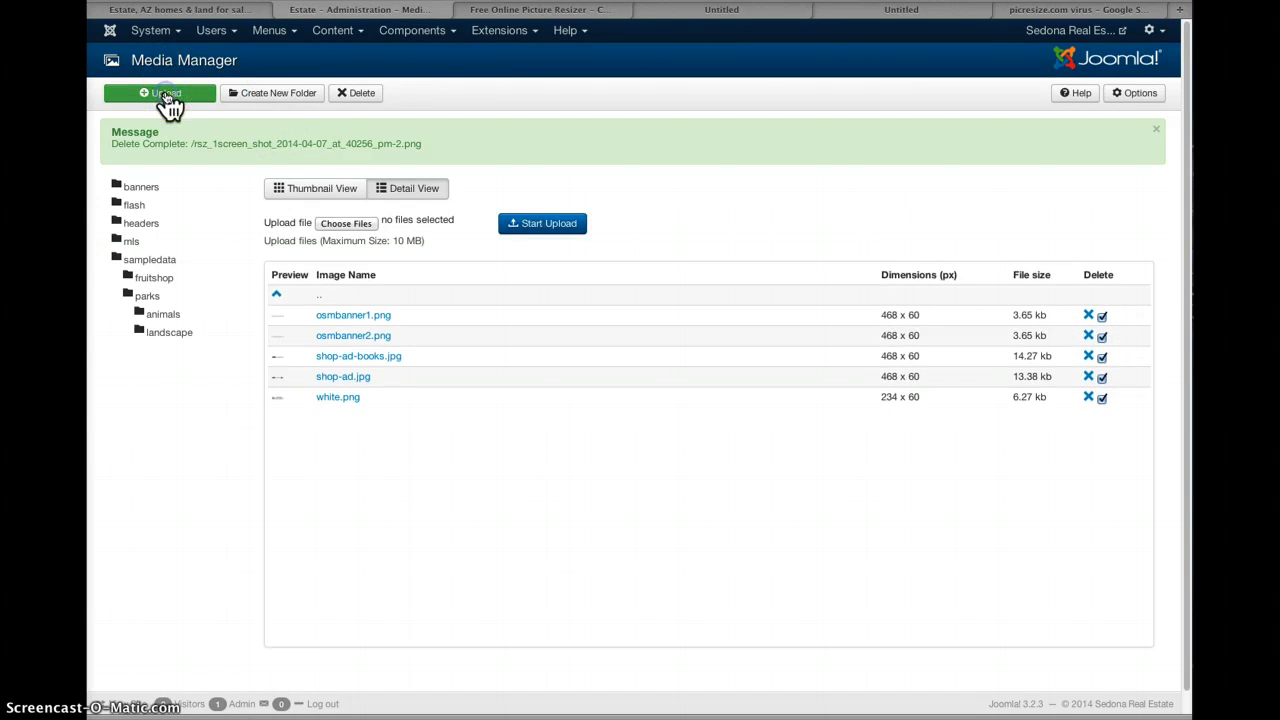
{"action": "left_click", "coordinate": [360, 94]}
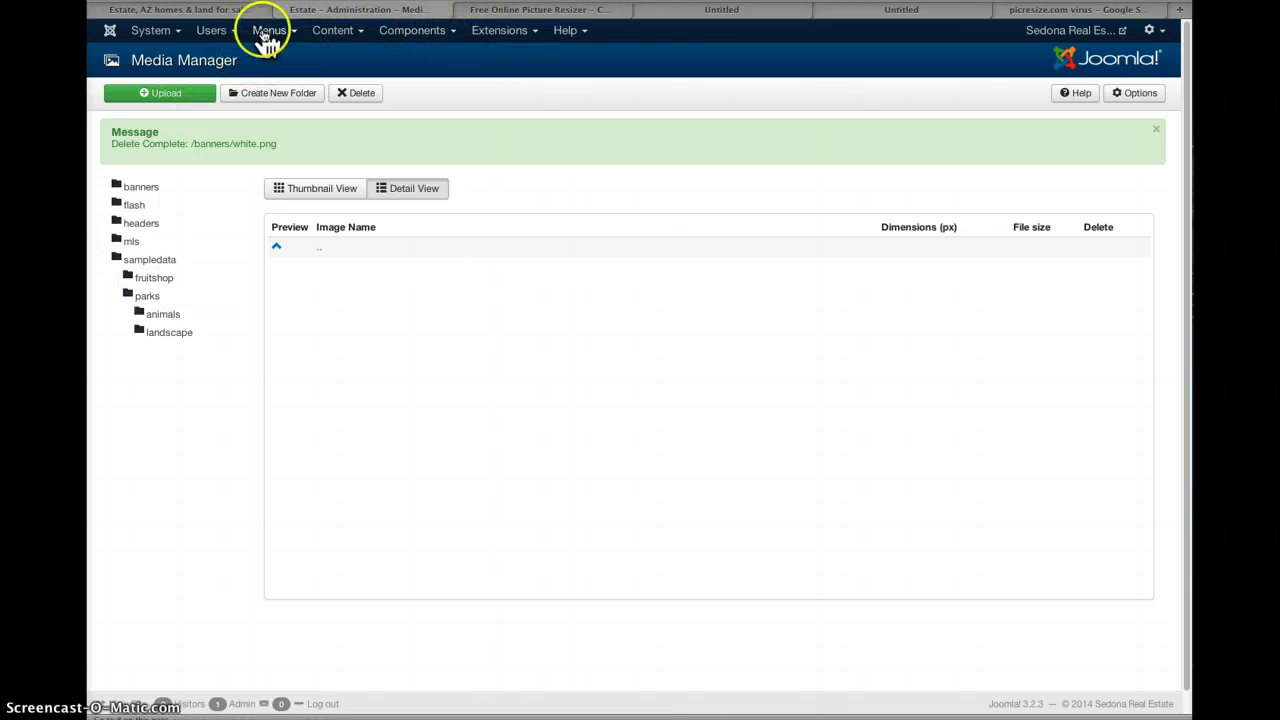
{"action": "left_click", "coordinate": [520, 32]}
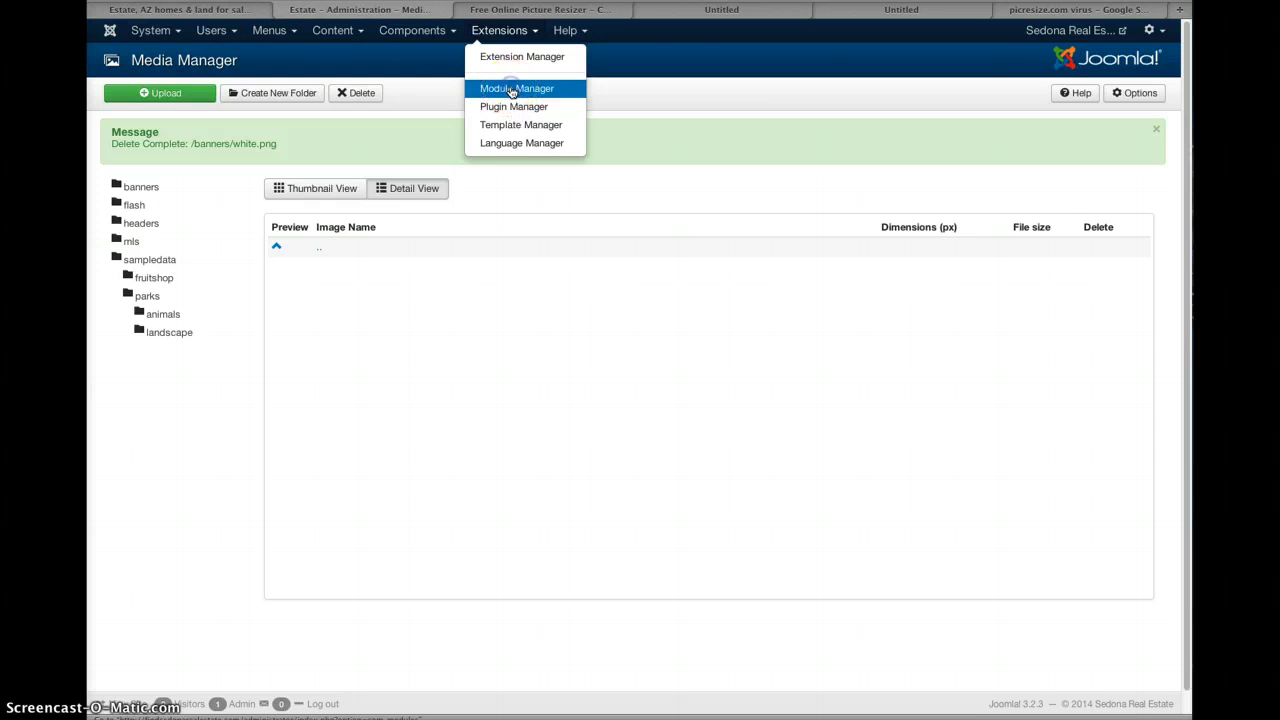
In Module Manager, filter titles by 'what' and open the sidebar-a "What clients say..." module.
{"action": "left_click", "coordinate": [511, 90]}
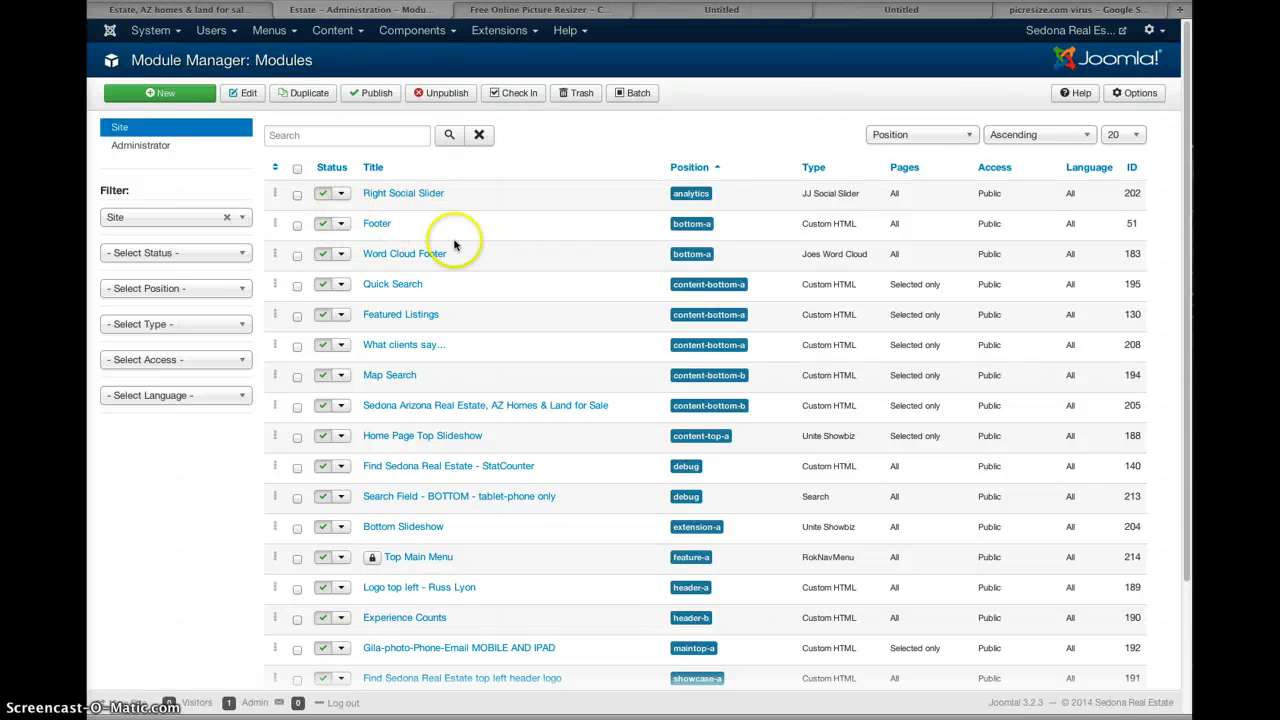
{"action": "left_click", "coordinate": [309, 138]}
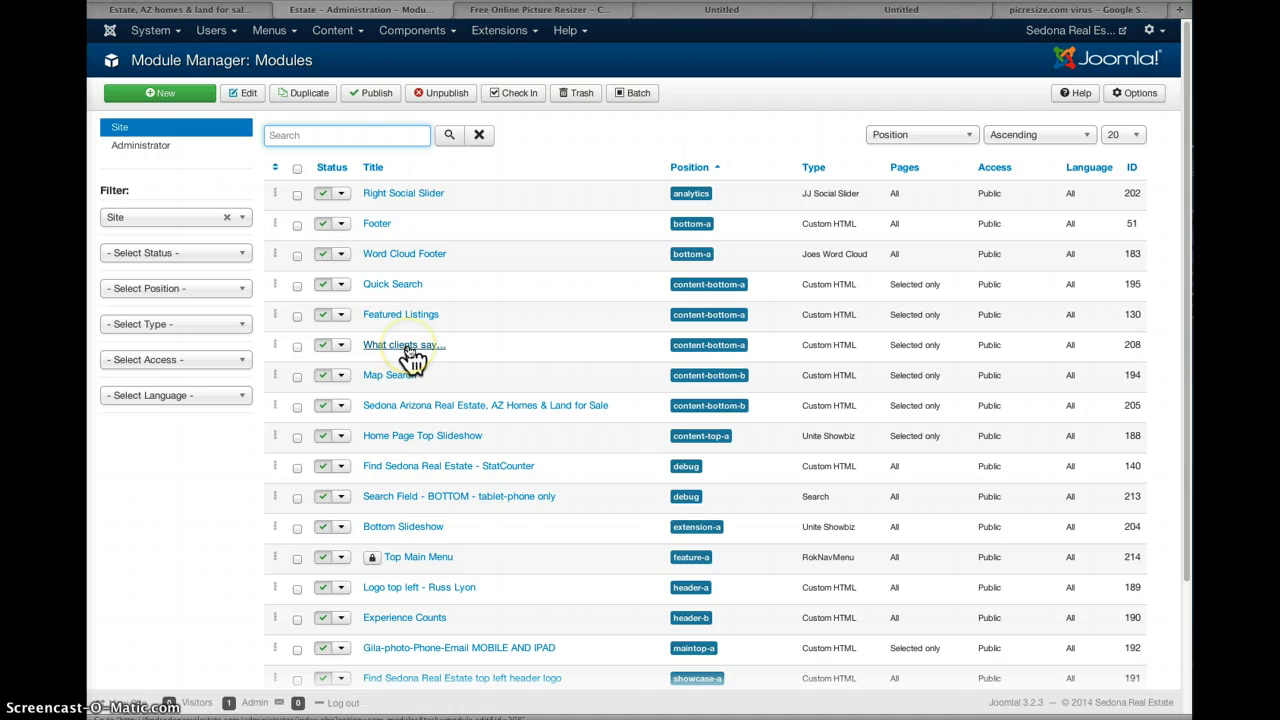
{"action": "left_click", "coordinate": [340, 138]}
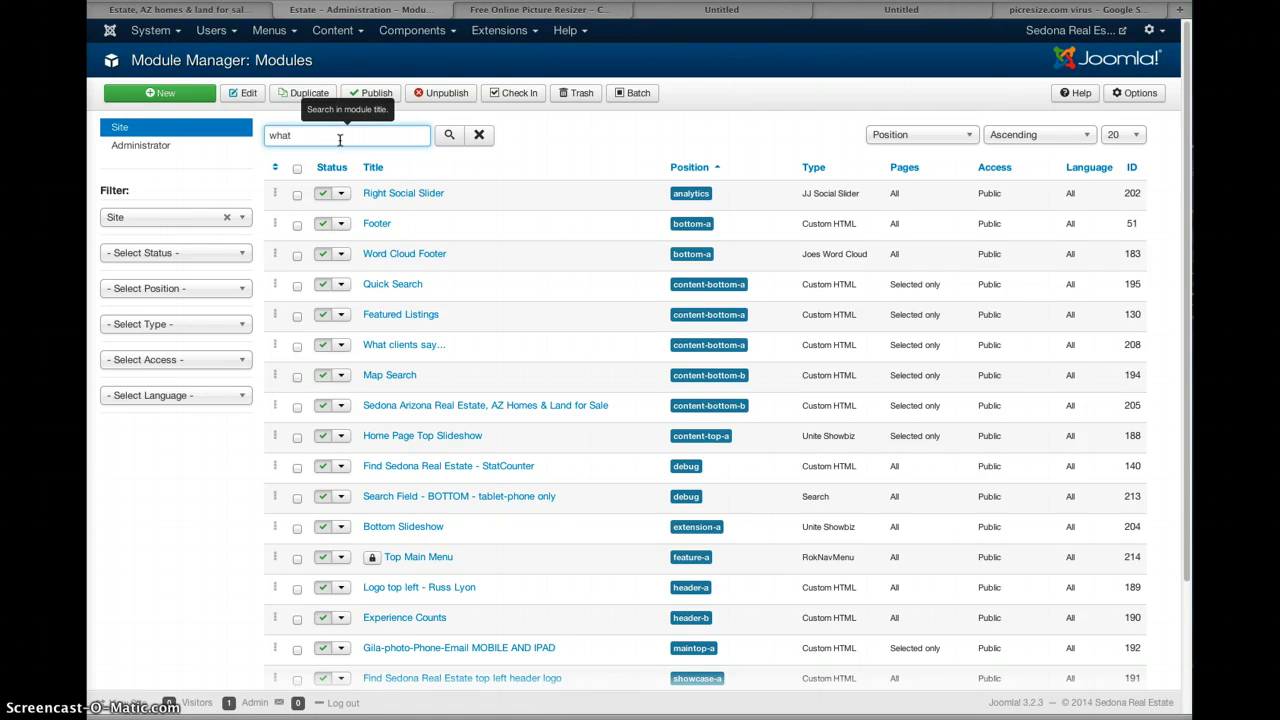
{"action": "key", "text": "Return"}
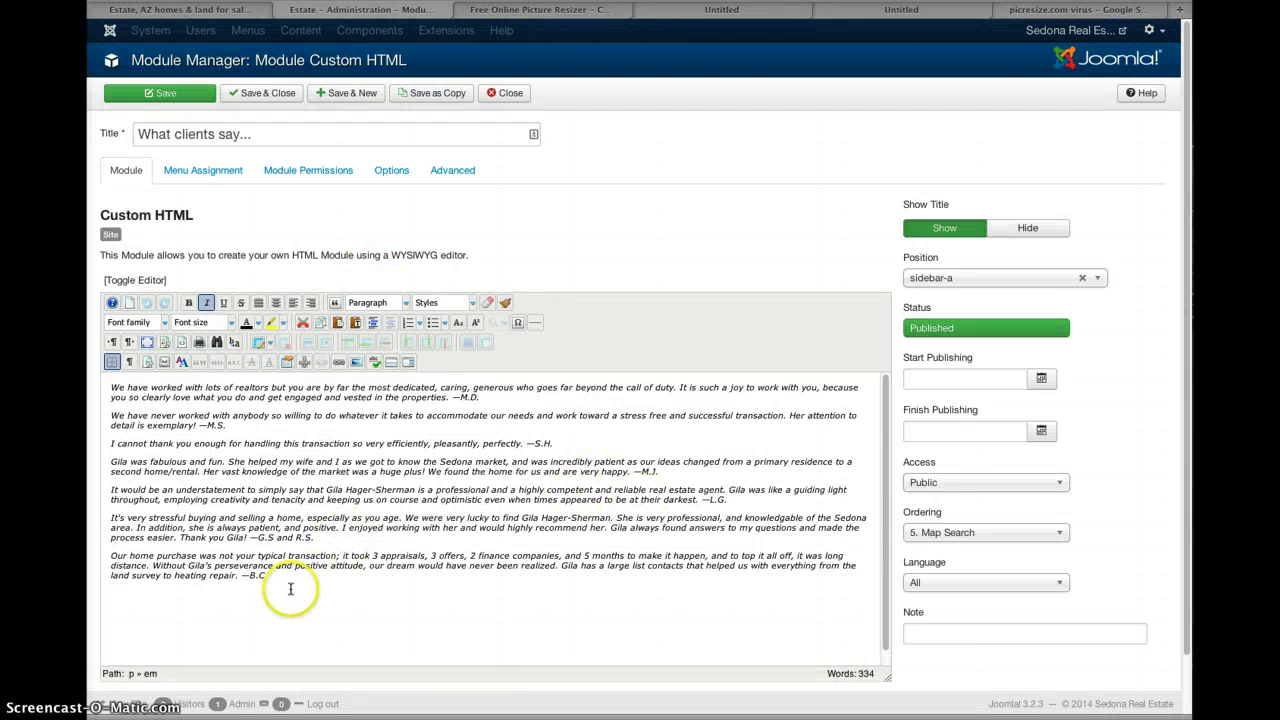
Review the sidebar-a testimonial text and close the module without saving.
{"action": "left_click_drag", "start_coordinate": [298, 585], "coordinate": [112, 383]}
{"action": "left_click", "coordinate": [242, 519]}
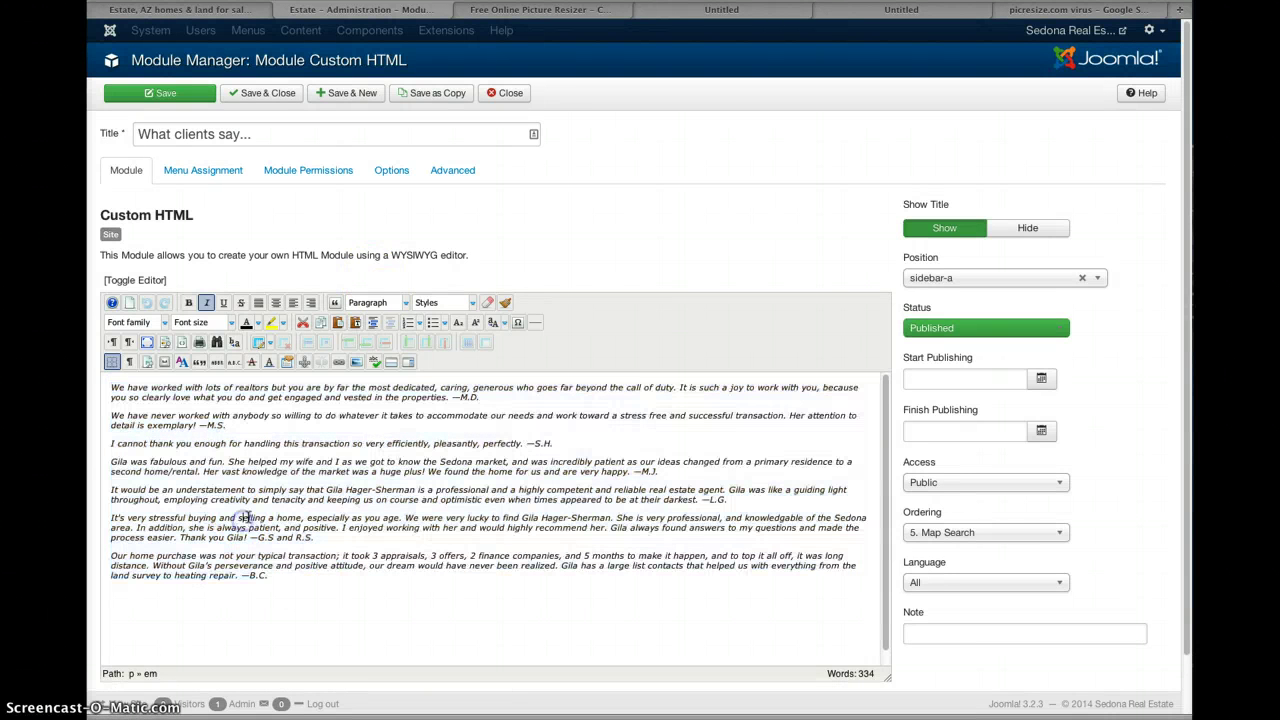
{"action": "left_click", "coordinate": [286, 566]}
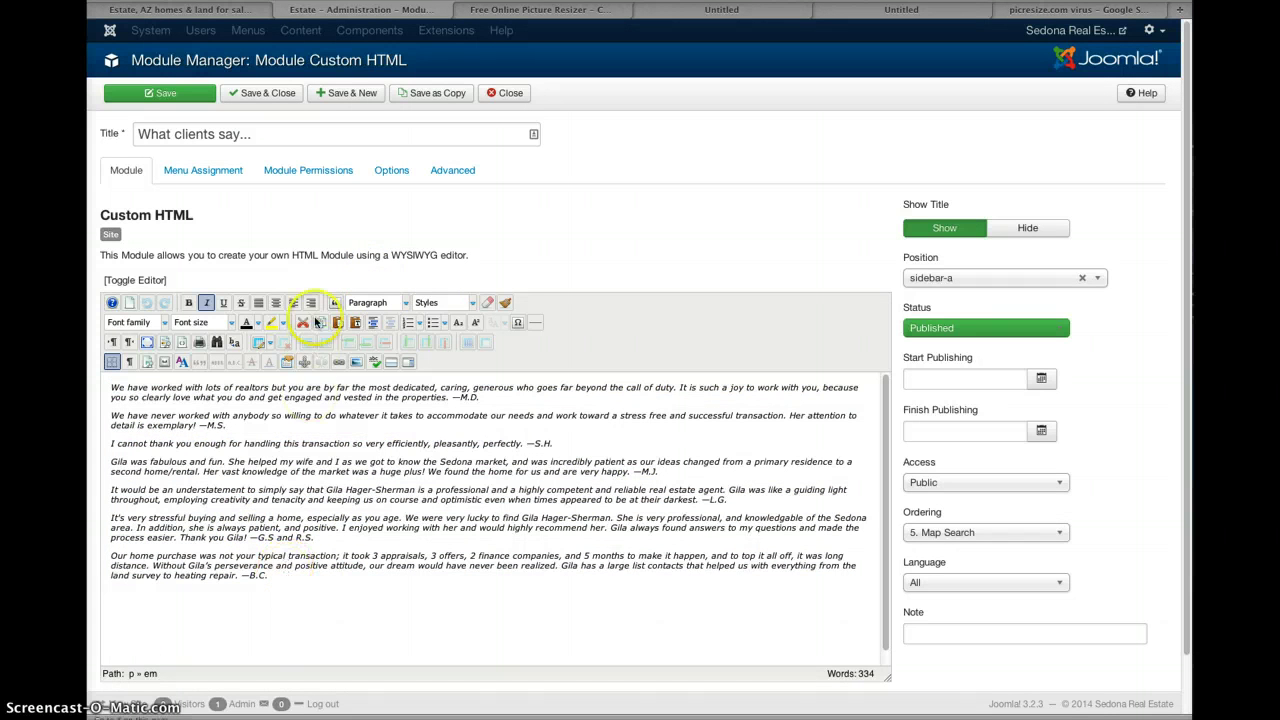
{"action": "left_click", "coordinate": [506, 95]}
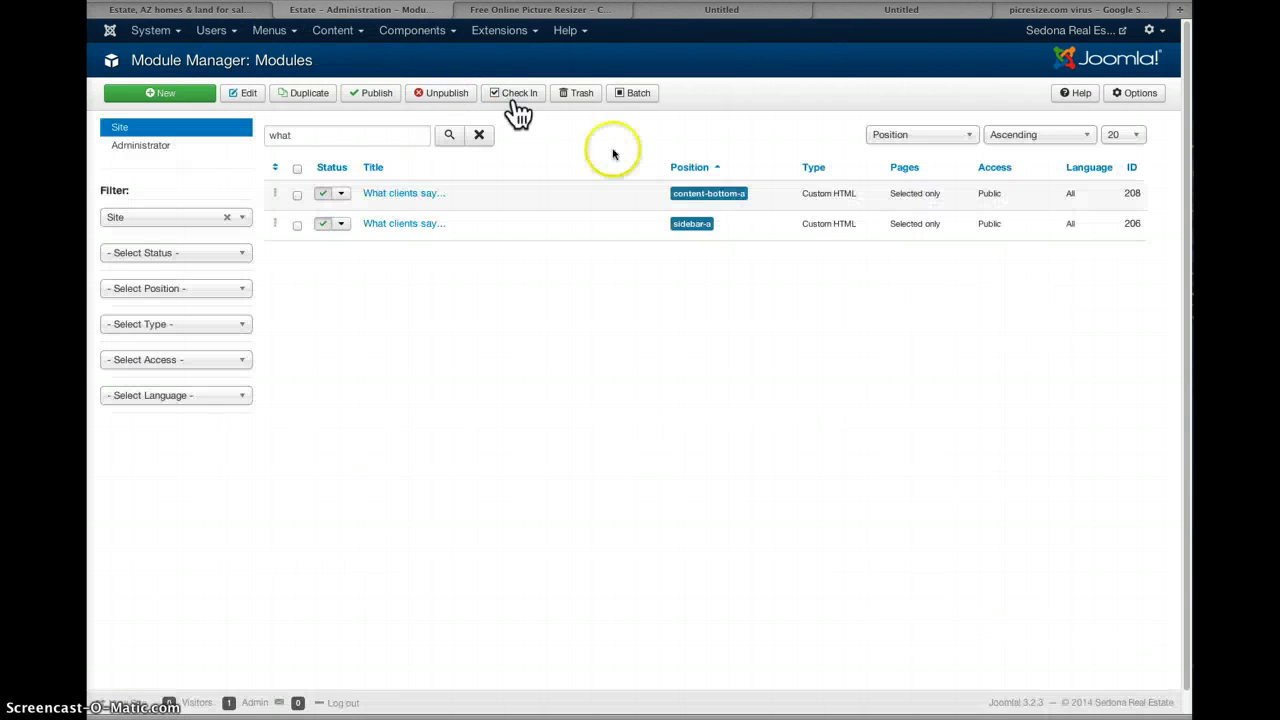
Open and close the content-bottom-a "What clients say..." module, then clear the search filter.
{"action": "left_click", "coordinate": [395, 195]}
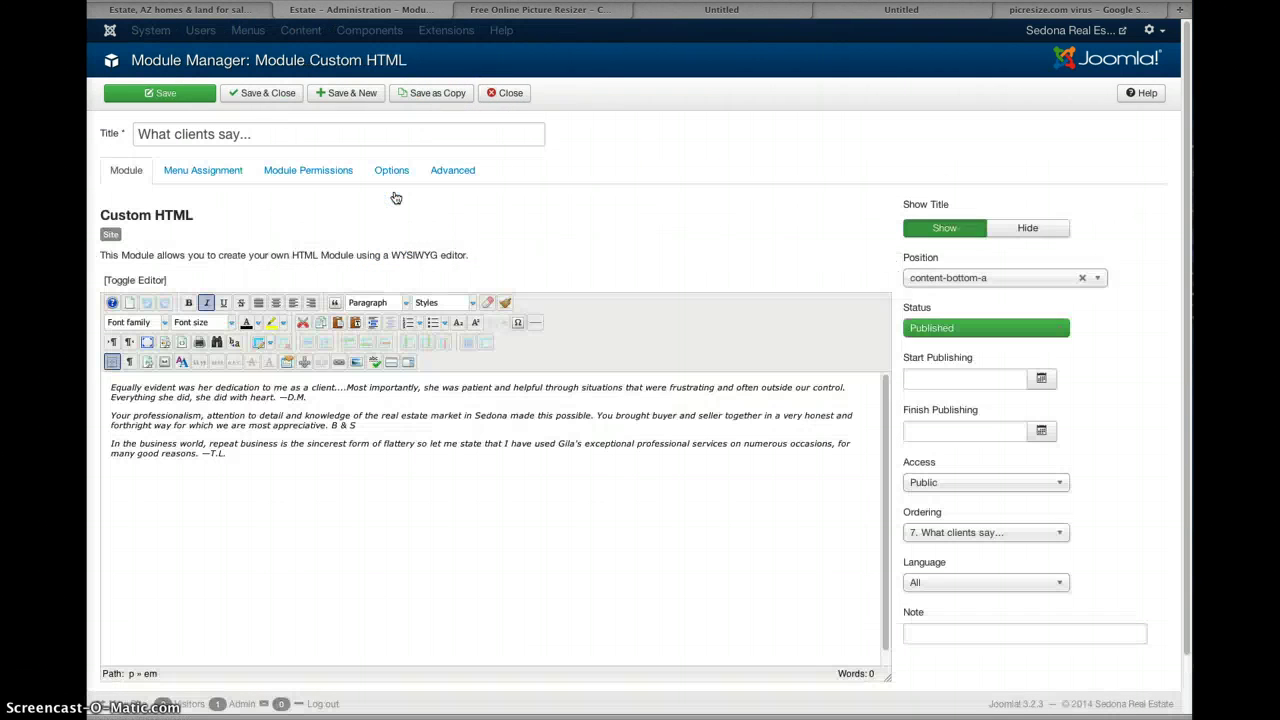
{"action": "left_click", "coordinate": [513, 99]}
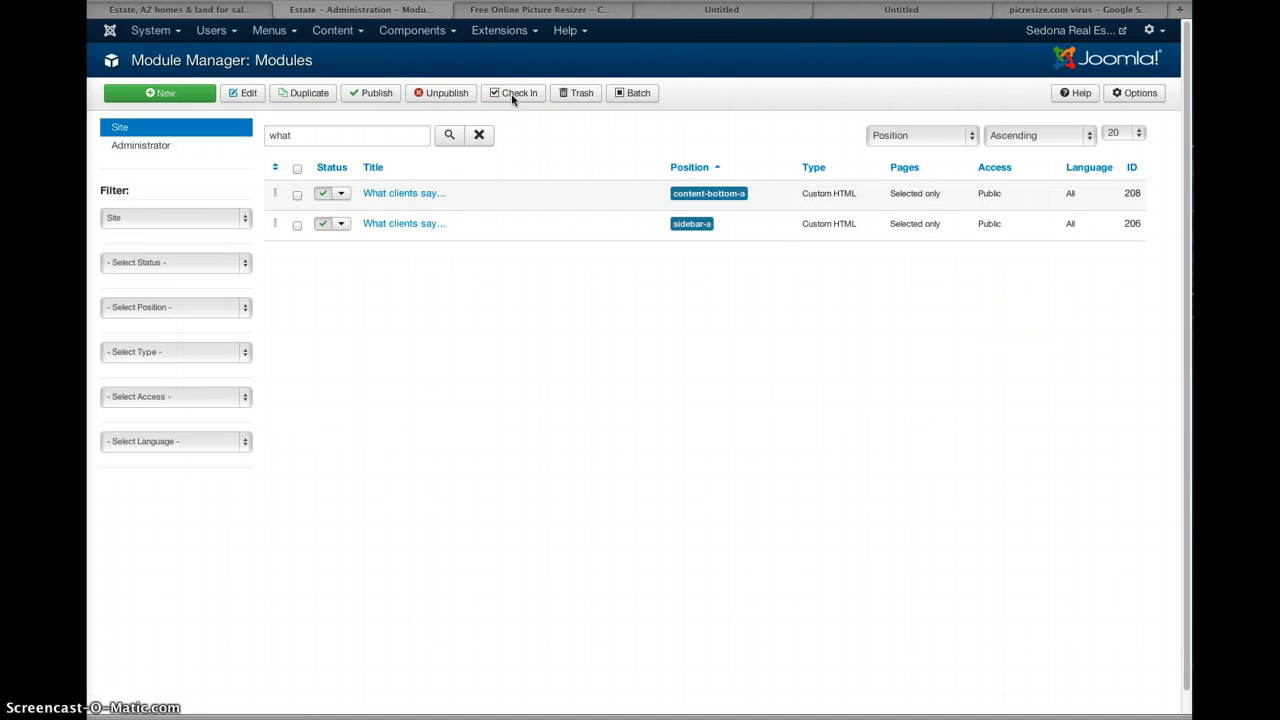
{"action": "left_click", "coordinate": [480, 136]}
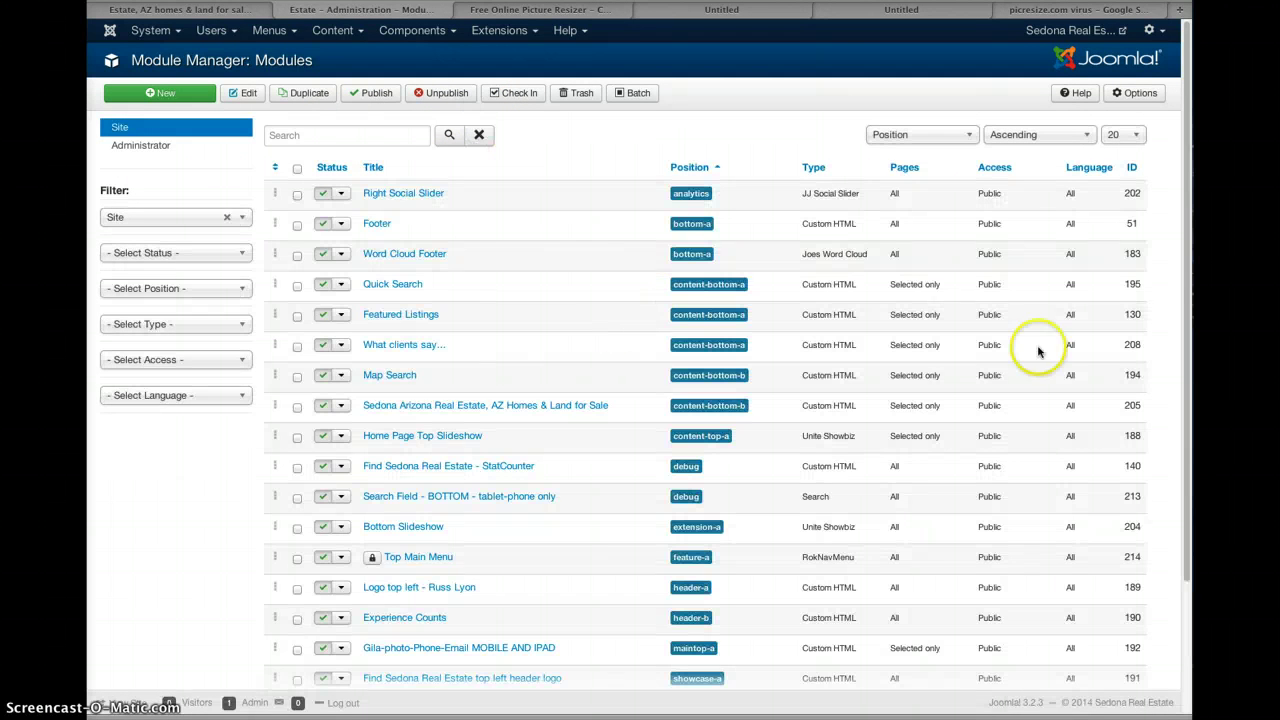
{"action": "left_click_drag", "start_coordinate": [1183, 230], "coordinate": [1177, 286]}
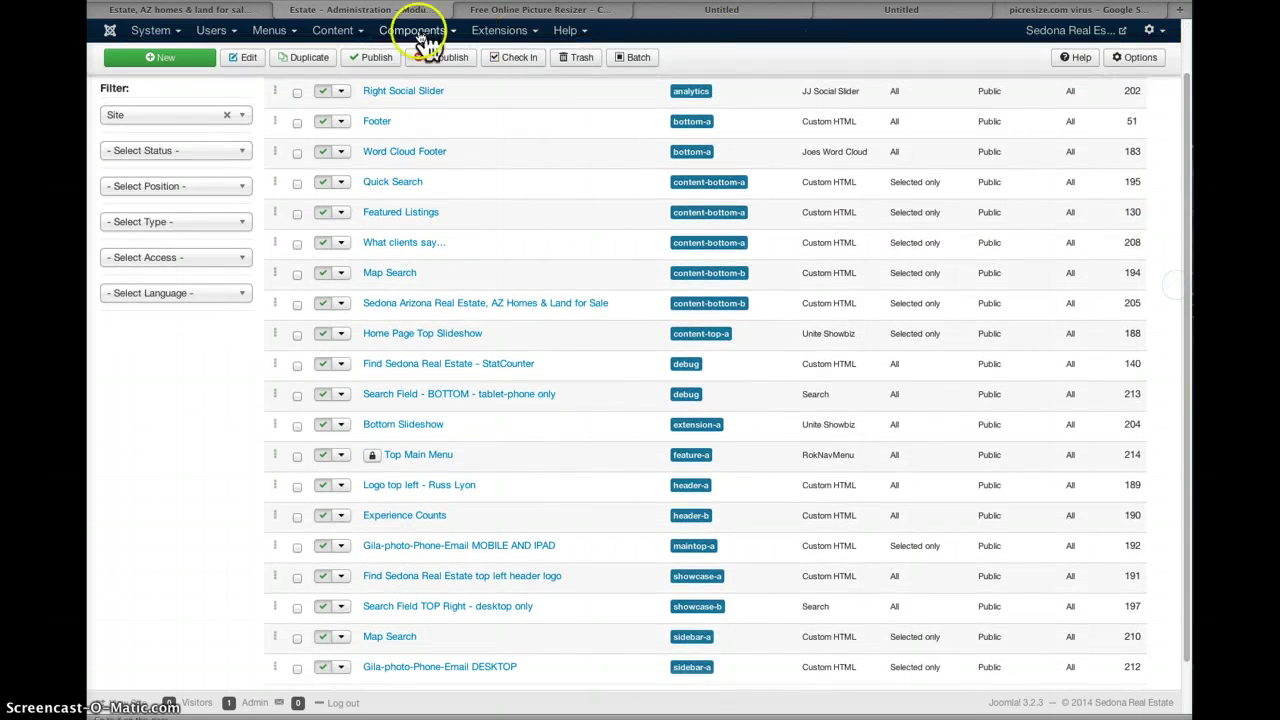
Check both testimonial blocks and the footer on the Find Sedona Real Estate homepage, then return to Joomla.
{"action": "left_click", "coordinate": [218, 15]}
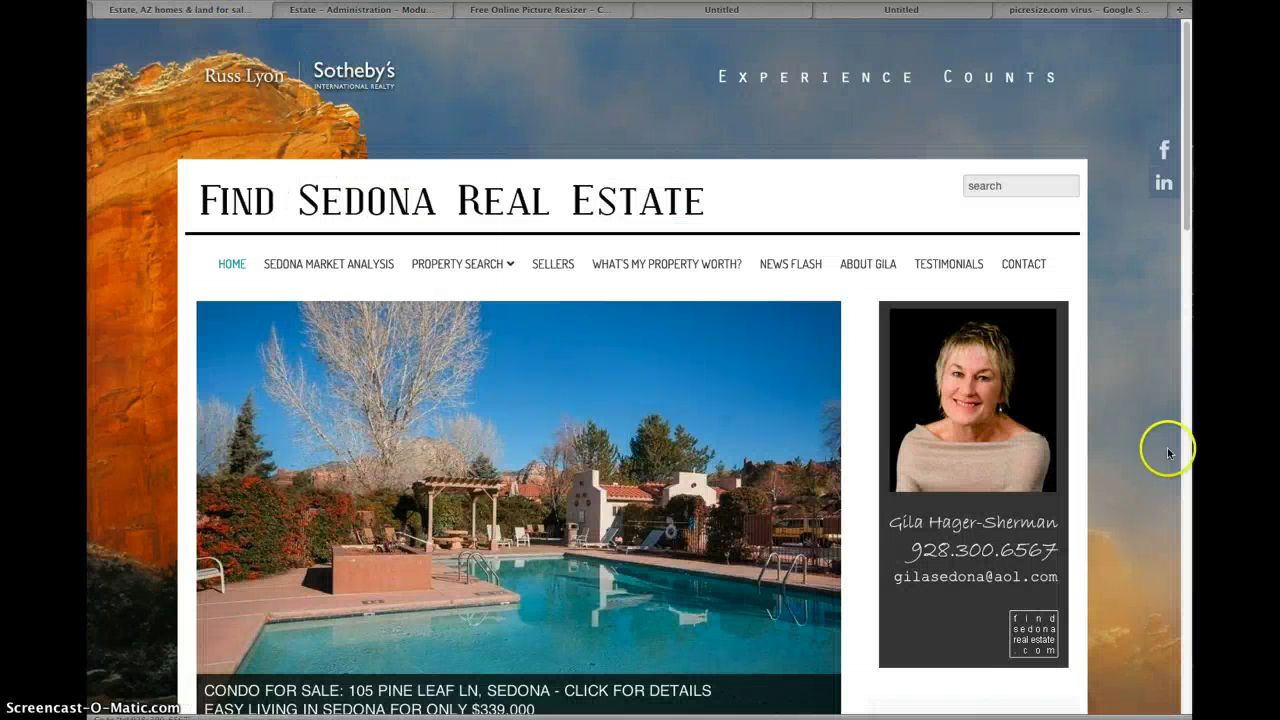
{"action": "left_click_drag", "start_coordinate": [1188, 182], "coordinate": [1180, 442]}
{"action": "scroll", "coordinate": [1150, 196], "scroll_direction": "up", "scroll_amount": 15}
{"action": "mouse_move", "coordinate": [468, 282]}
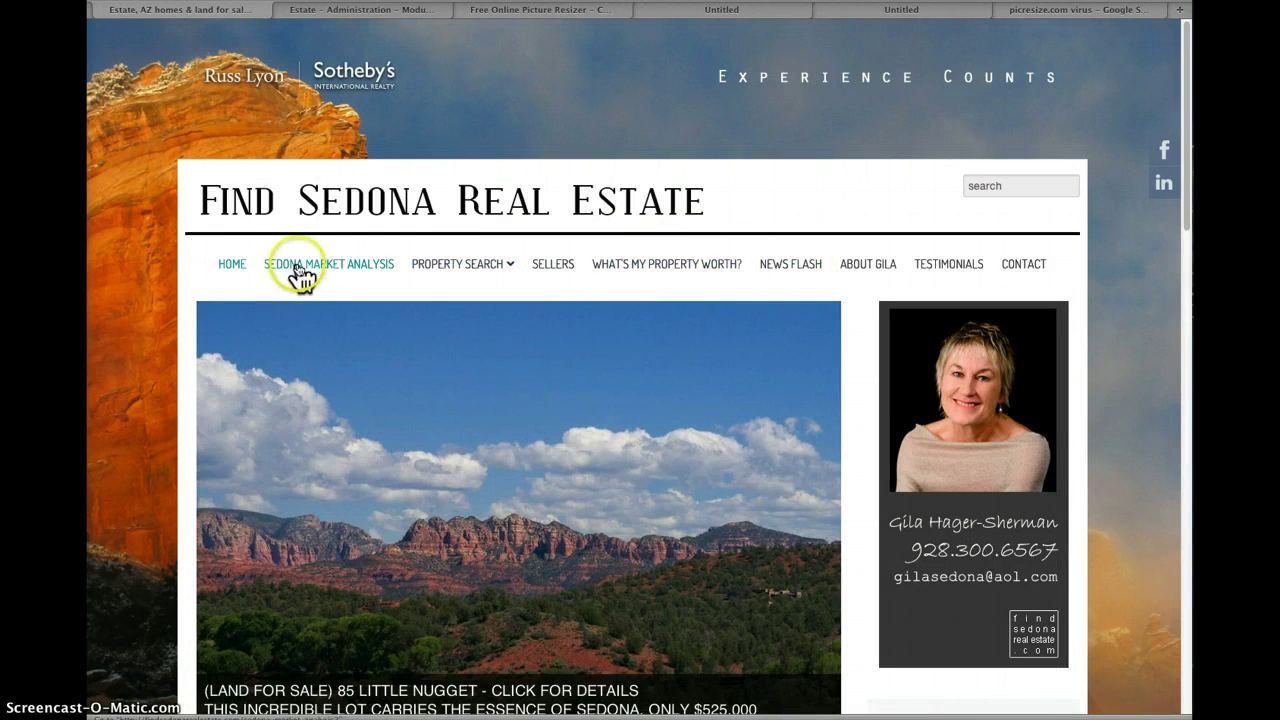
{"action": "left_click_drag", "start_coordinate": [1186, 206], "coordinate": [1188, 517]}
{"action": "left_click", "coordinate": [663, 322]}
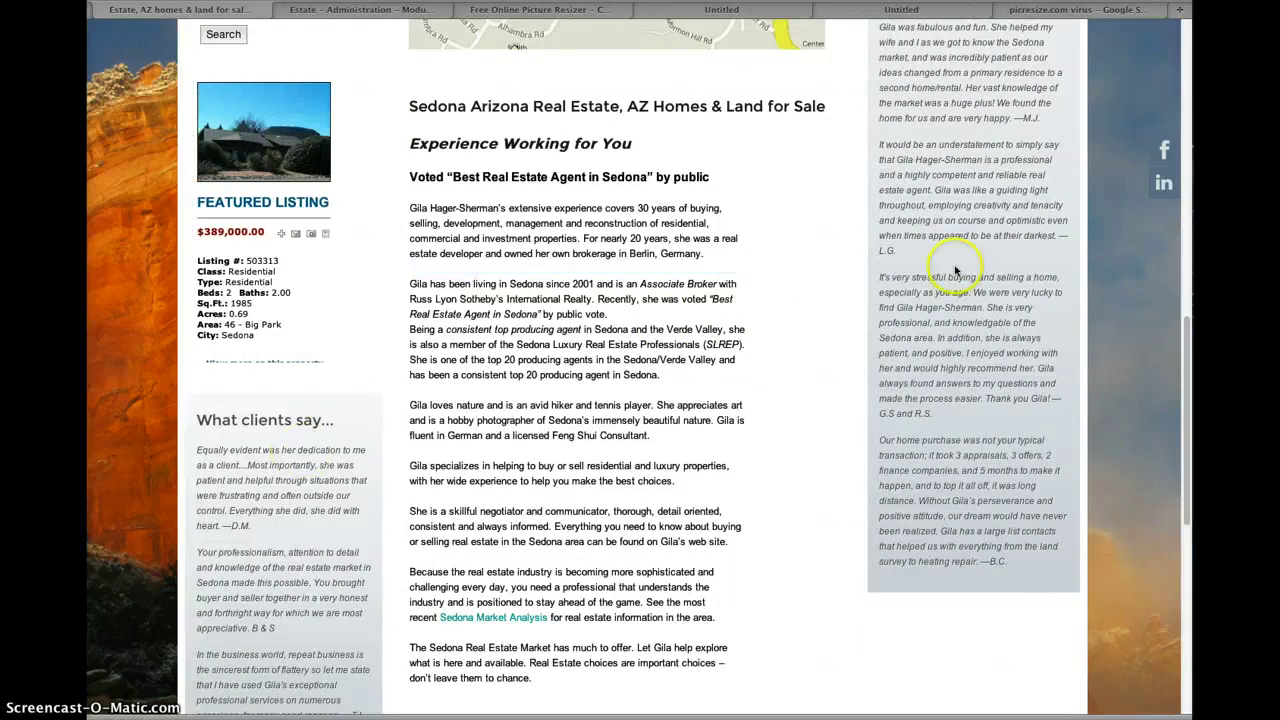
{"action": "left_click_drag", "start_coordinate": [1189, 354], "coordinate": [1175, 462]}
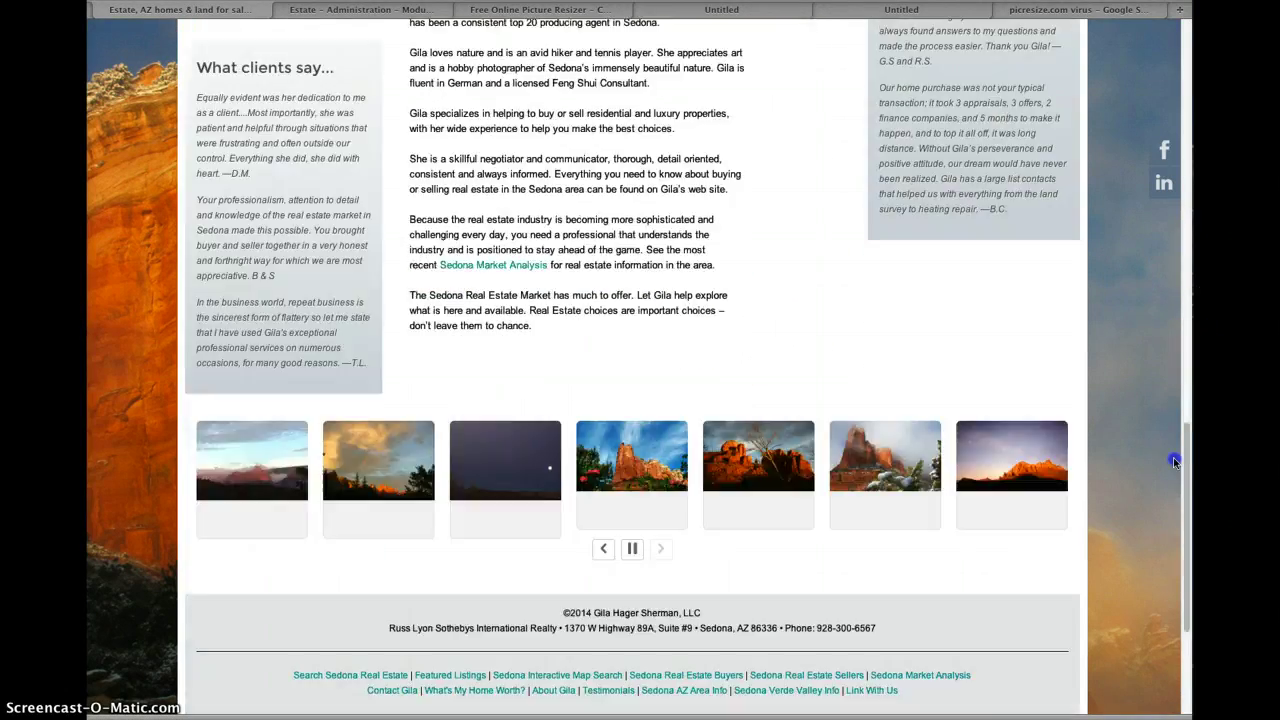
{"action": "scroll", "coordinate": [1175, 462], "scroll_direction": "up", "scroll_amount": 10}
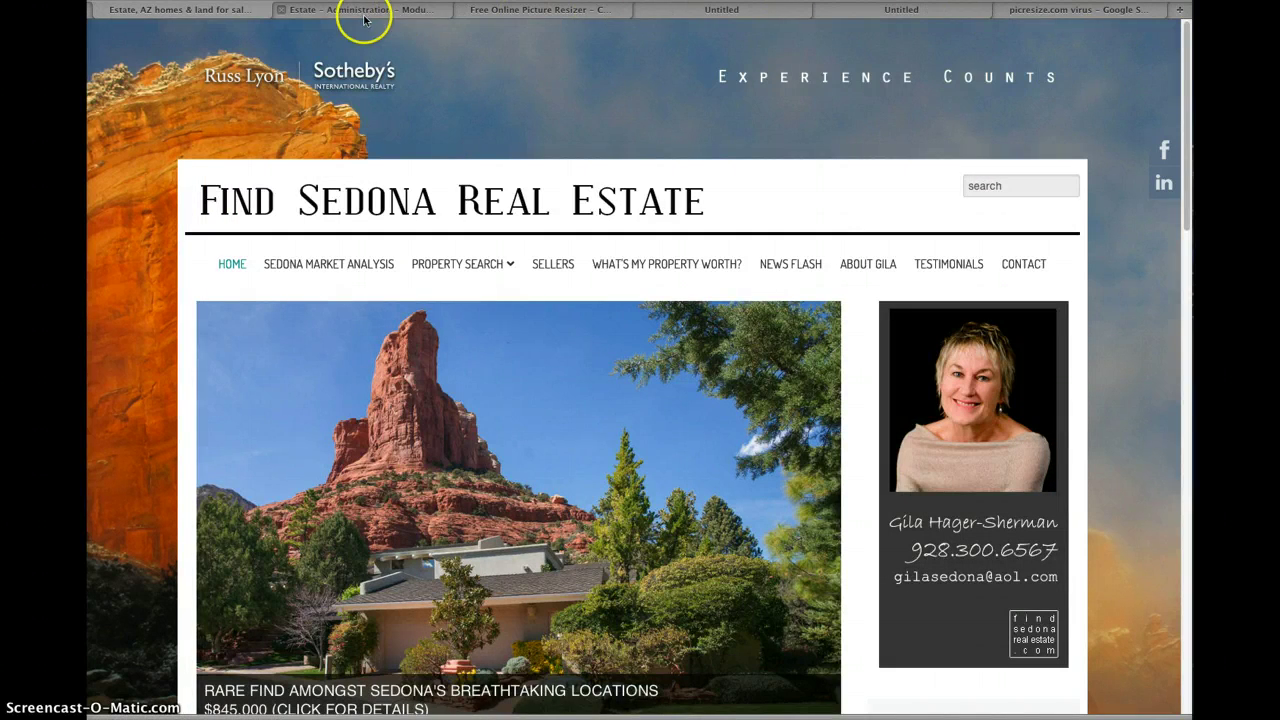
{"action": "left_click", "coordinate": [364, 14]}
{"action": "left_click", "coordinate": [522, 10]}
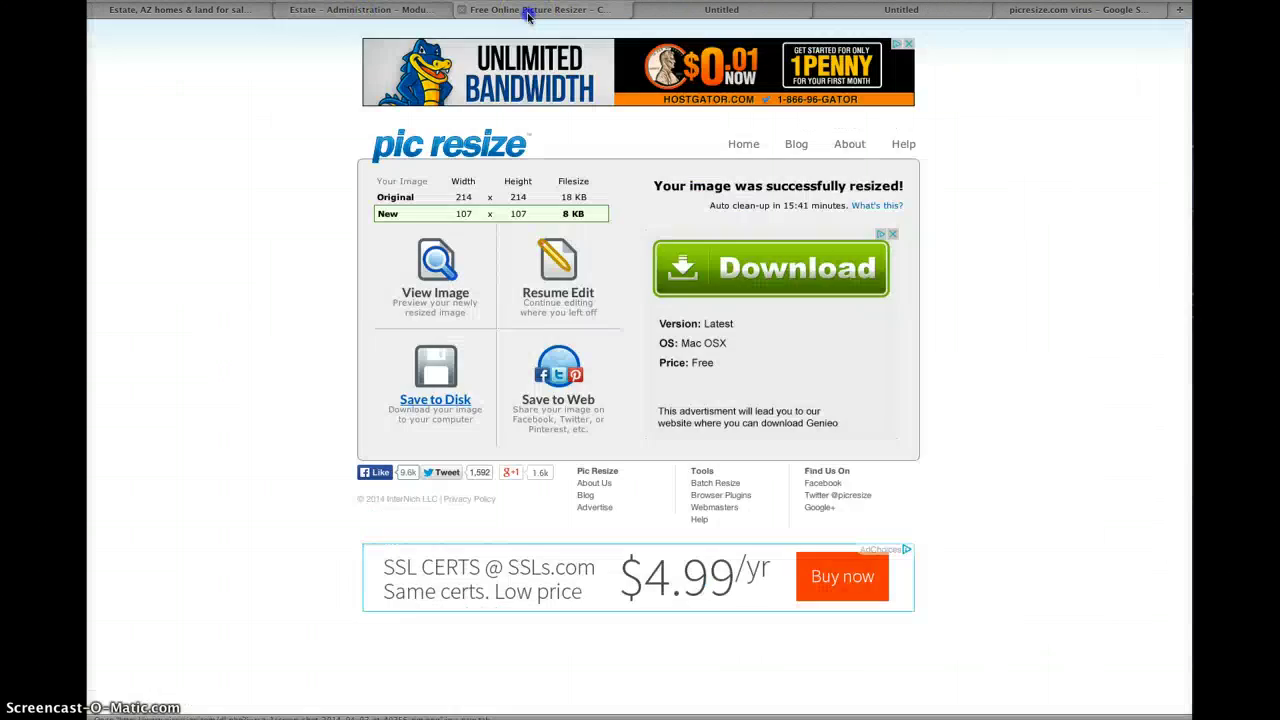
{"action": "left_click", "coordinate": [401, 10]}
Go to Components > Unite Showbiz > Sliders and look at Bottom Slideshow and Home Page Top.
{"action": "left_click", "coordinate": [413, 32]}
{"action": "mouse_move", "coordinate": [415, 68]}
{"action": "mouse_move", "coordinate": [400, 316]}
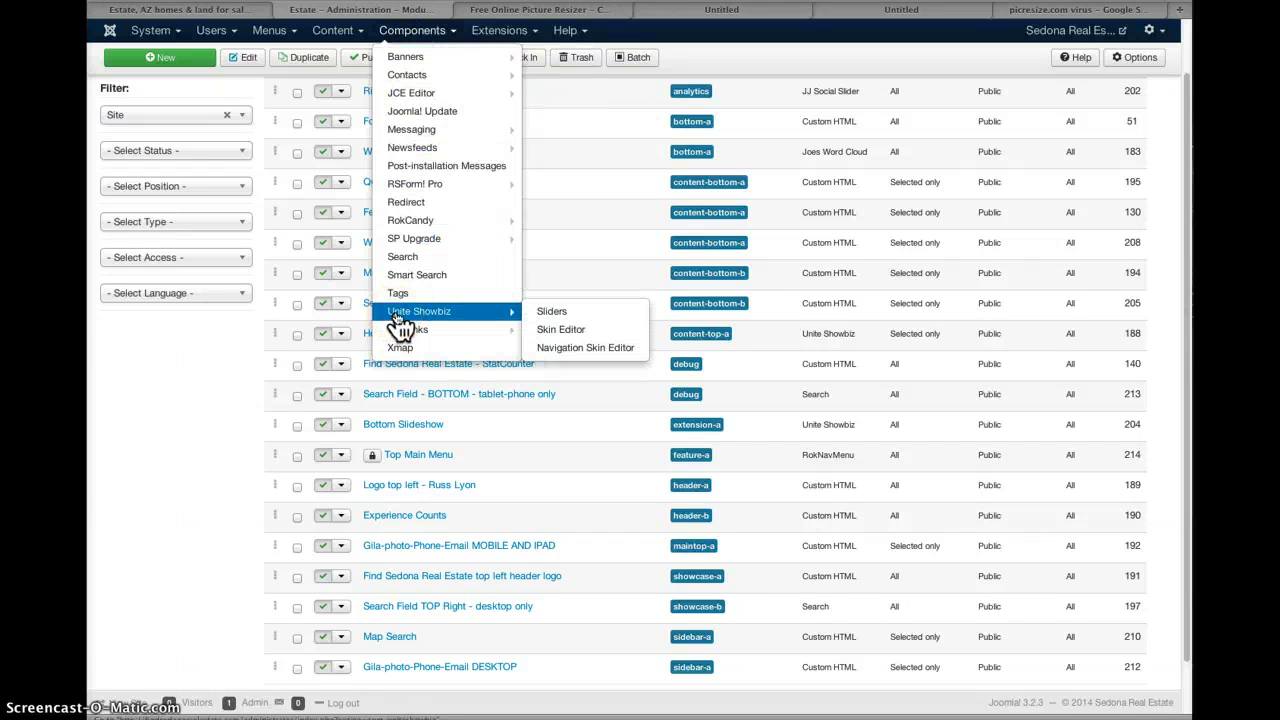
{"action": "left_click", "coordinate": [543, 313]}
{"action": "left_click", "coordinate": [336, 180]}
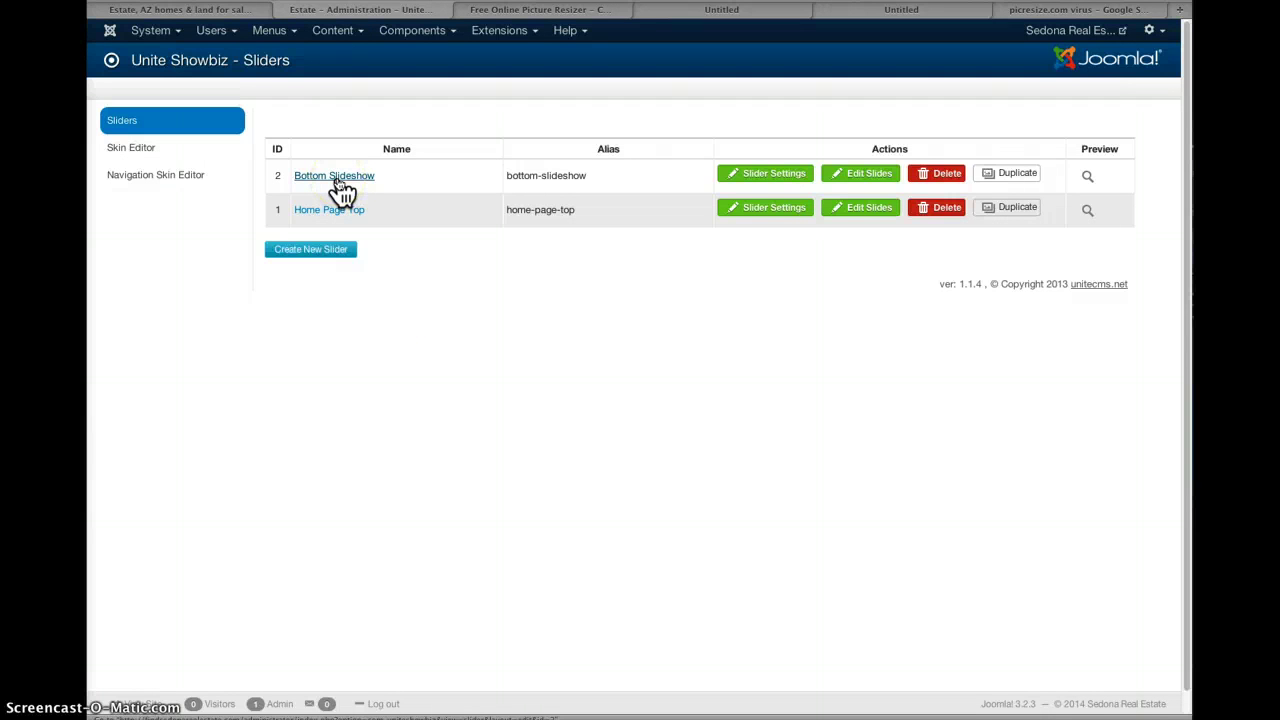
{"action": "left_click", "coordinate": [326, 213]}
{"action": "left_click", "coordinate": [819, 223]}
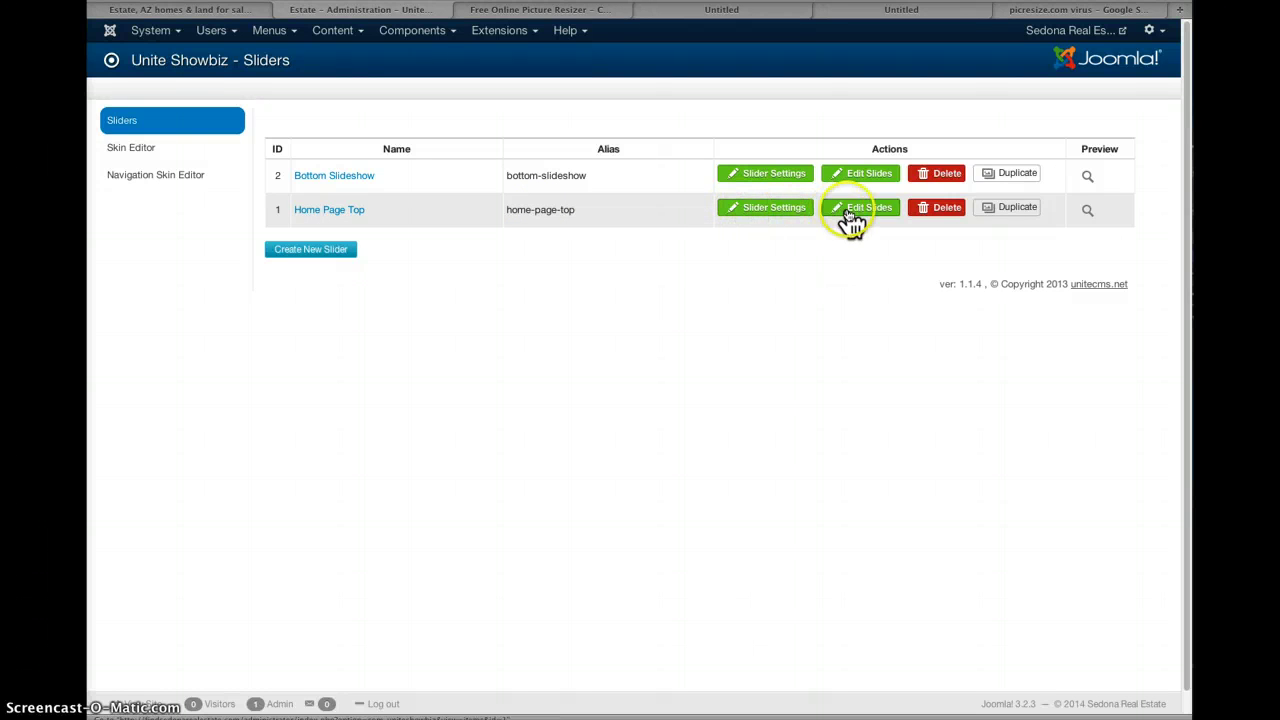
Open Home Page Top slider settings, check the 6000 ms delay and 900 ms speed, then expand Navigation.
{"action": "left_click", "coordinate": [767, 209]}
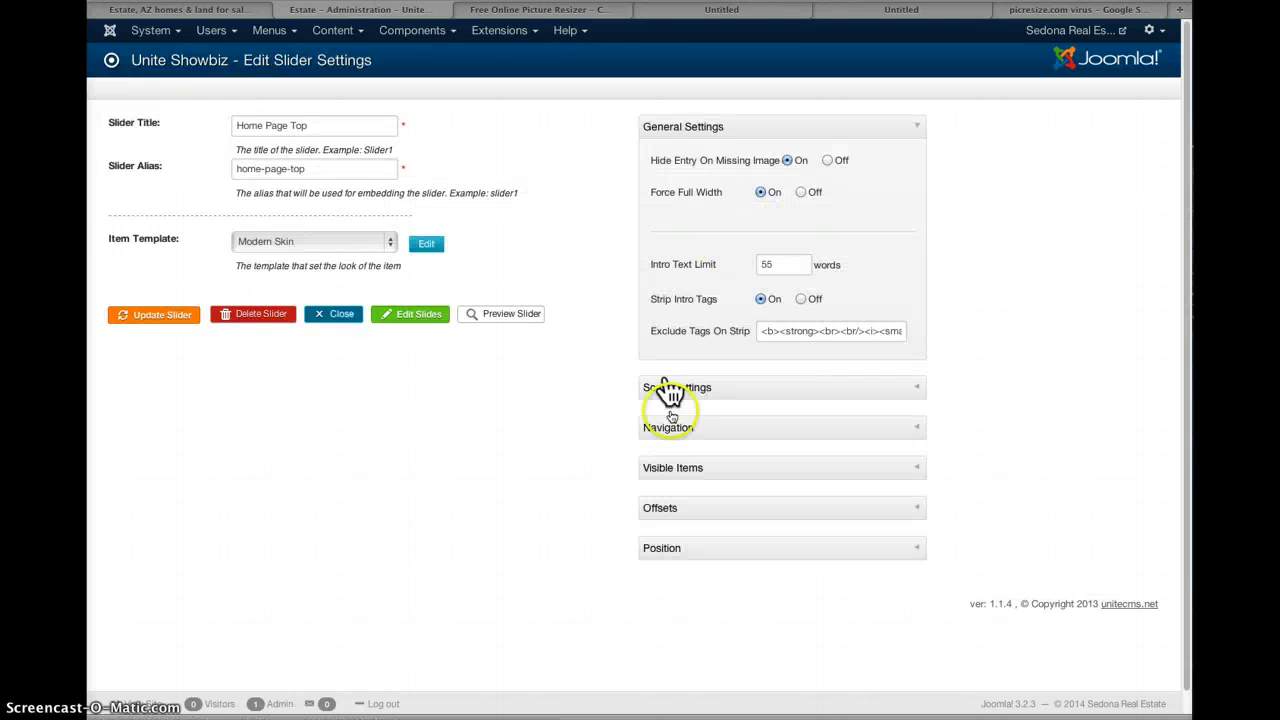
{"action": "left_click", "coordinate": [714, 388]}
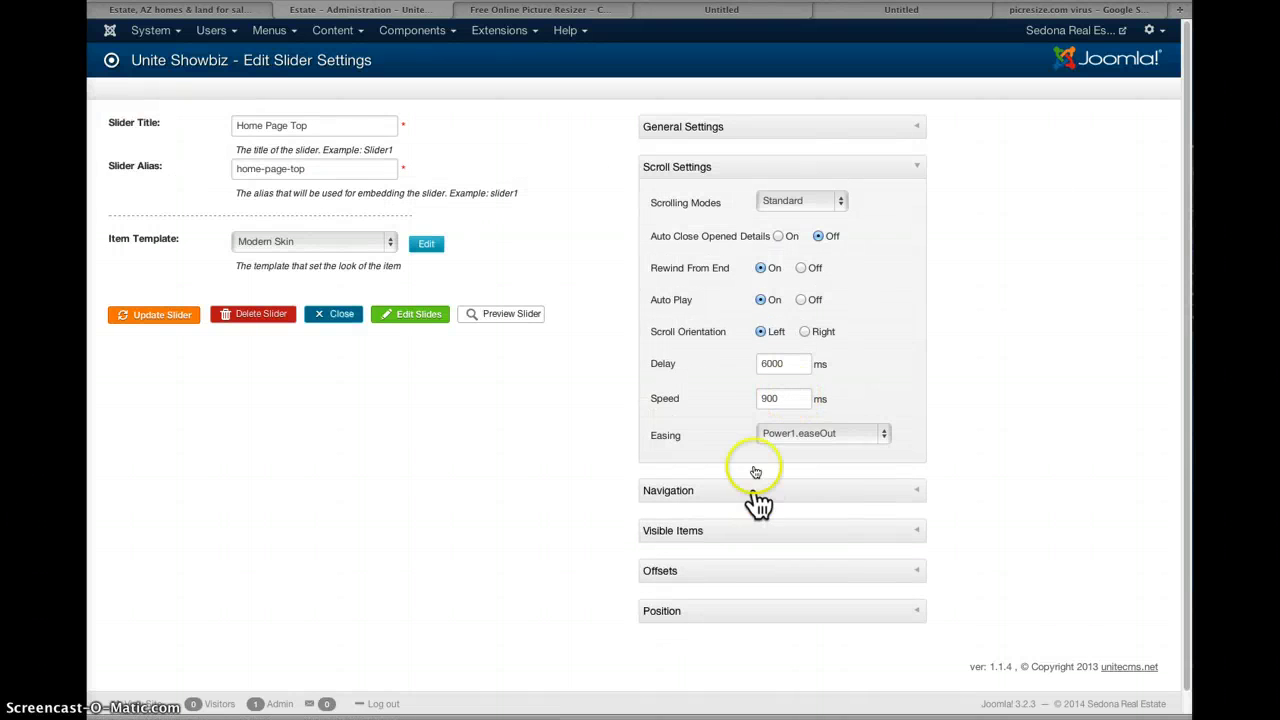
{"action": "left_click", "coordinate": [757, 364]}
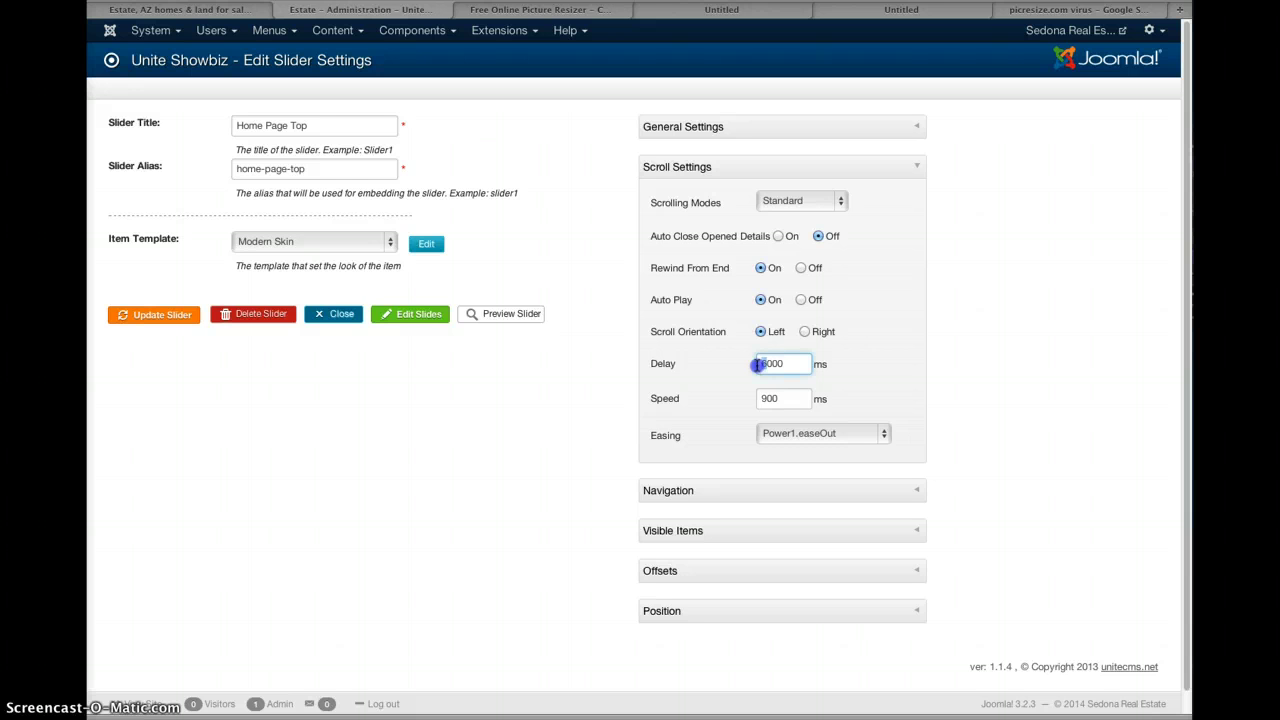
{"action": "left_click", "coordinate": [760, 399]}
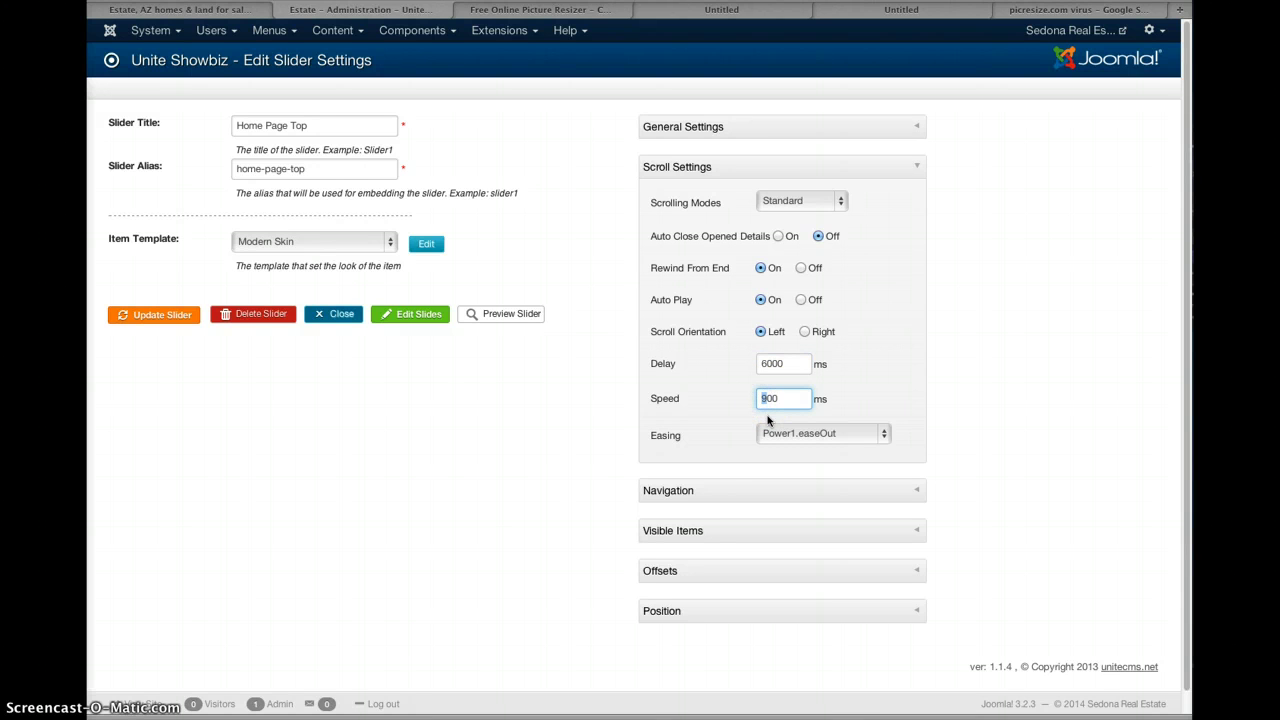
{"action": "left_click", "coordinate": [765, 400]}
{"action": "left_click", "coordinate": [760, 364]}
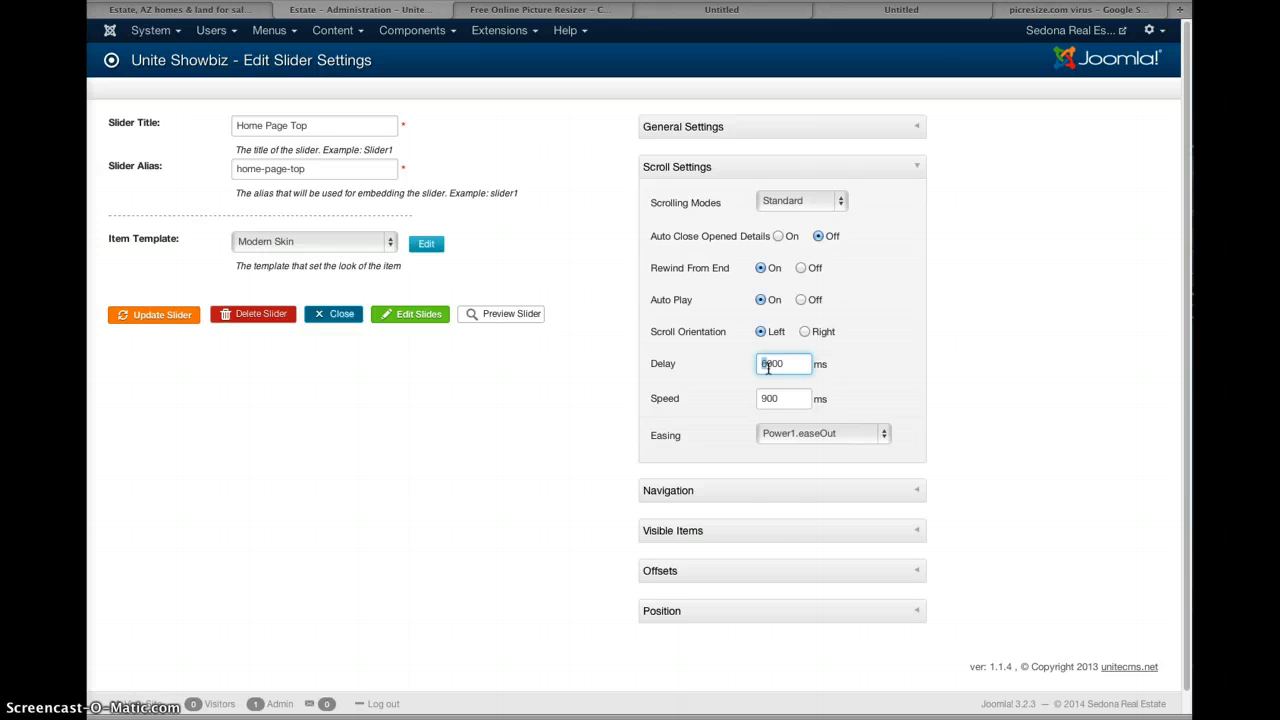
{"action": "left_click", "coordinate": [777, 492]}
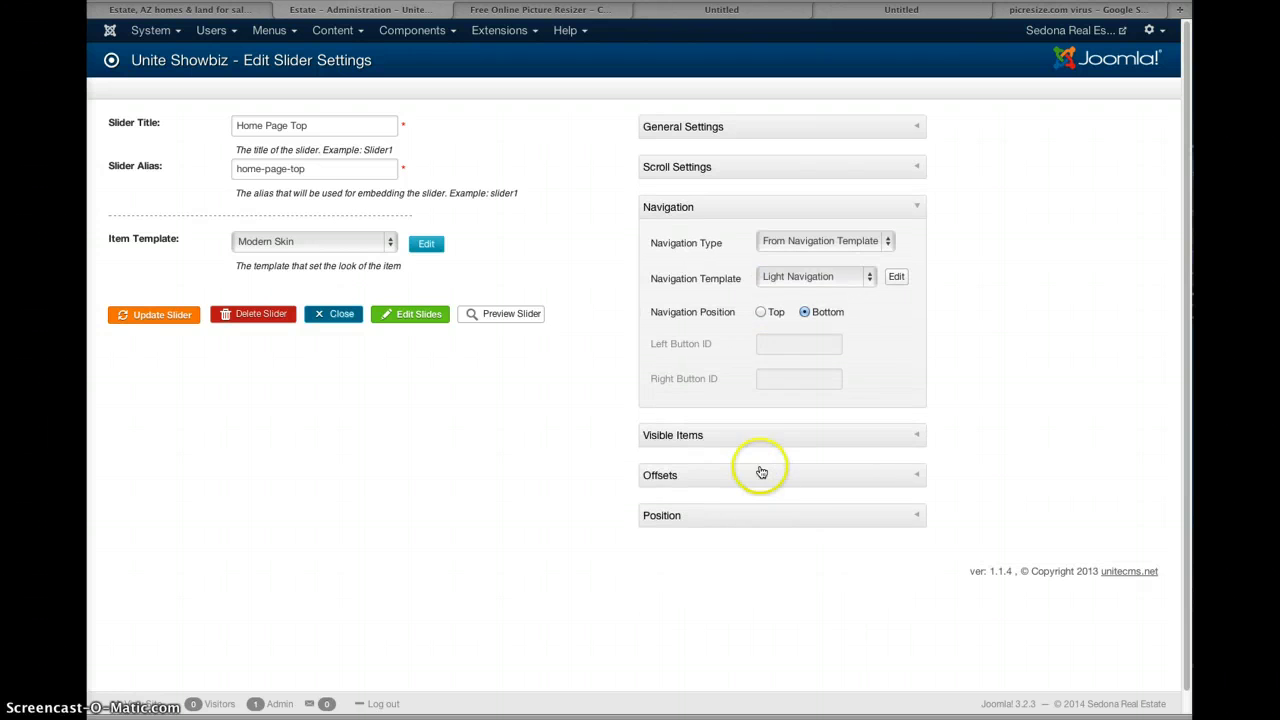
Add a new empty slide 7 to the Home Page Top slider and choose its image.
{"action": "left_click", "coordinate": [753, 445]}
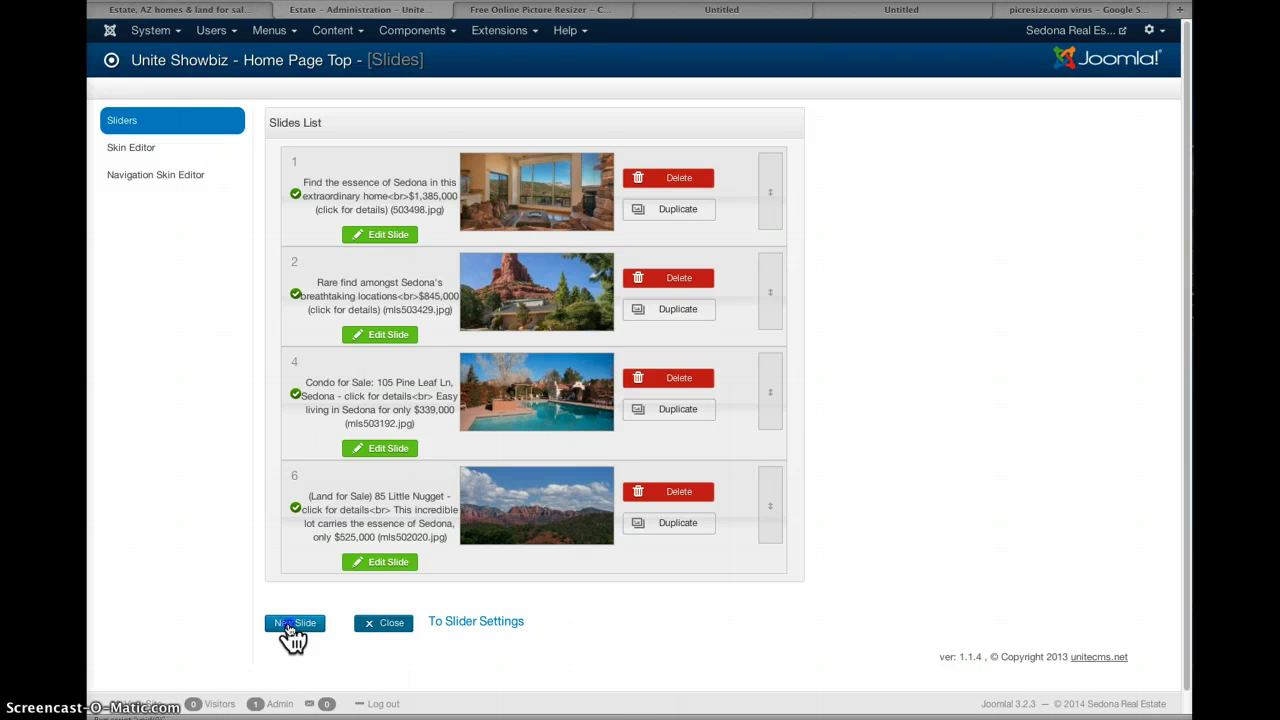
{"action": "left_click", "coordinate": [290, 626]}
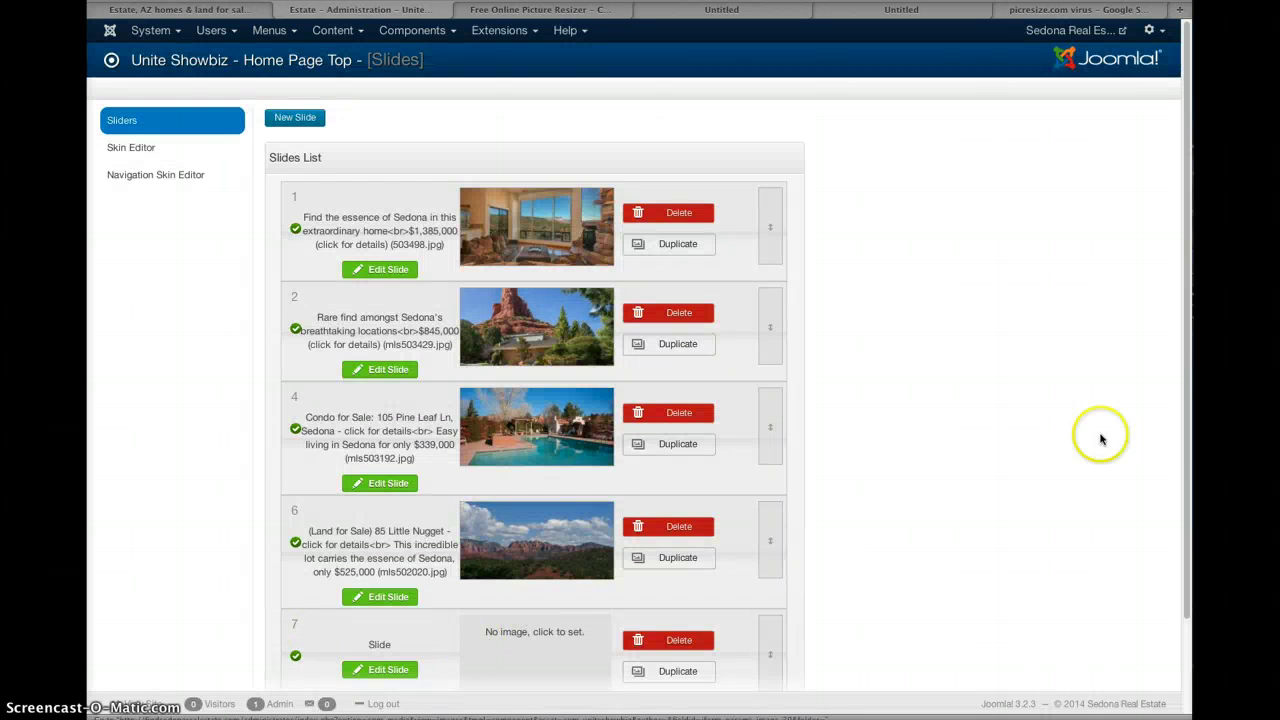
{"action": "left_click_drag", "start_coordinate": [1186, 223], "coordinate": [1178, 348]}
{"action": "left_click", "coordinate": [528, 560]}
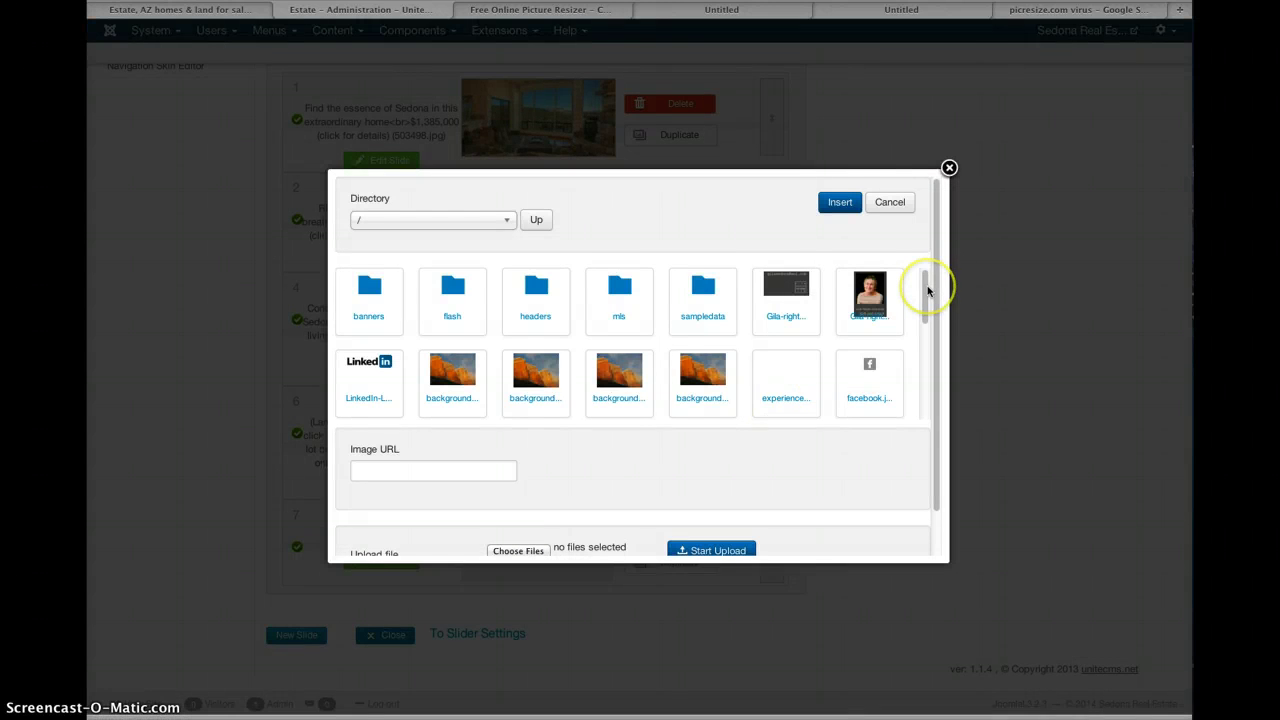
Upload rsz_1screen_shot_2014-04-07_at_40256_pm-2.png and insert it as slide 7's image.
{"action": "left_click_drag", "start_coordinate": [927, 290], "coordinate": [923, 363]}
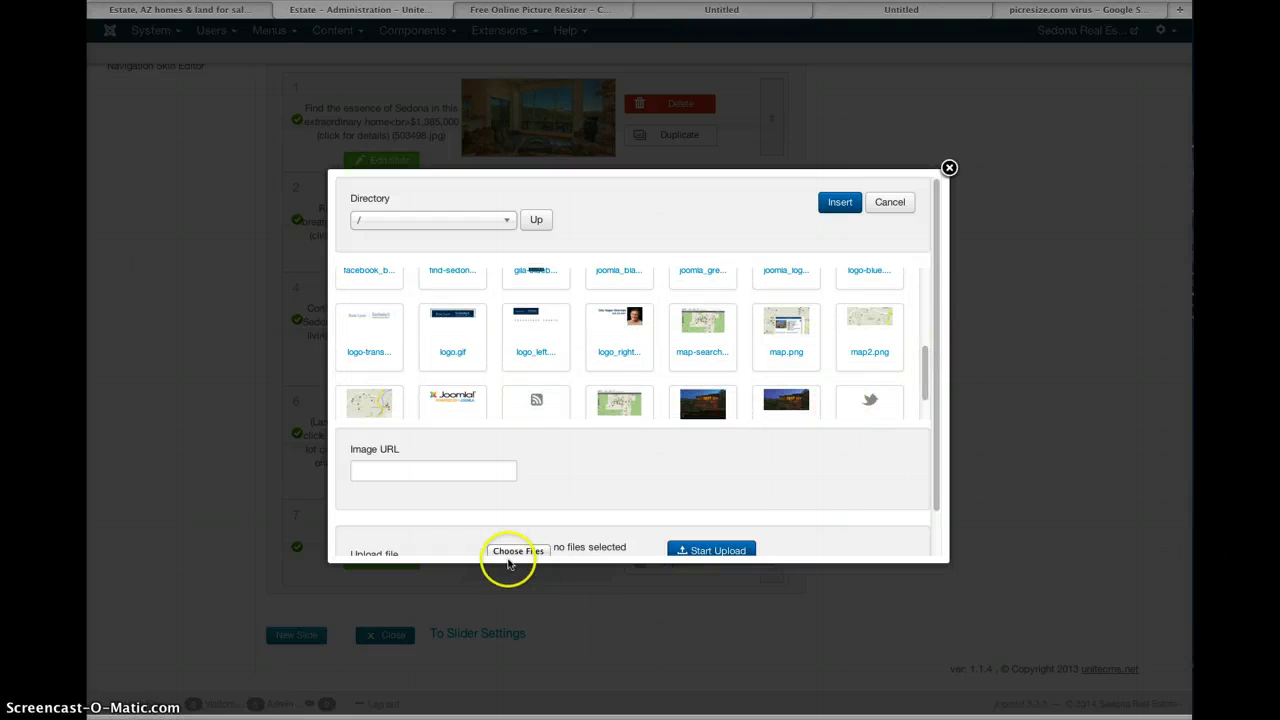
{"action": "scroll", "coordinate": [934, 486], "scroll_direction": "down", "scroll_amount": 1}
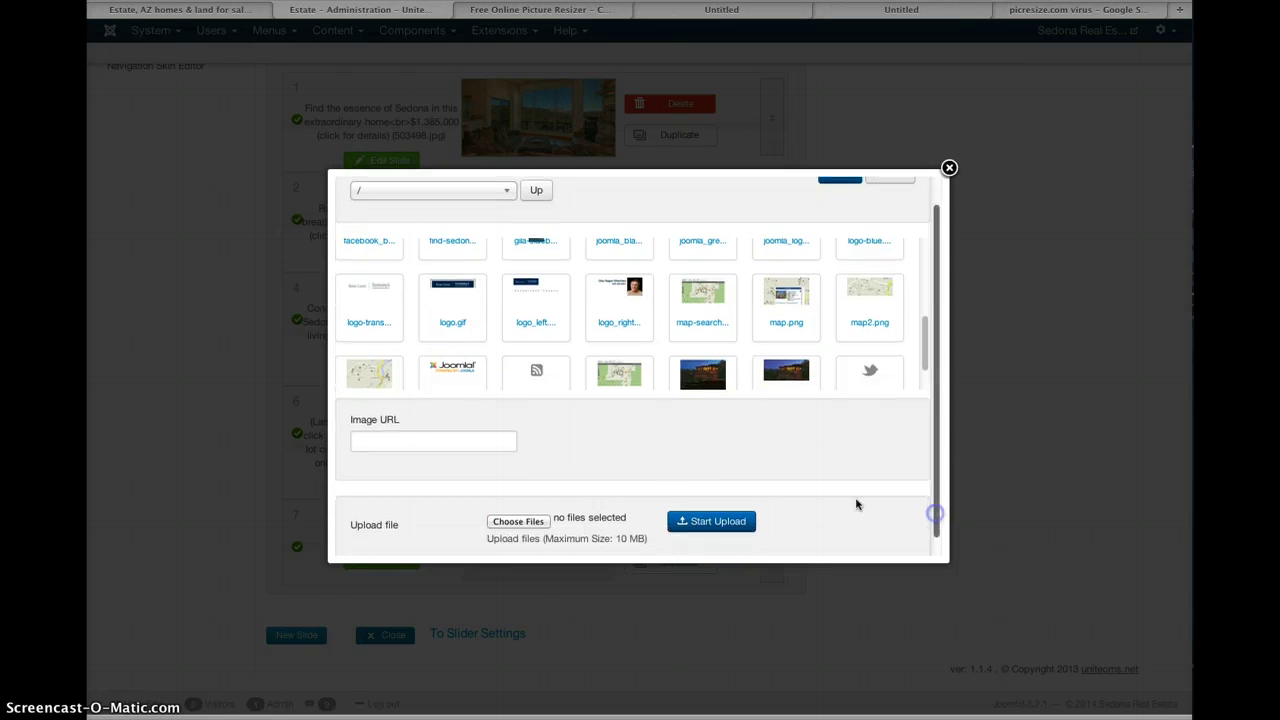
{"action": "left_click", "coordinate": [707, 530]}
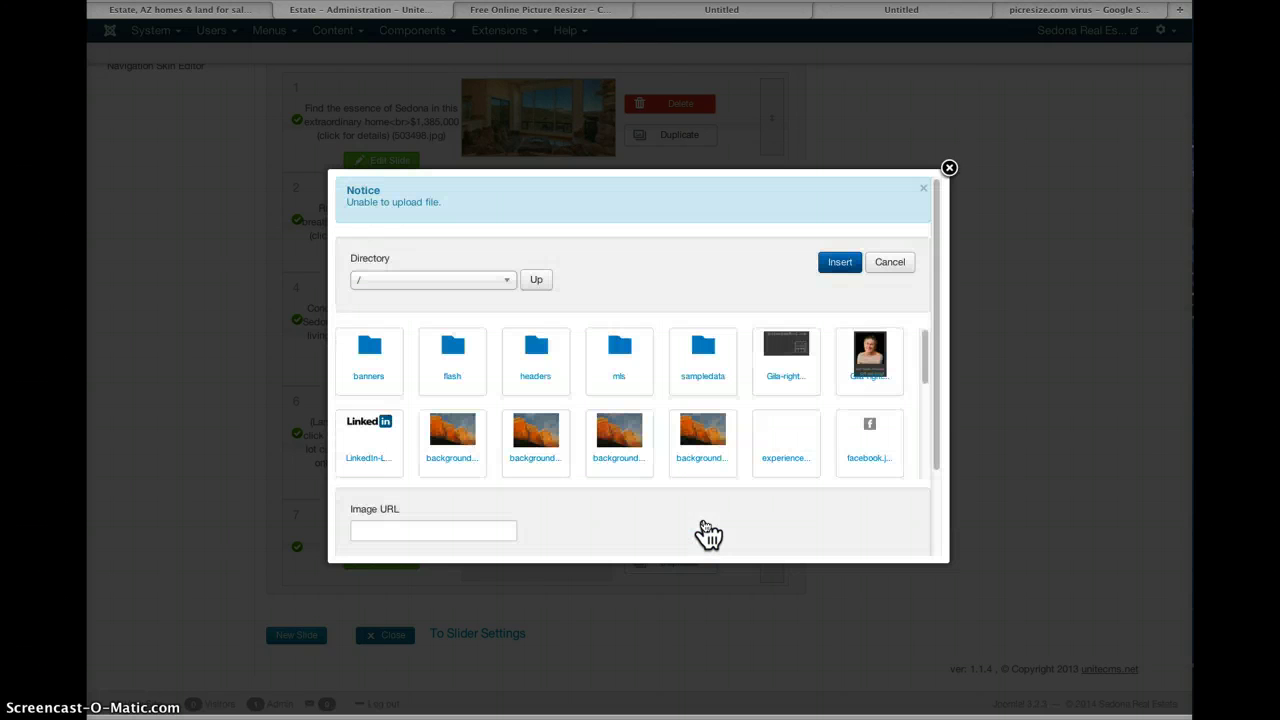
{"action": "scroll", "coordinate": [934, 423], "scroll_direction": "down", "scroll_amount": 3}
{"action": "left_click", "coordinate": [519, 503]}
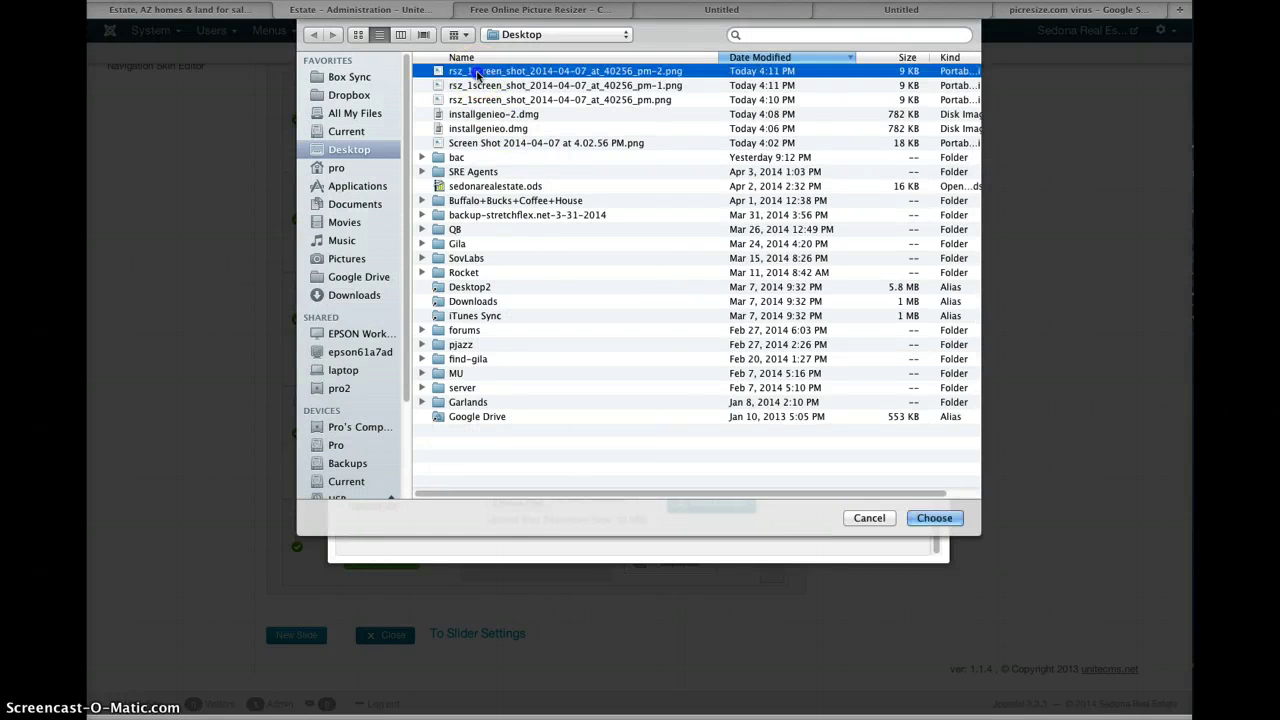
{"action": "double_click", "coordinate": [478, 71]}
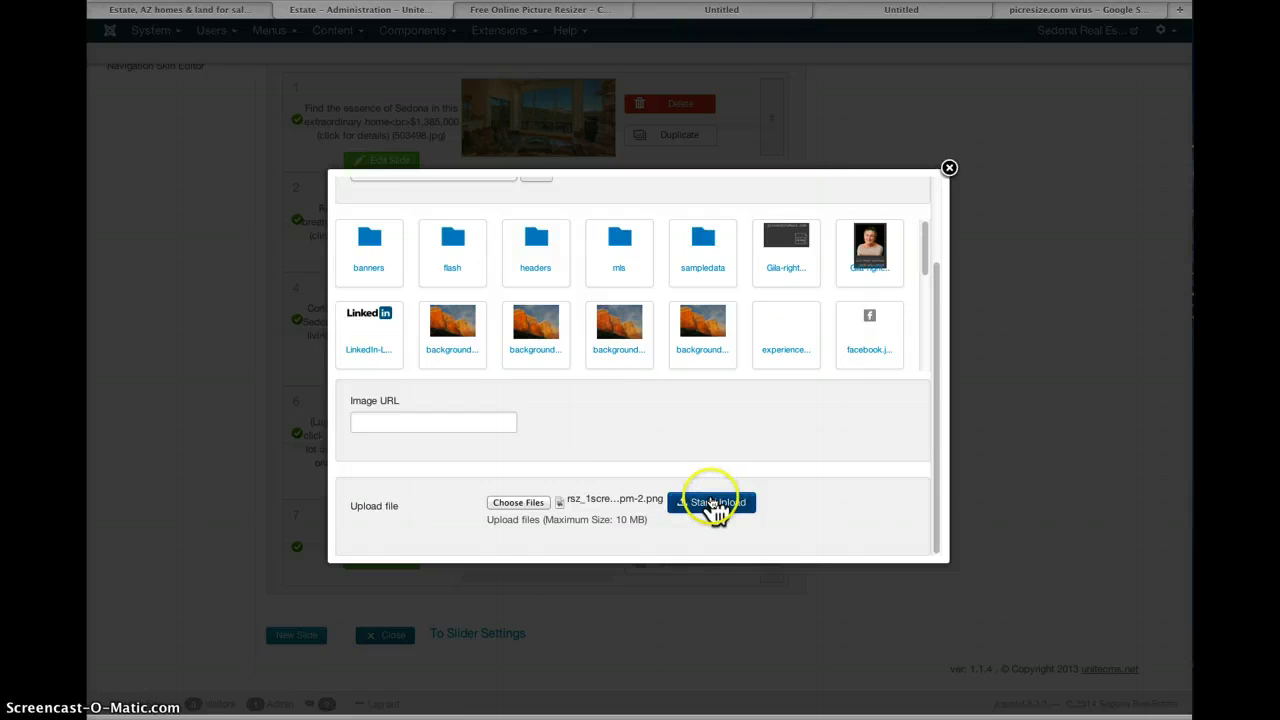
{"action": "left_click", "coordinate": [712, 503]}
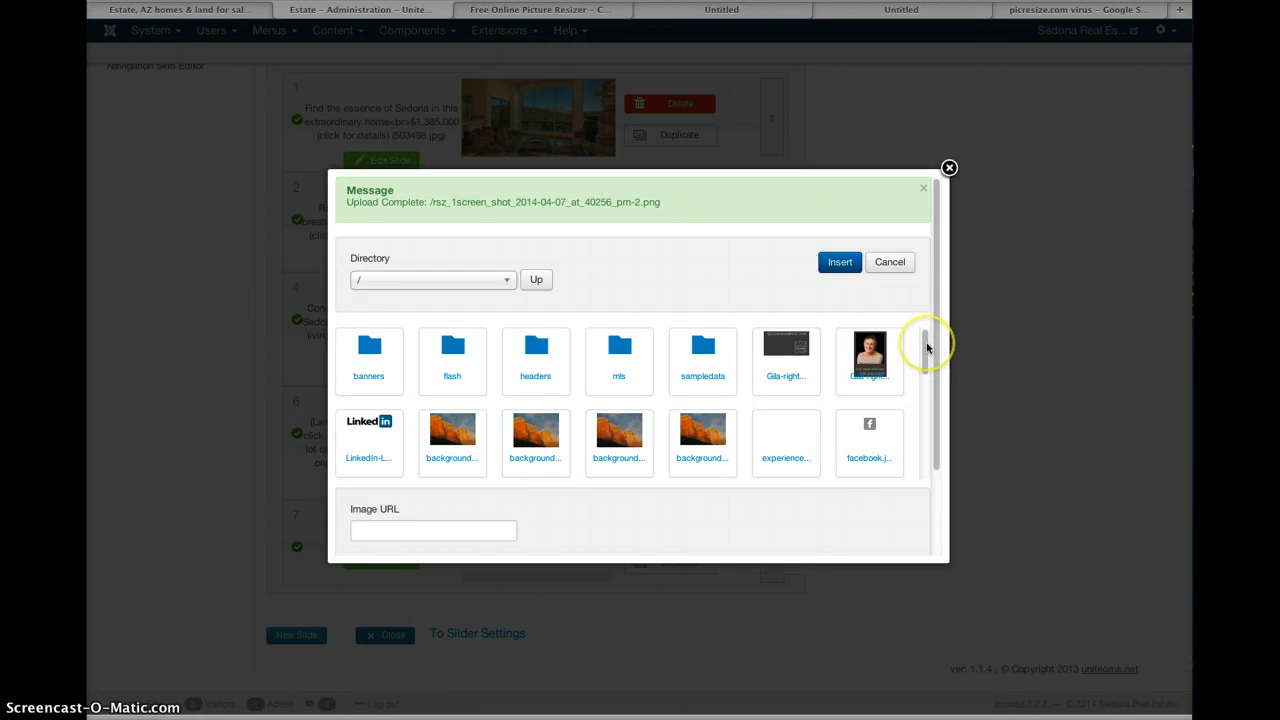
{"action": "left_click_drag", "start_coordinate": [926, 347], "coordinate": [926, 436]}
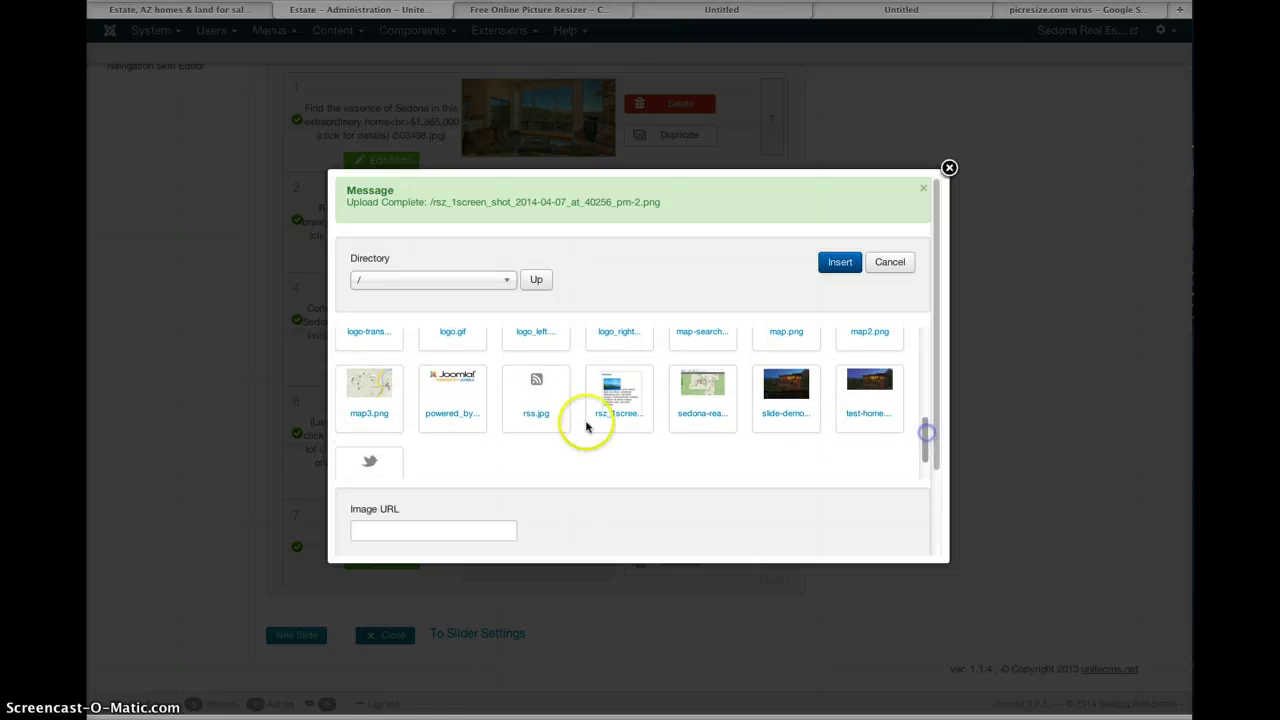
{"action": "left_click", "coordinate": [623, 397]}
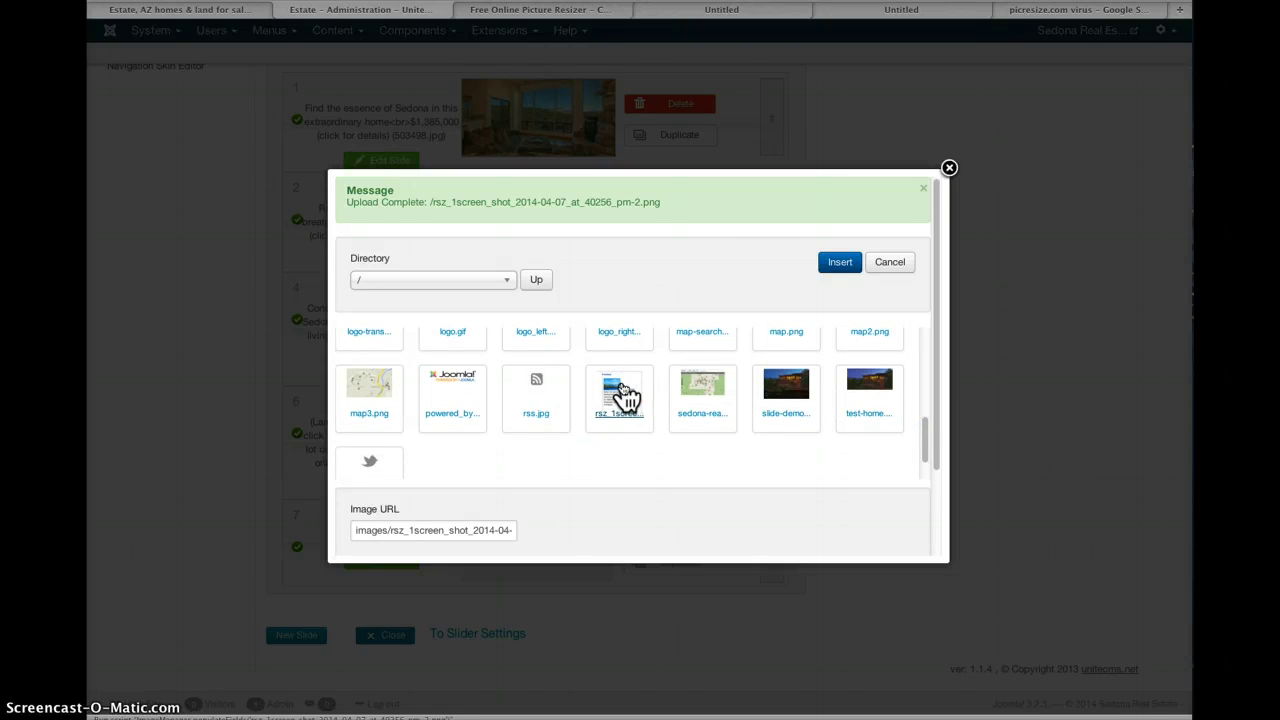
{"action": "left_click", "coordinate": [838, 266]}
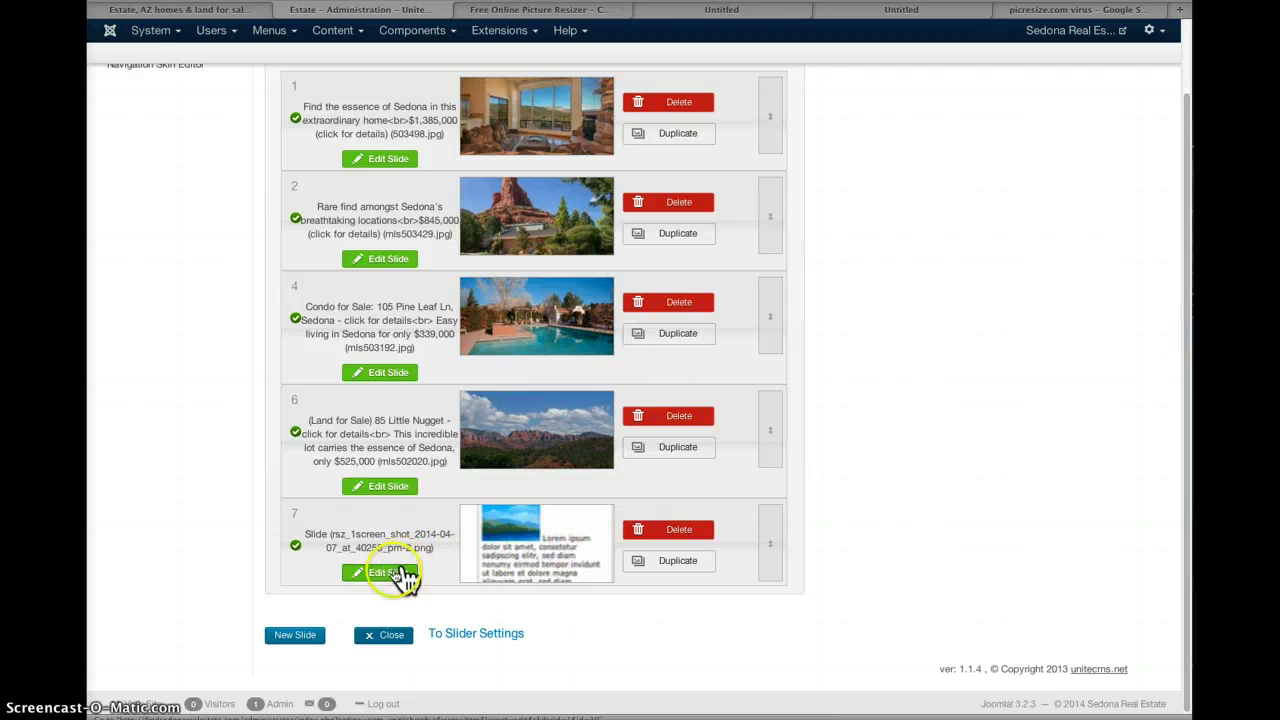
Retitle slide 7 as 'Test <br> Second line'.
{"action": "left_click", "coordinate": [395, 574]}
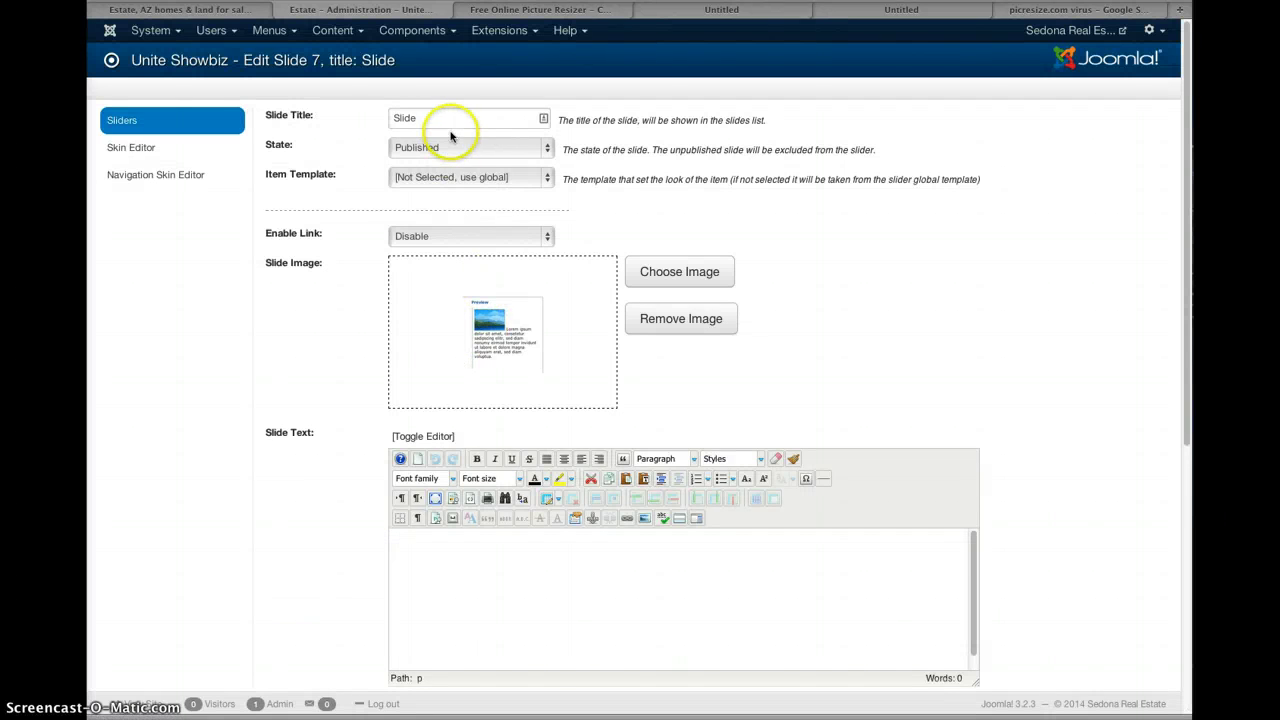
{"action": "left_click", "coordinate": [451, 117]}
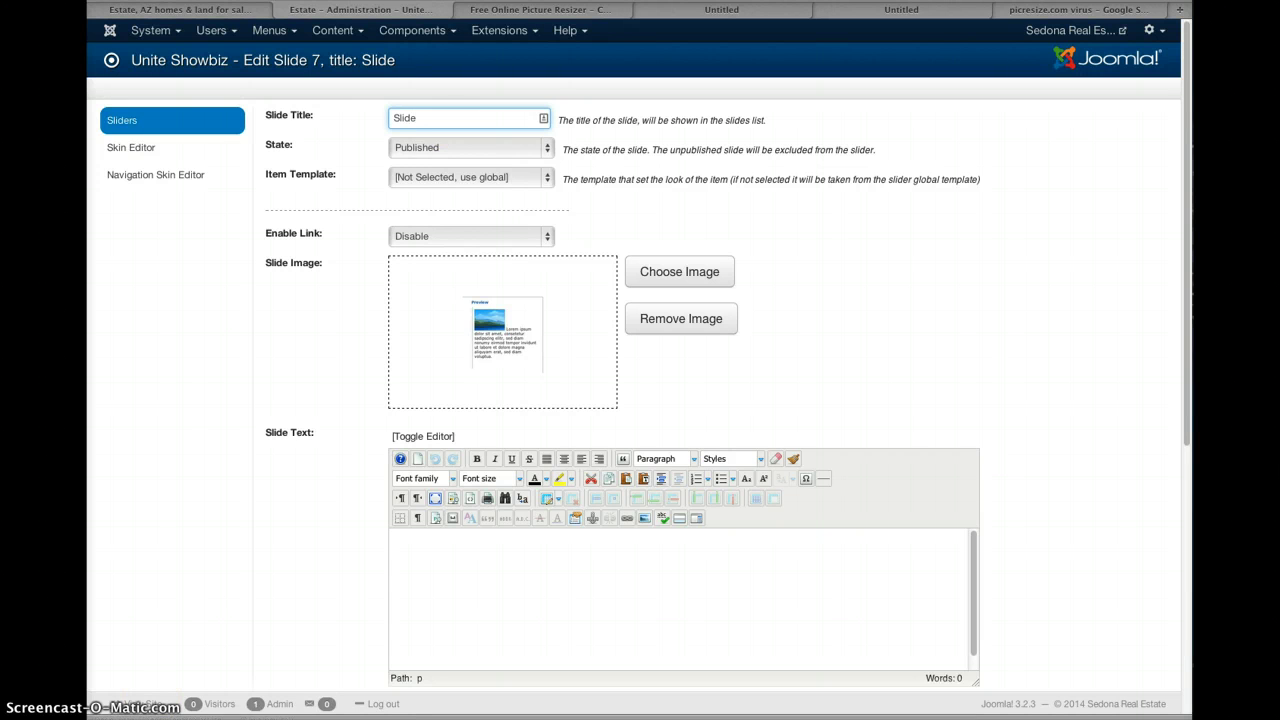
{"action": "double_click", "coordinate": [431, 118]}
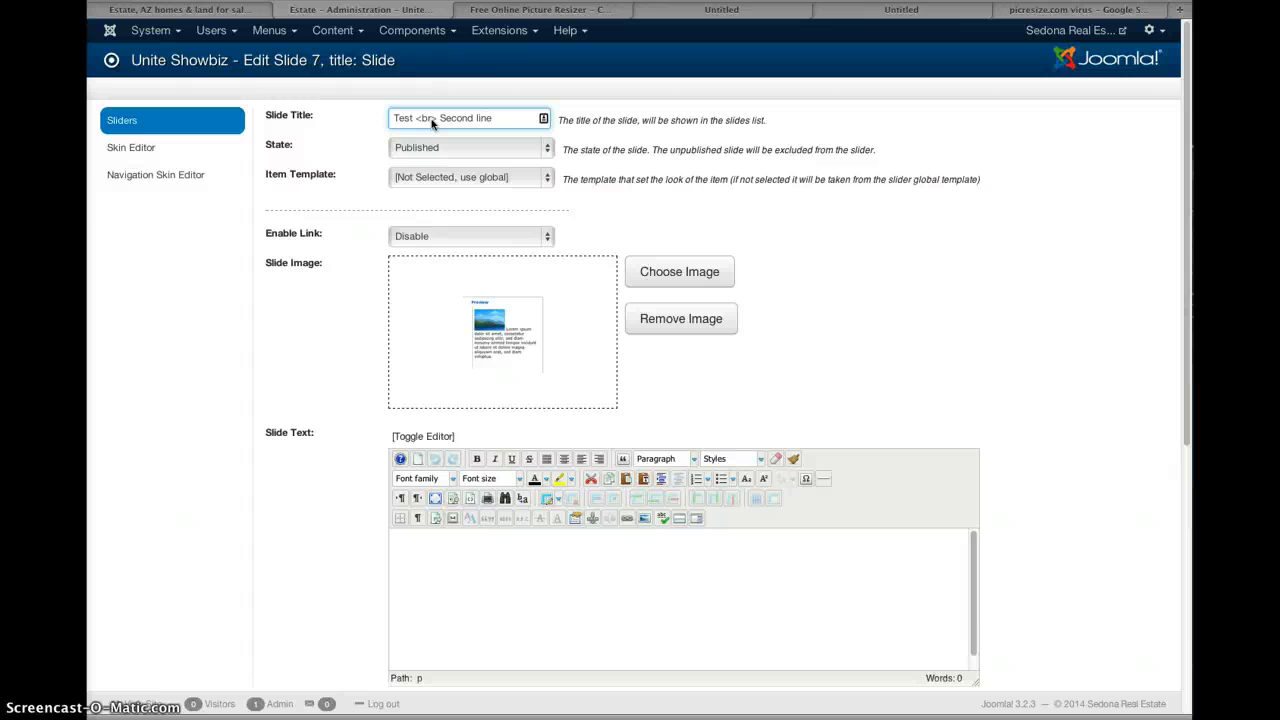
{"action": "left_click", "coordinate": [1185, 127]}
{"action": "left_click_drag", "start_coordinate": [1185, 127], "coordinate": [1193, 439]}
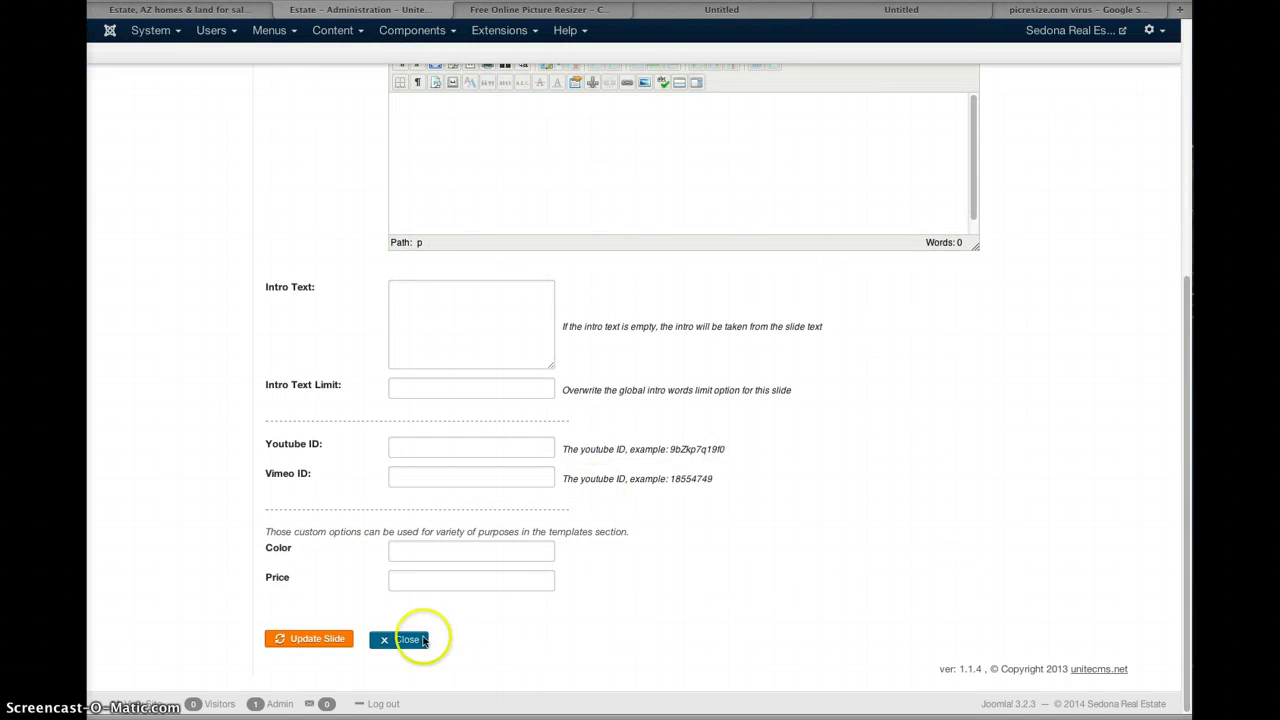
{"action": "left_click_drag", "start_coordinate": [1171, 306], "coordinate": [1176, 40]}
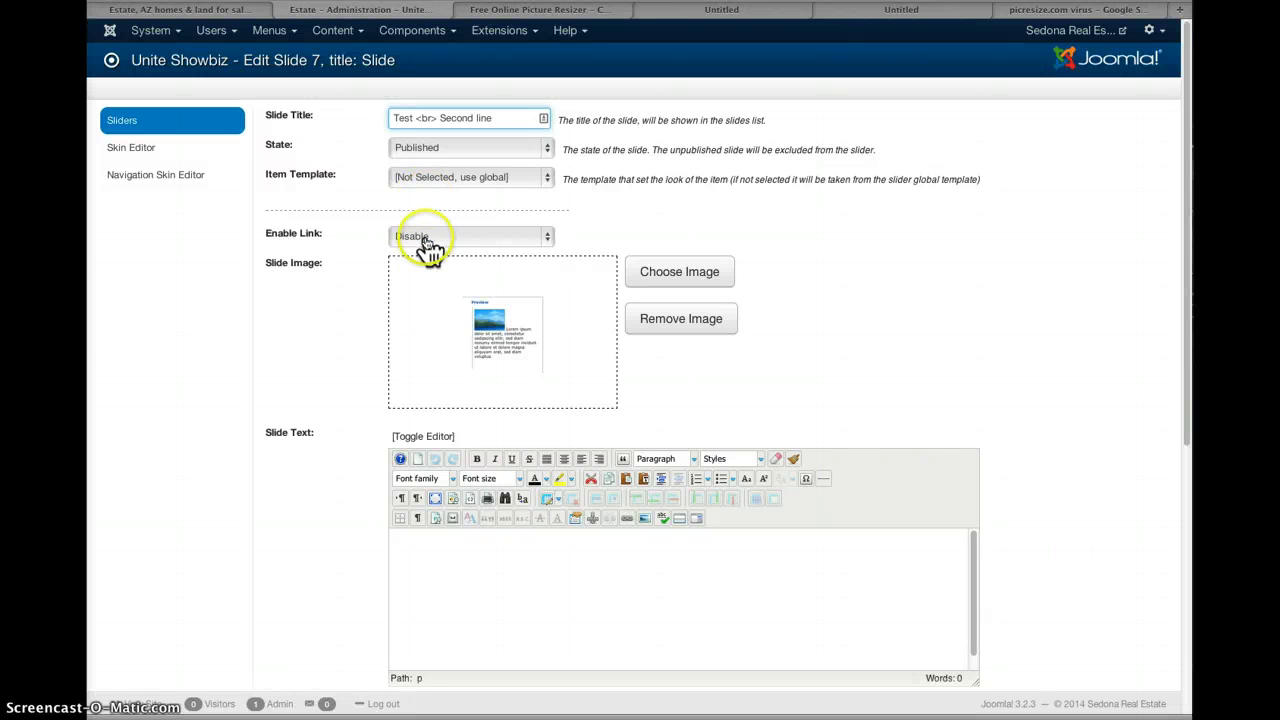
Enable the link for slide 7, leaving the Slide Link field ready for input.
{"action": "left_click", "coordinate": [422, 237]}
{"action": "left_click", "coordinate": [425, 224]}
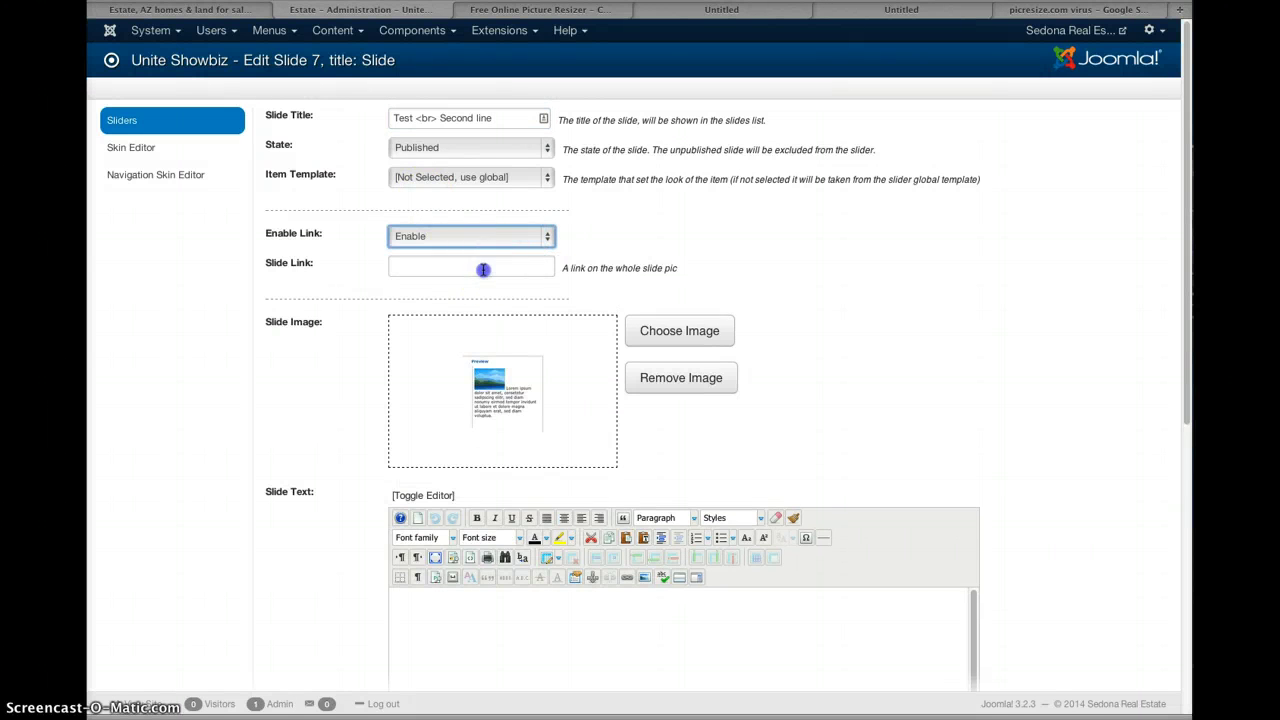
{"action": "left_click", "coordinate": [483, 268]}
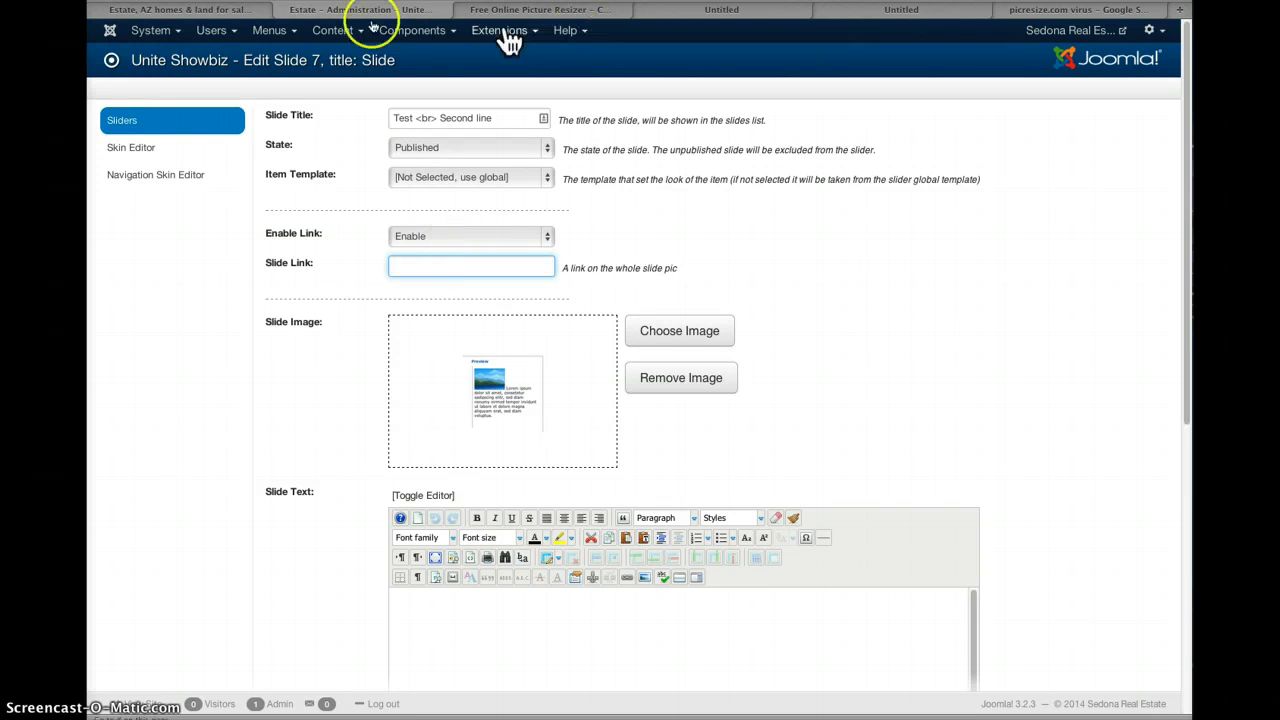
Open the $339,000 condo listing from the live site's slideshow and select its URL.
{"action": "left_click", "coordinate": [183, 10]}
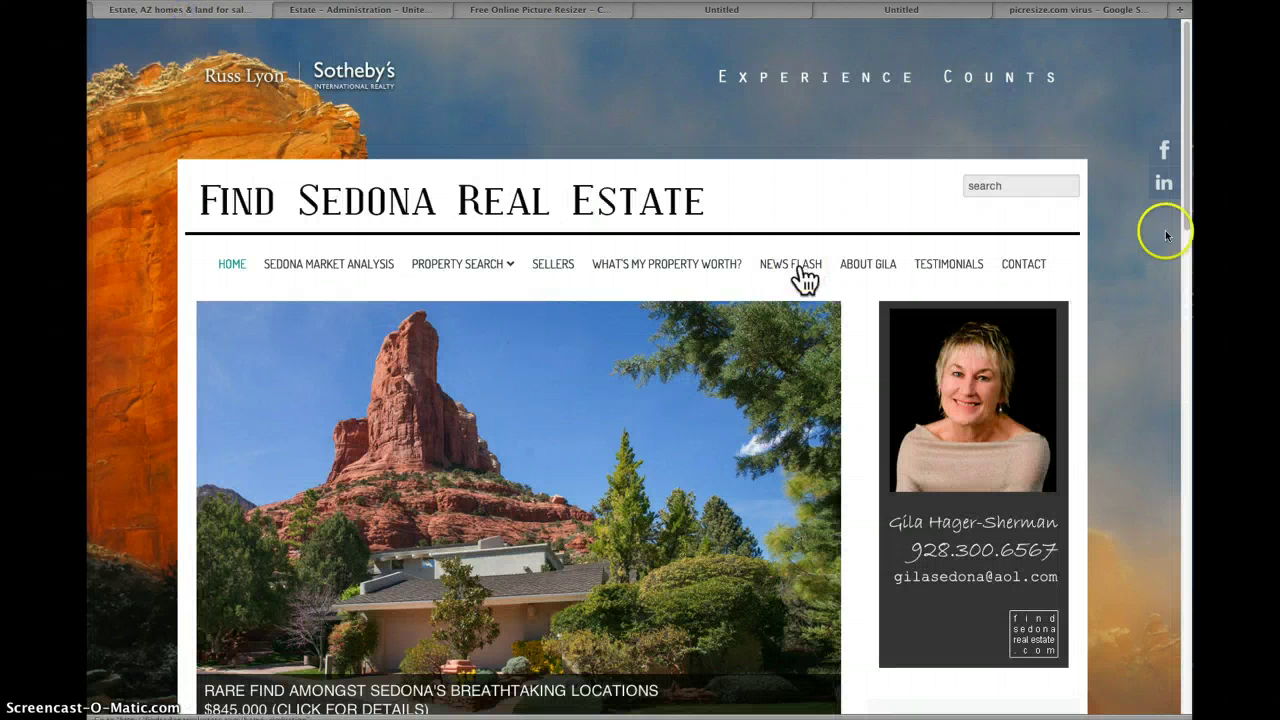
{"action": "left_click_drag", "start_coordinate": [1180, 134], "coordinate": [1182, 275]}
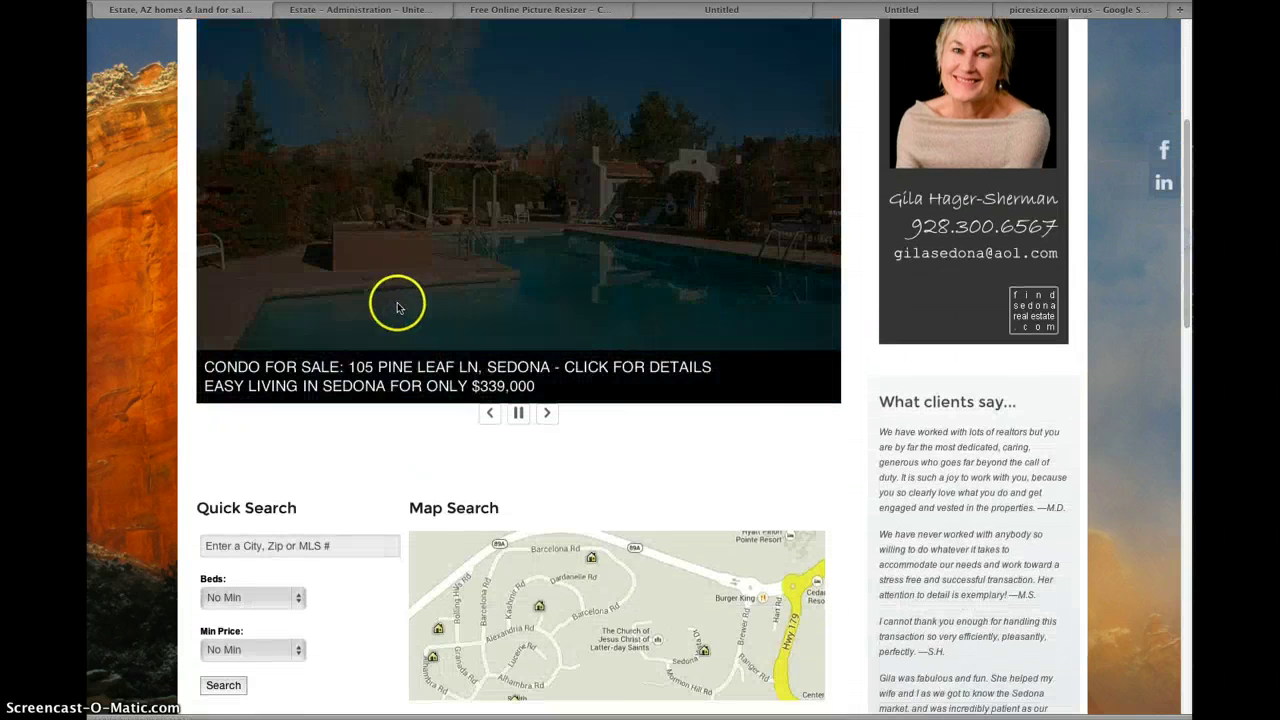
{"action": "left_click", "coordinate": [391, 386]}
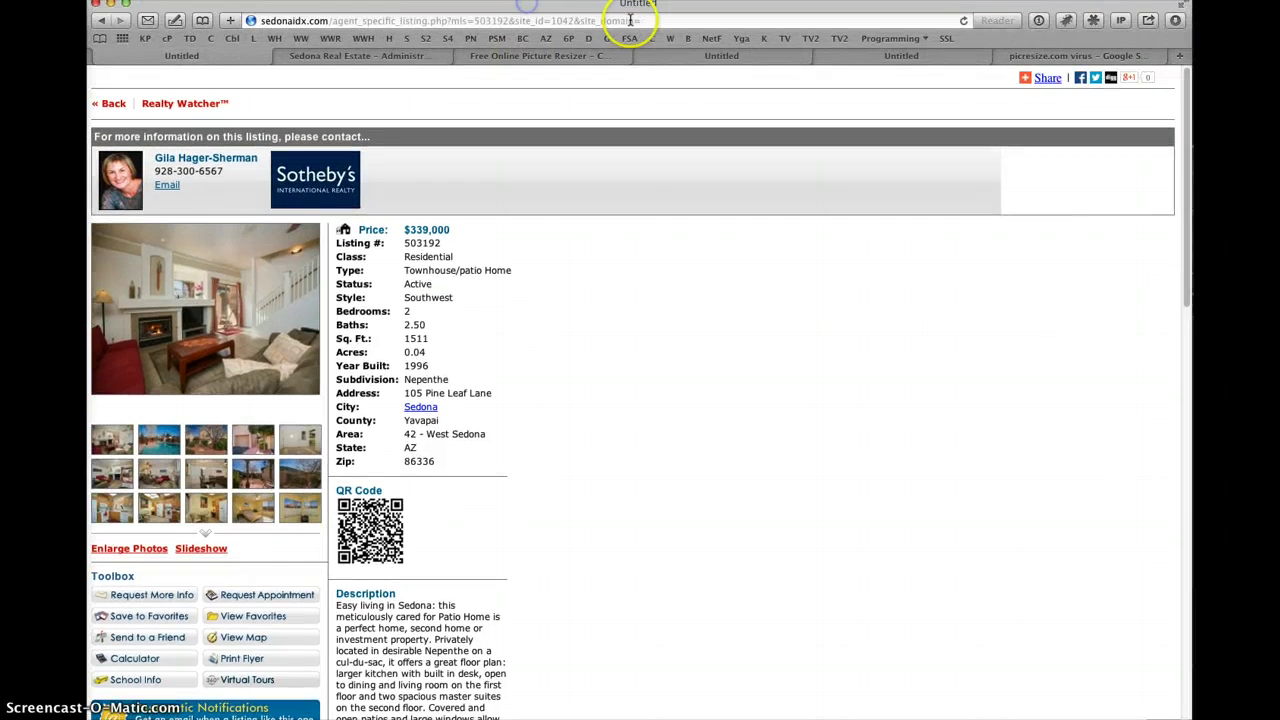
{"action": "left_click", "coordinate": [630, 20]}
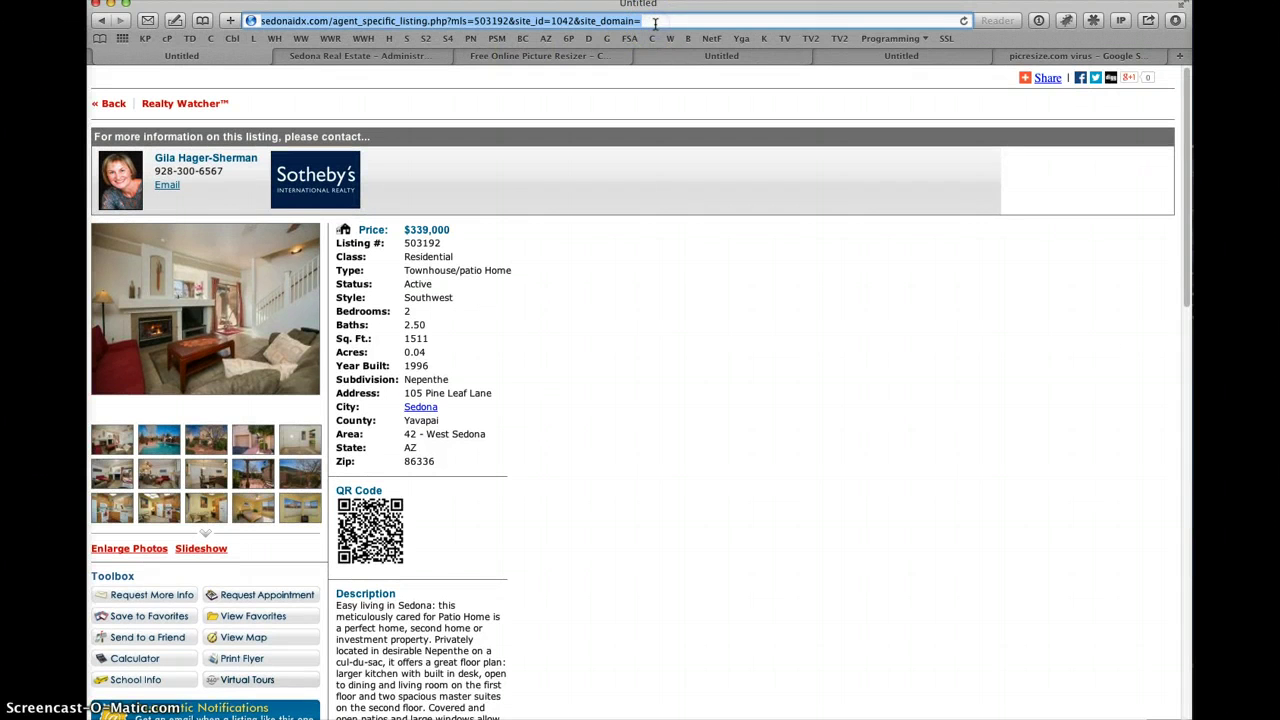
{"action": "left_click", "coordinate": [500, 20]}
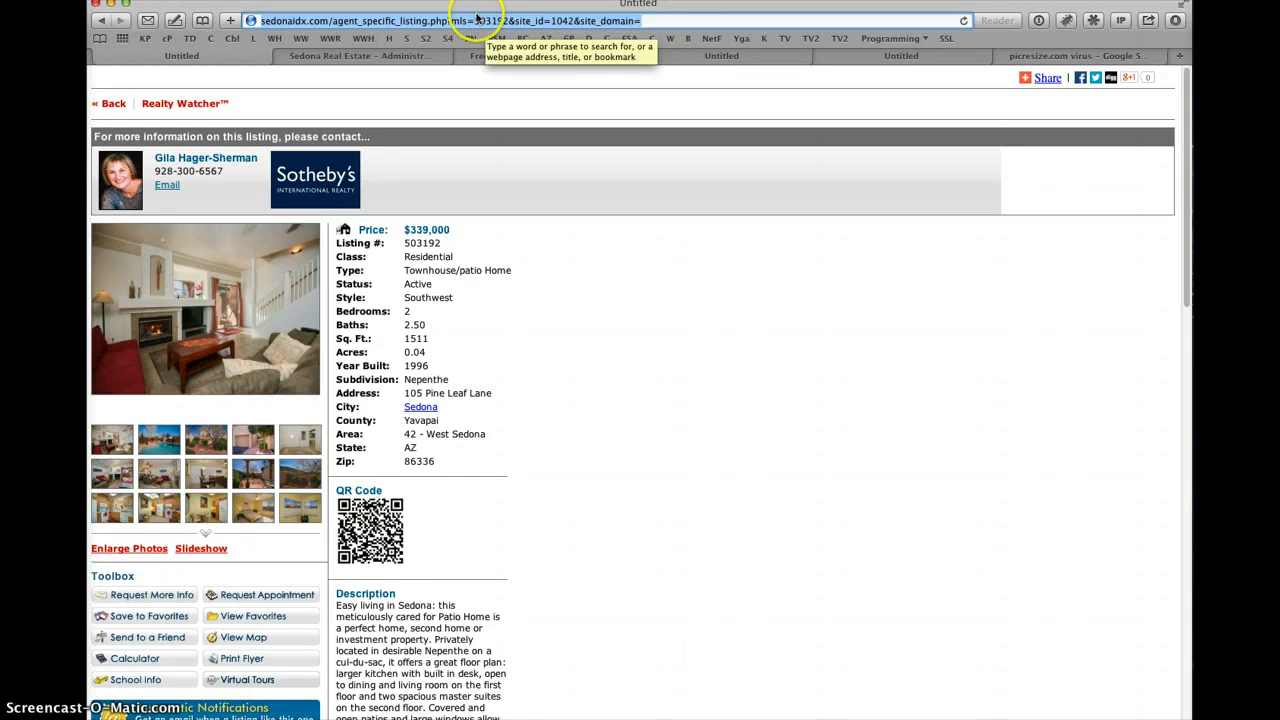
{"action": "left_click", "coordinate": [440, 14]}
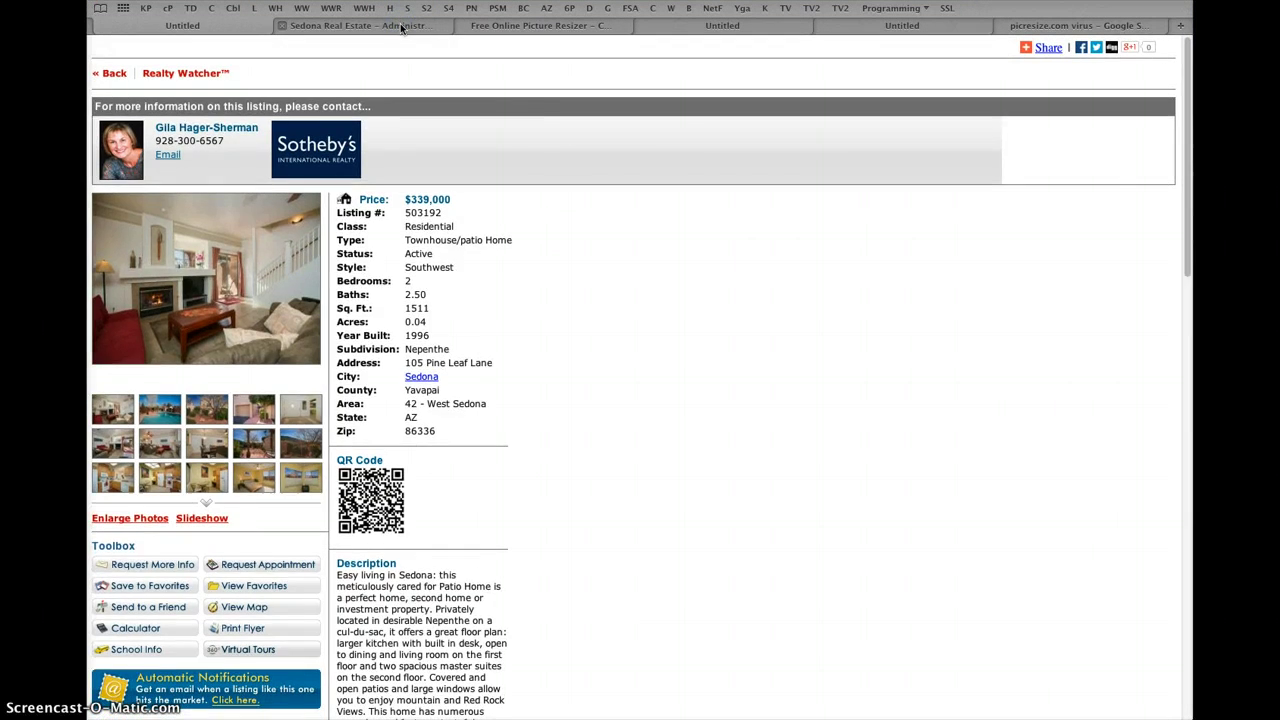
Paste the condo listing URL (MLS 503192) as slide 7's link and update the slide.
{"action": "left_click", "coordinate": [400, 26]}
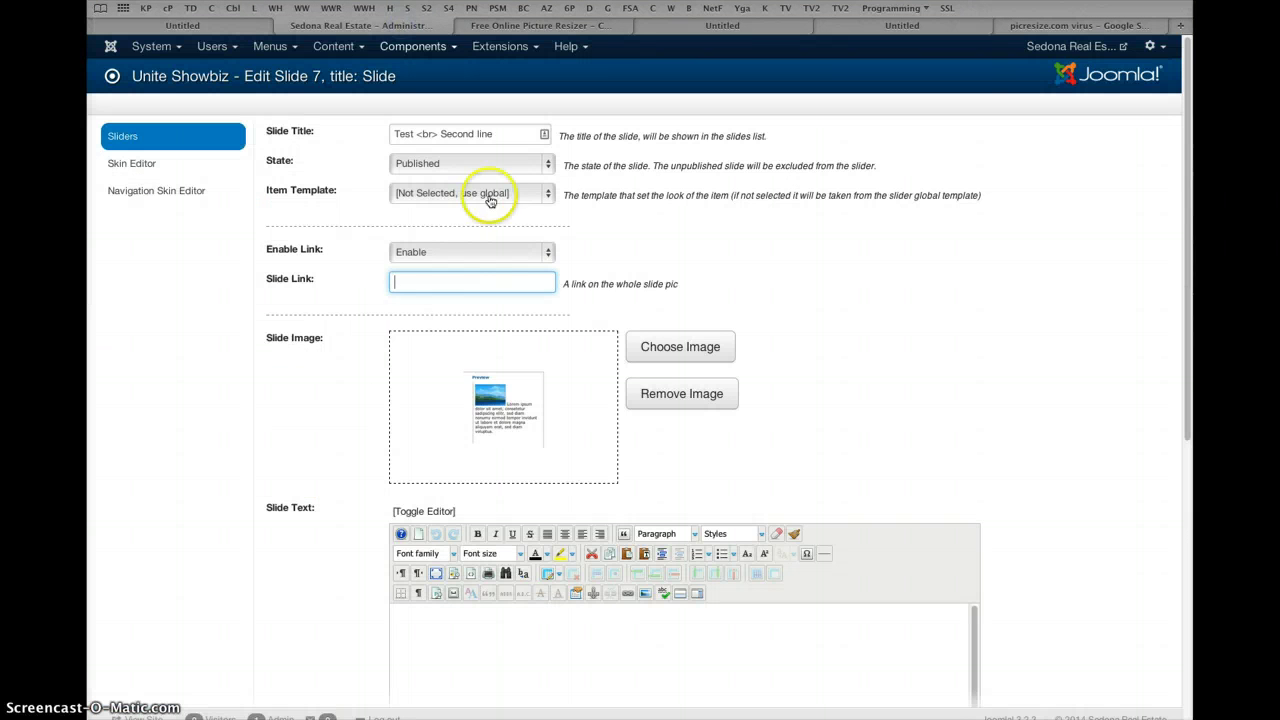
{"action": "left_click", "coordinate": [409, 280]}
{"action": "key", "text": "super+v"}
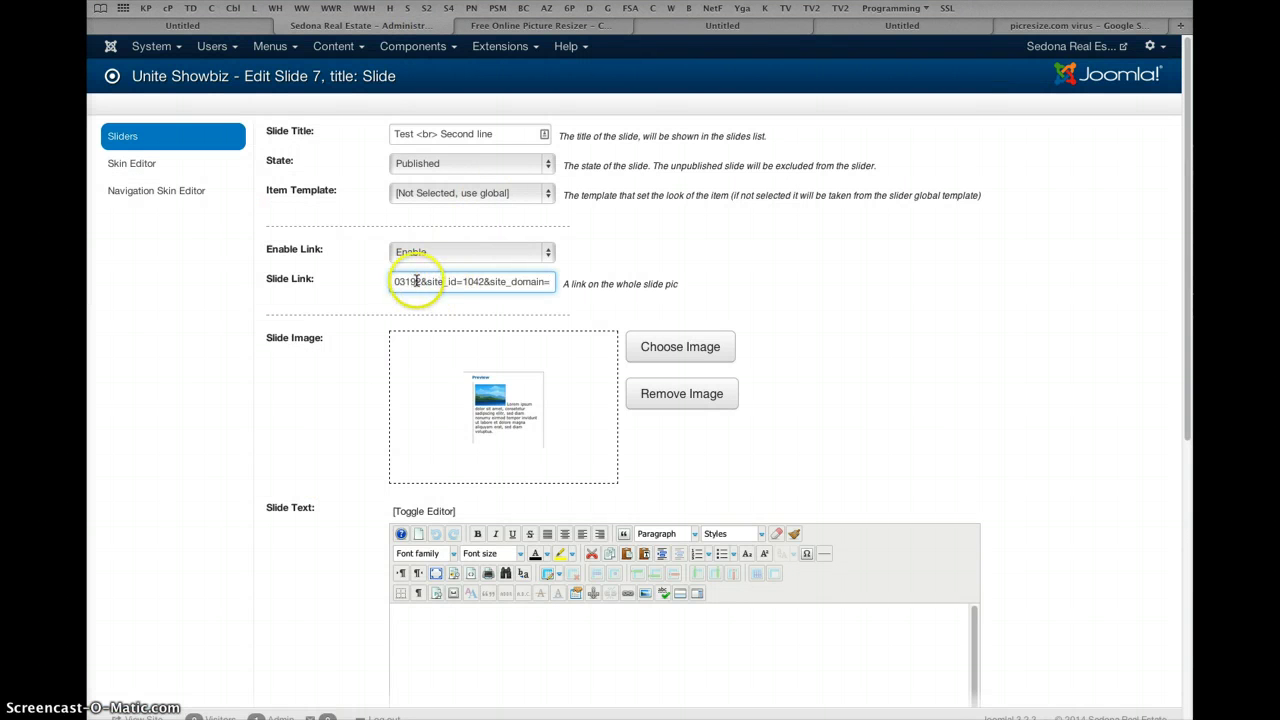
{"action": "left_click", "coordinate": [408, 281]}
{"action": "left_click", "coordinate": [408, 283]}
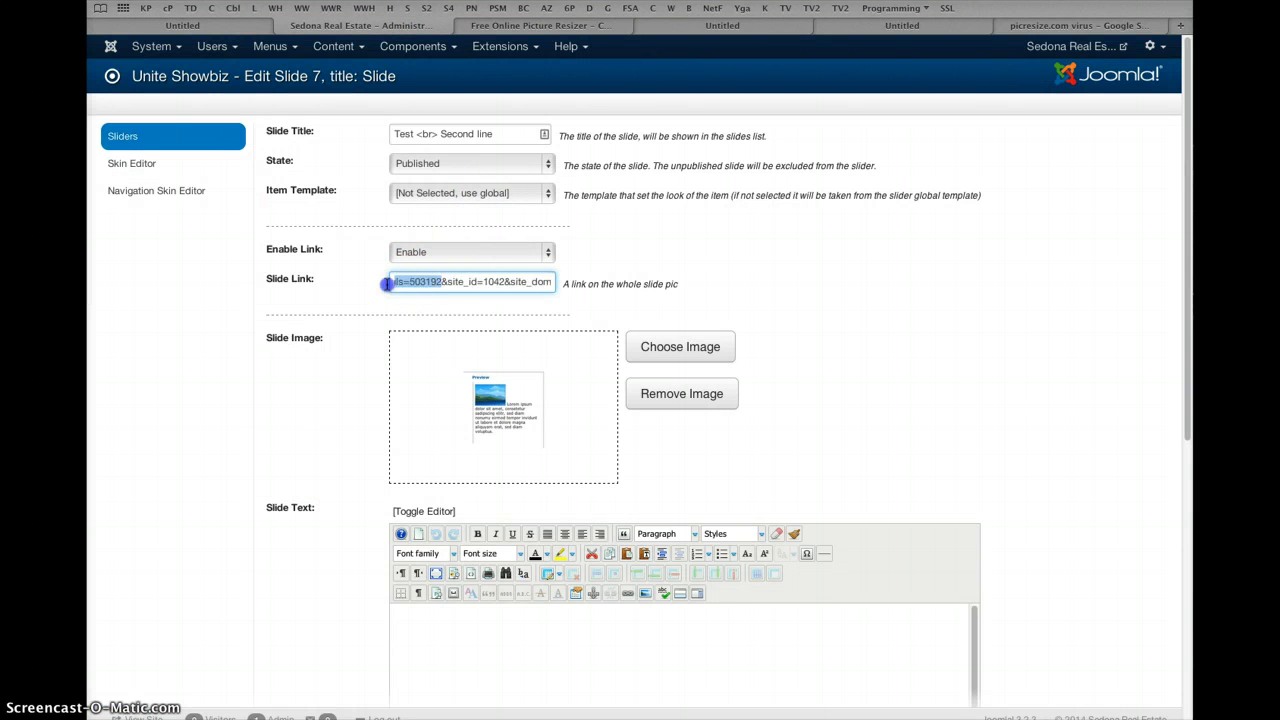
{"action": "left_click_drag", "start_coordinate": [387, 284], "coordinate": [452, 281]}
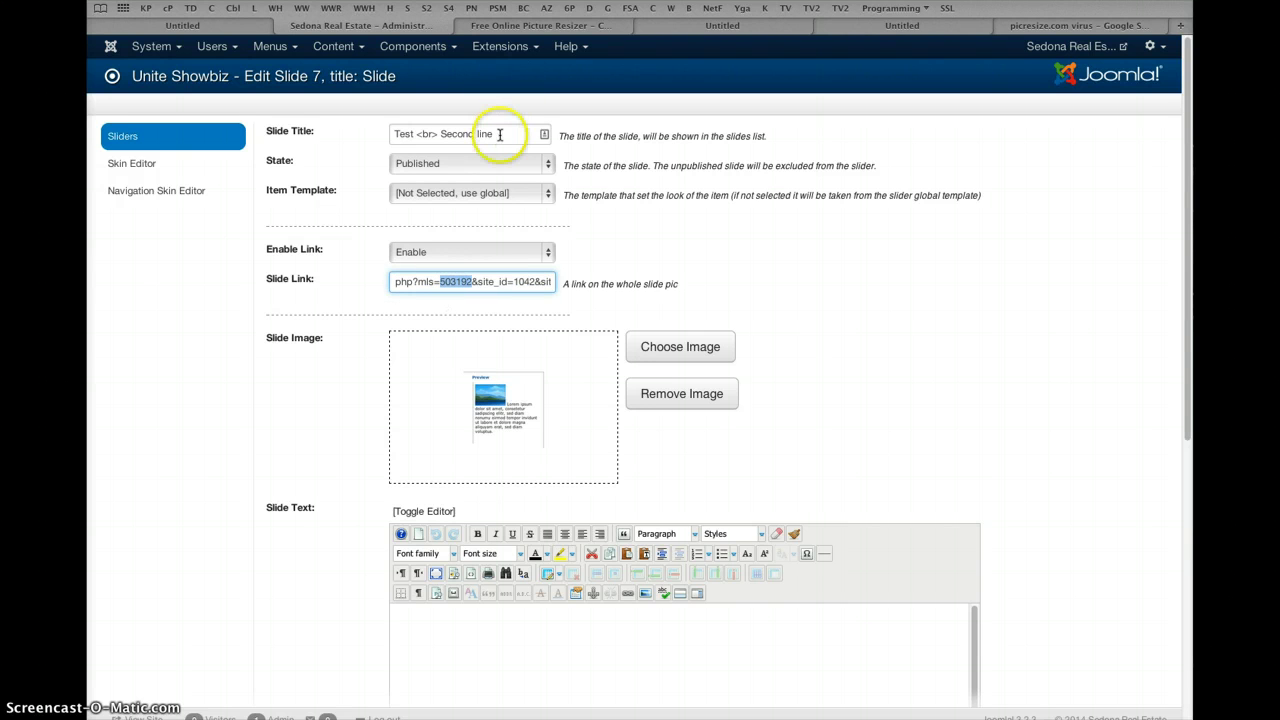
{"action": "left_click", "coordinate": [489, 282]}
{"action": "left_click", "coordinate": [1117, 268]}
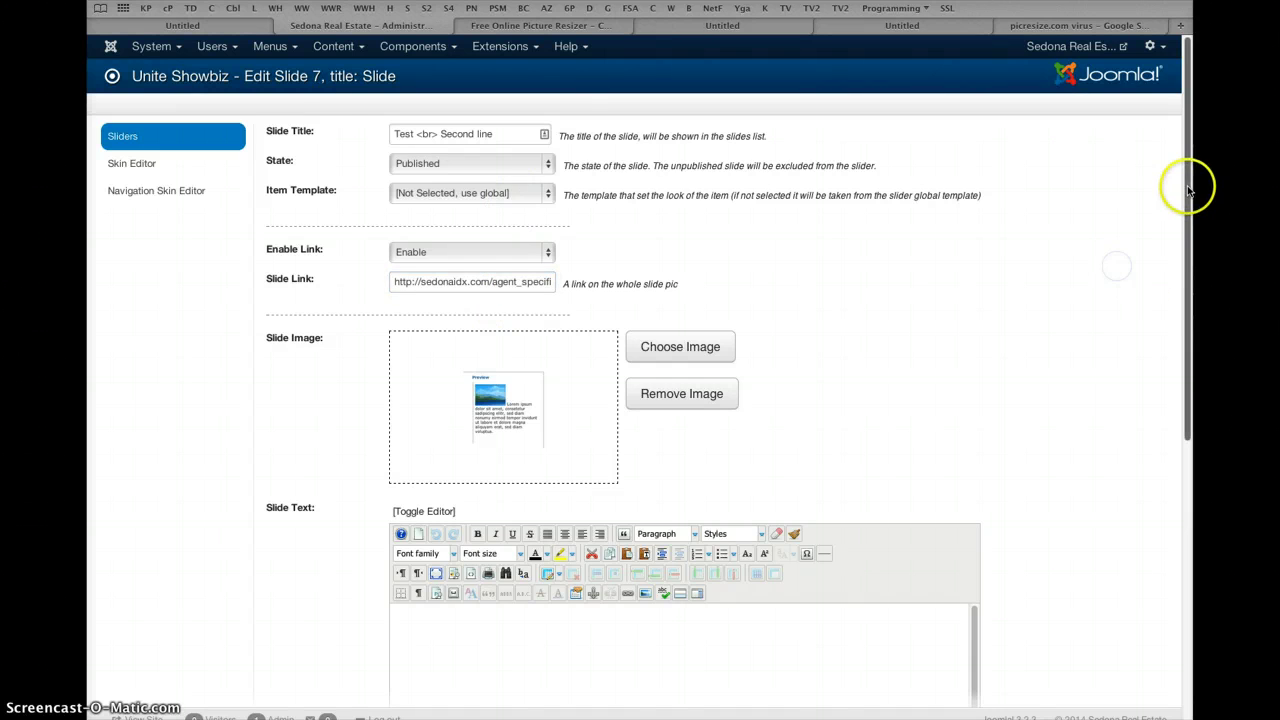
{"action": "left_click_drag", "start_coordinate": [1183, 186], "coordinate": [1173, 521]}
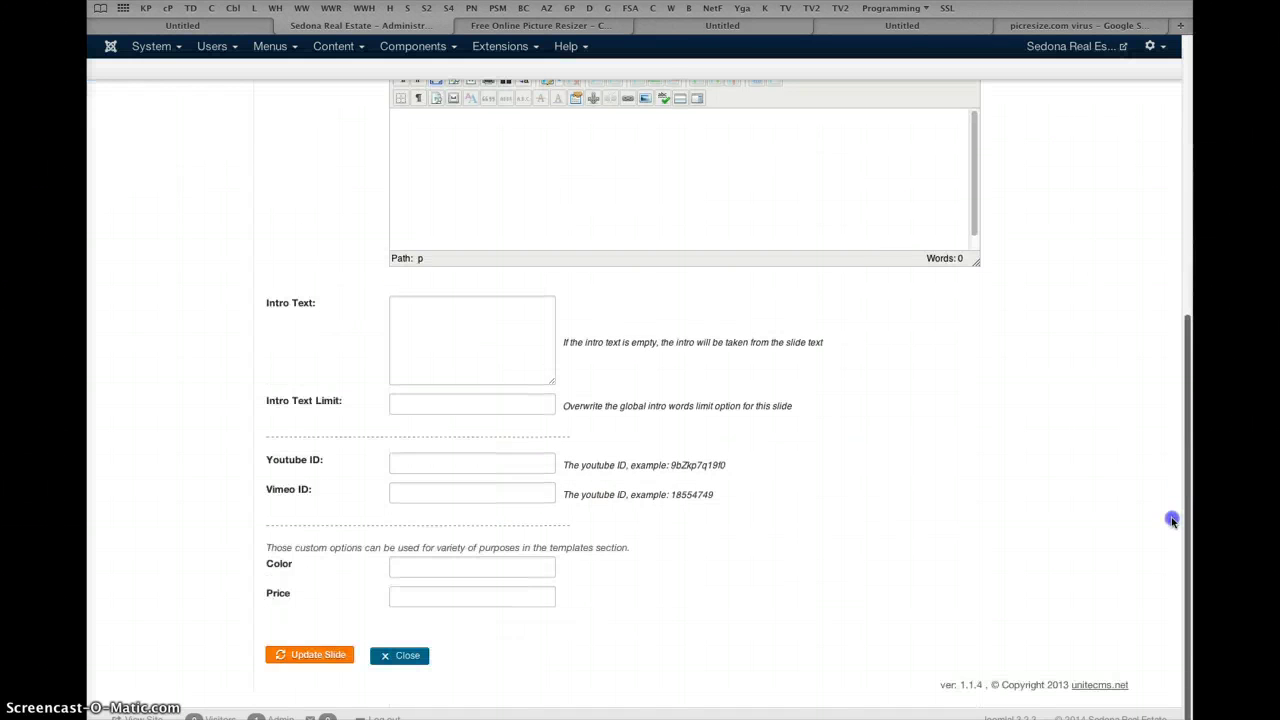
{"action": "left_click", "coordinate": [316, 658]}
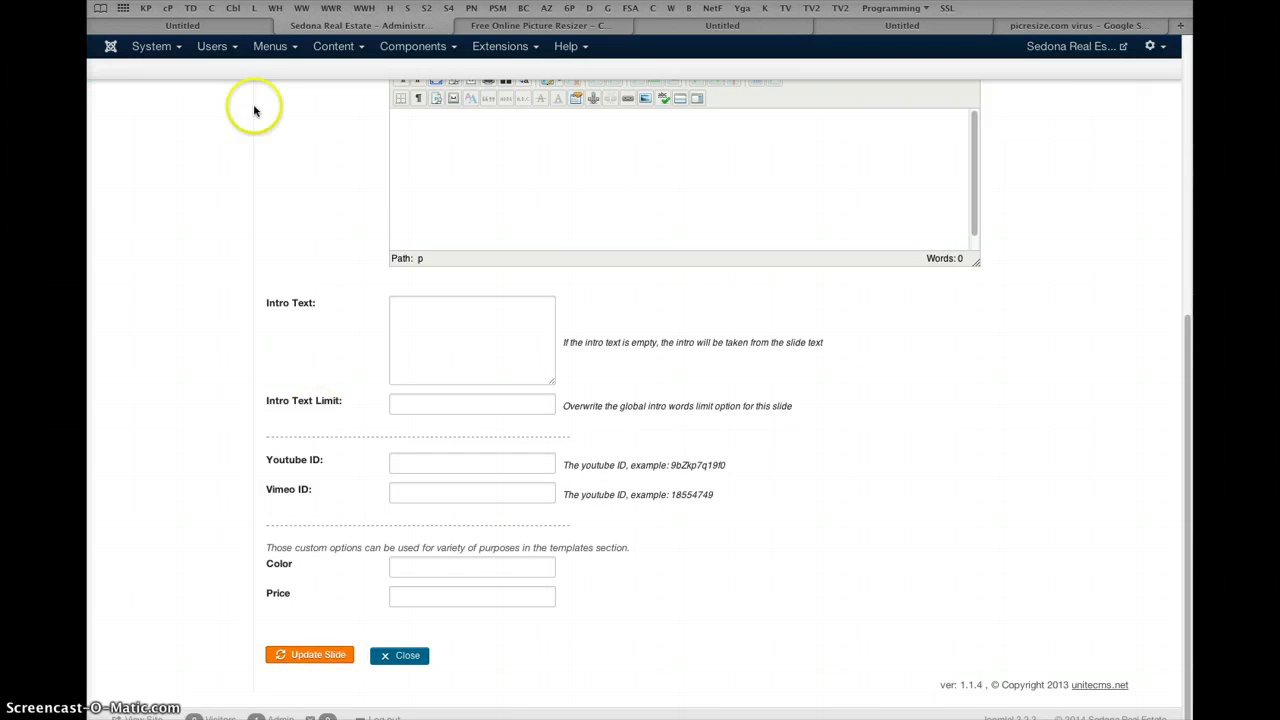
On the live homepage, advance to the Test / Second line slide and confirm it opens the condo listing.
{"action": "left_click", "coordinate": [233, 28]}
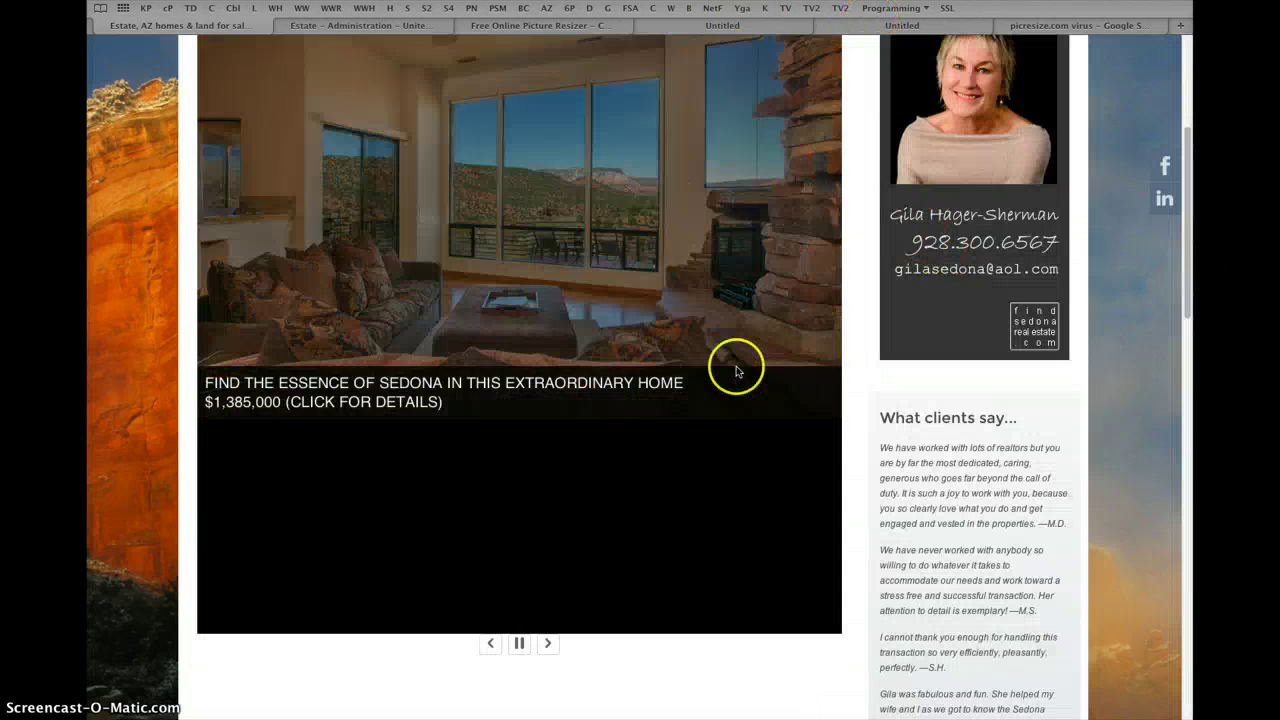
{"action": "left_click", "coordinate": [549, 645]}
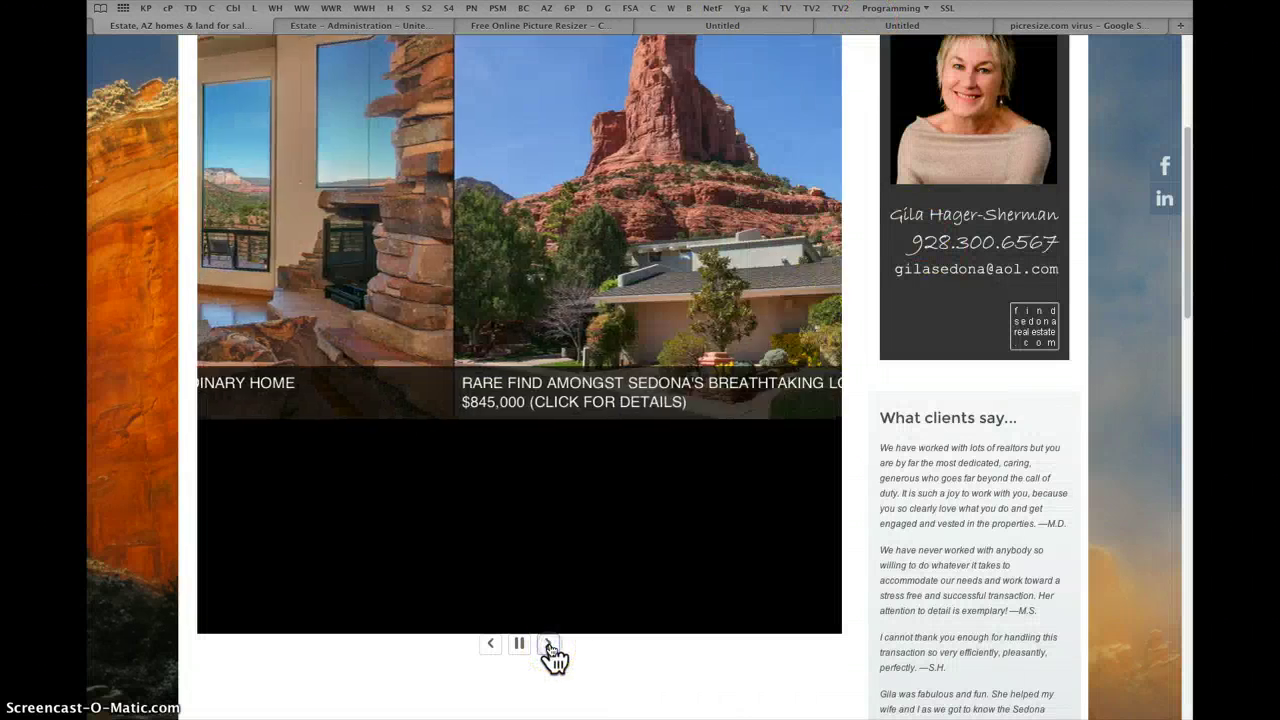
{"action": "left_click", "coordinate": [549, 645]}
{"action": "left_click", "coordinate": [549, 645]}
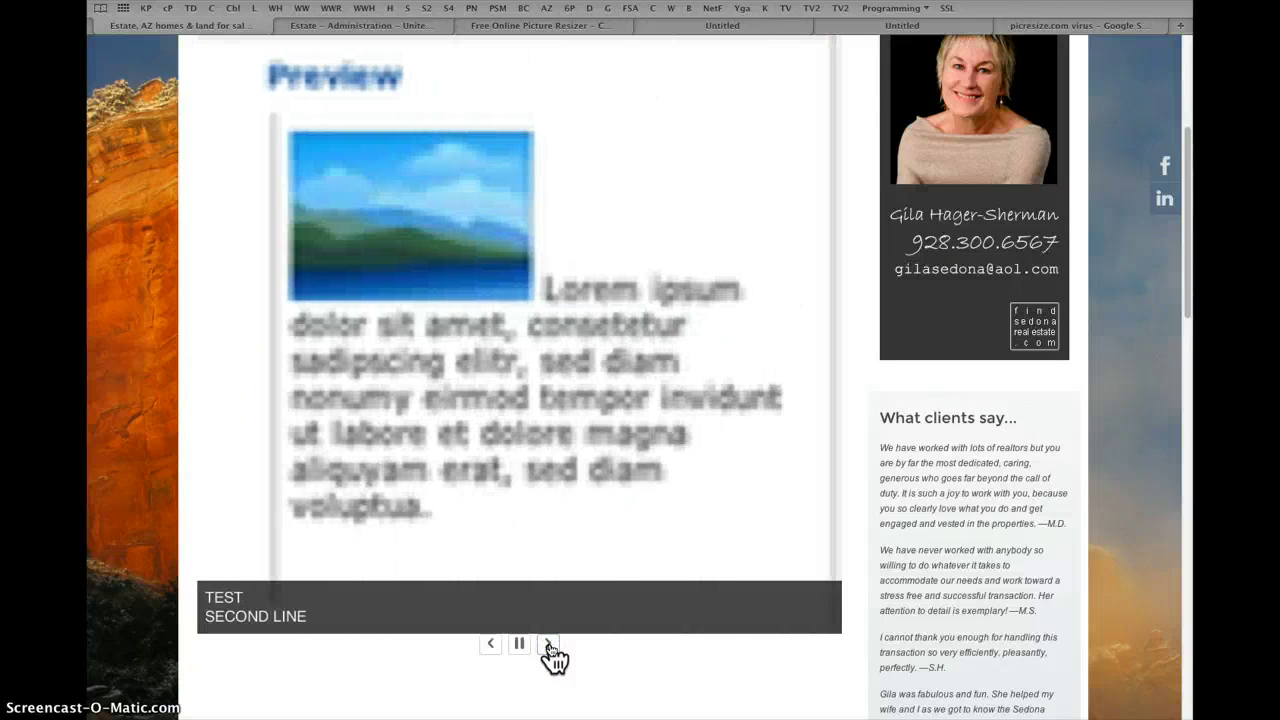
{"action": "left_click", "coordinate": [271, 621]}
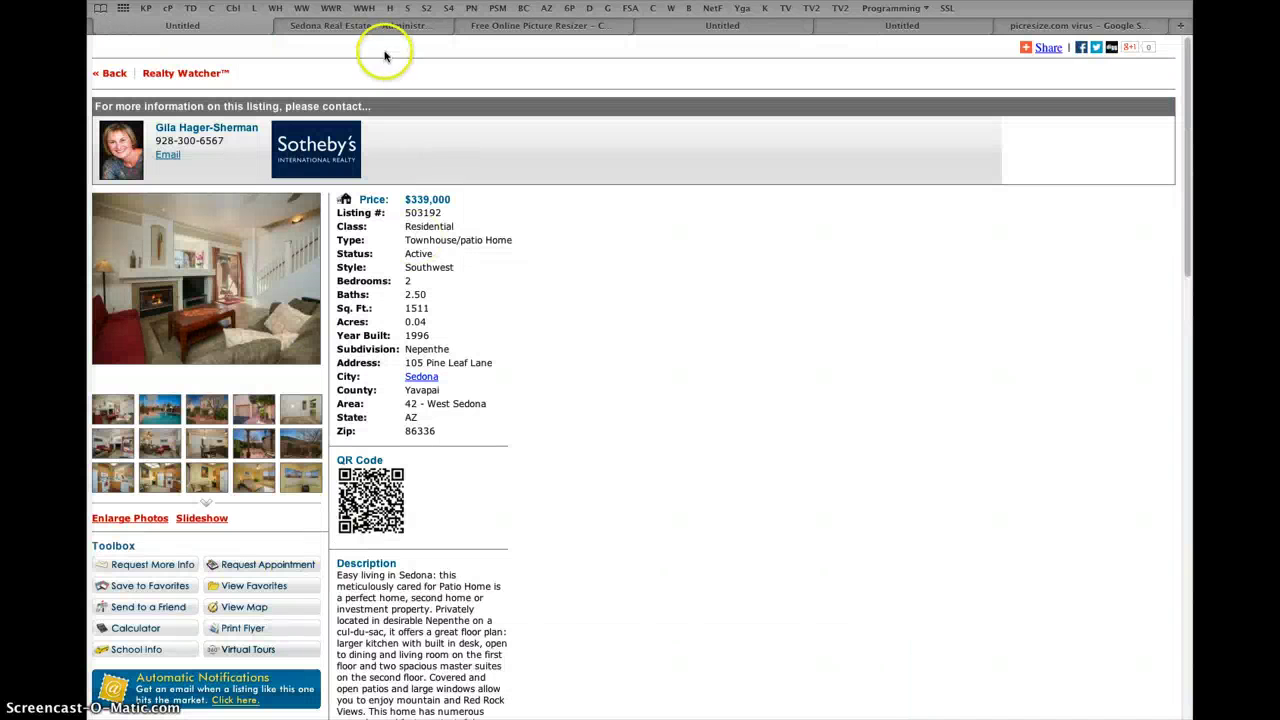
{"action": "left_click", "coordinate": [367, 30]}
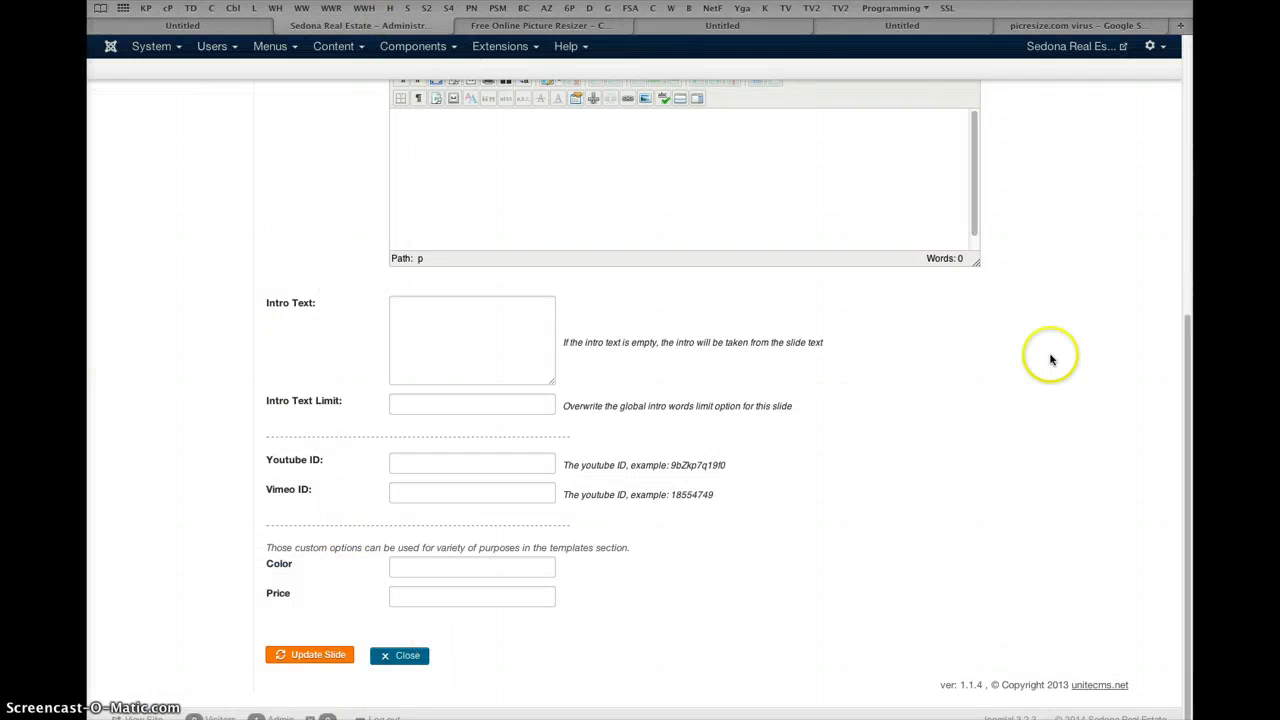
Reopen Home Page Top's slides and delete test slide 7.
{"action": "left_click", "coordinate": [1185, 135]}
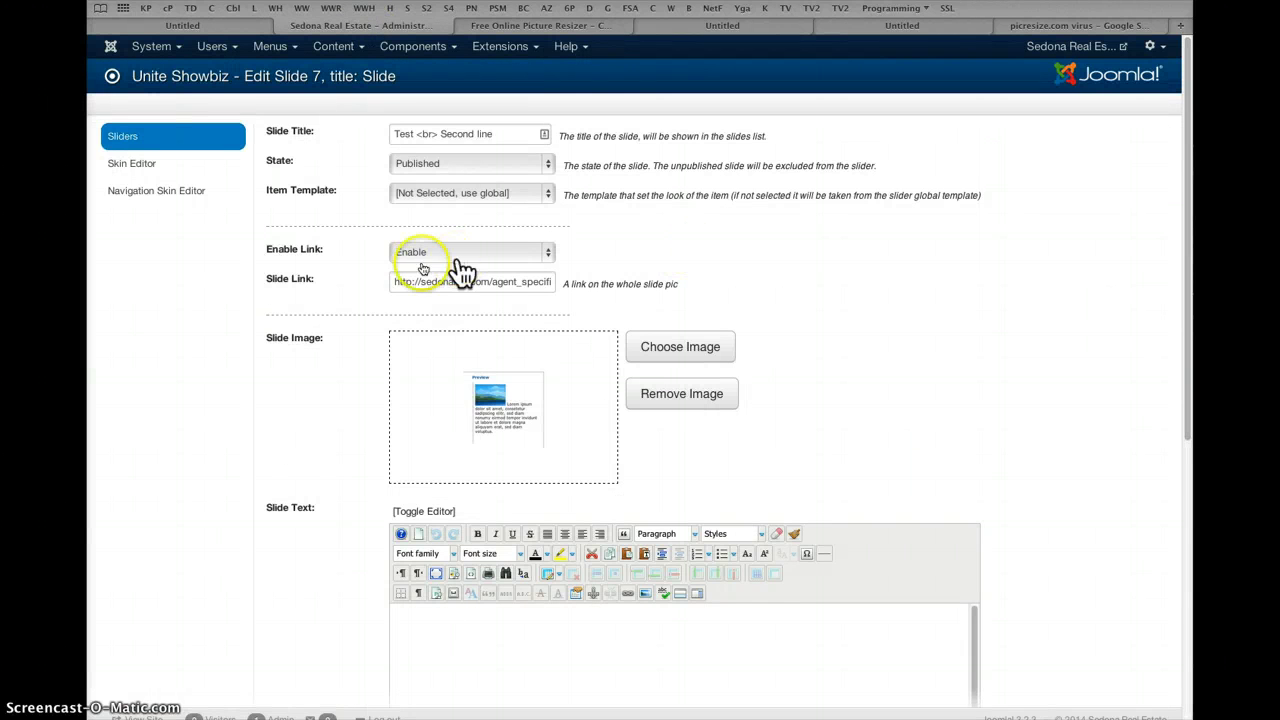
{"action": "left_click", "coordinate": [133, 139]}
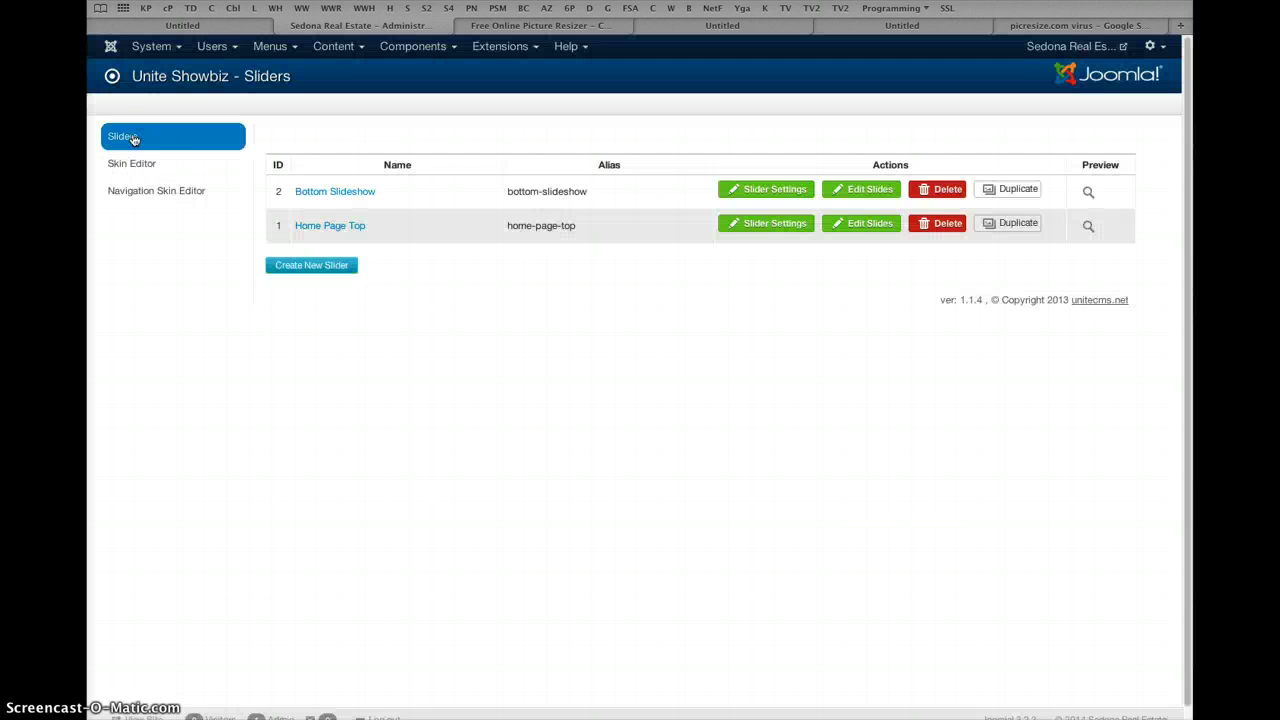
{"action": "left_click", "coordinate": [317, 226]}
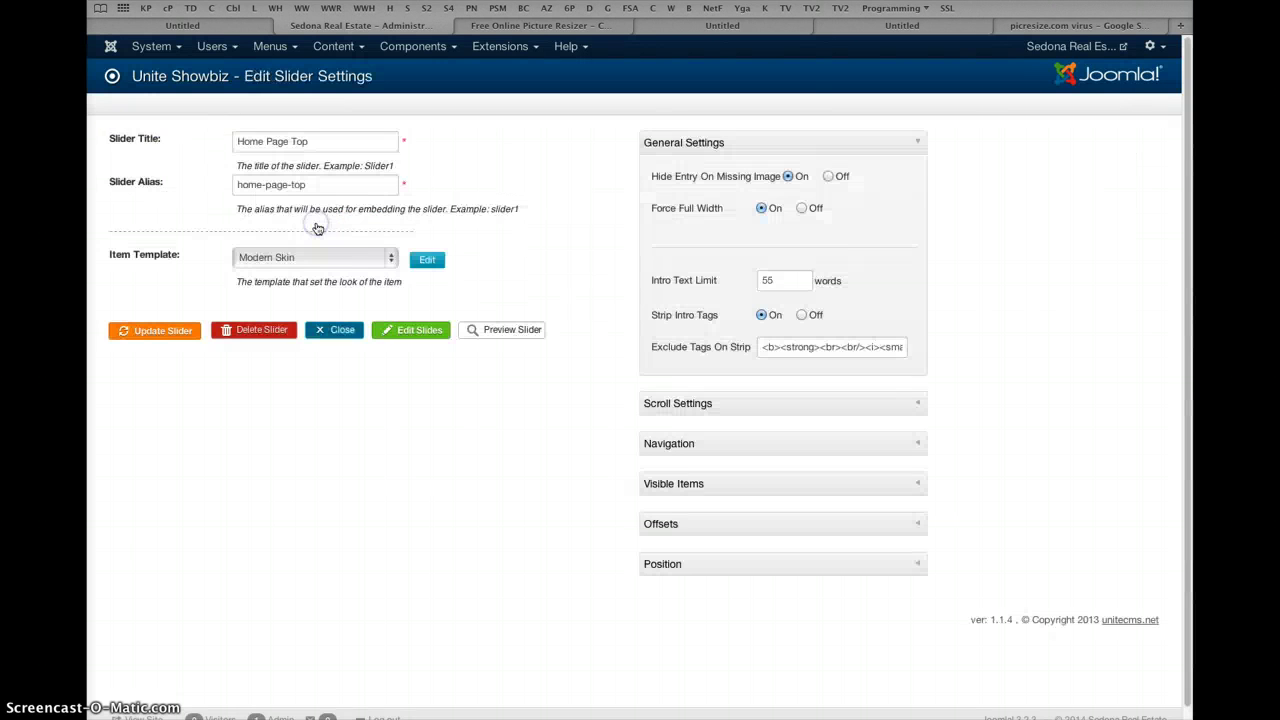
{"action": "left_click", "coordinate": [403, 331]}
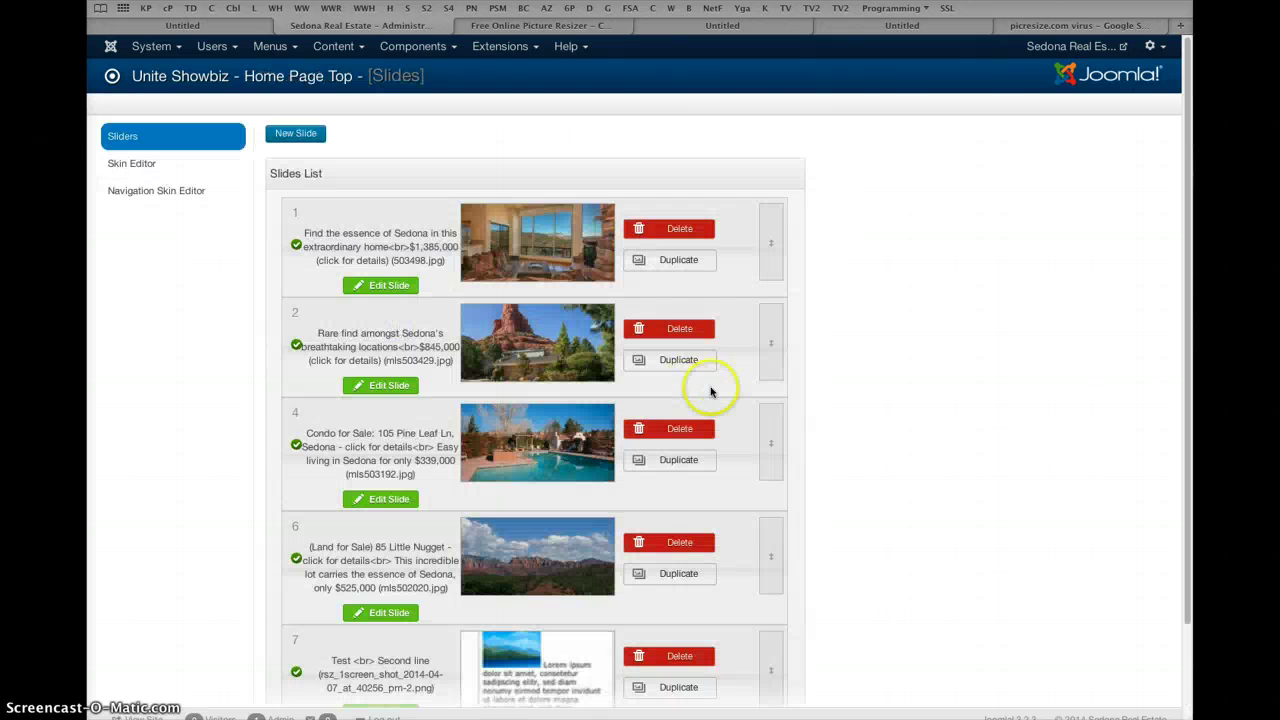
{"action": "scroll", "coordinate": [1180, 350], "scroll_direction": "down", "scroll_amount": 3}
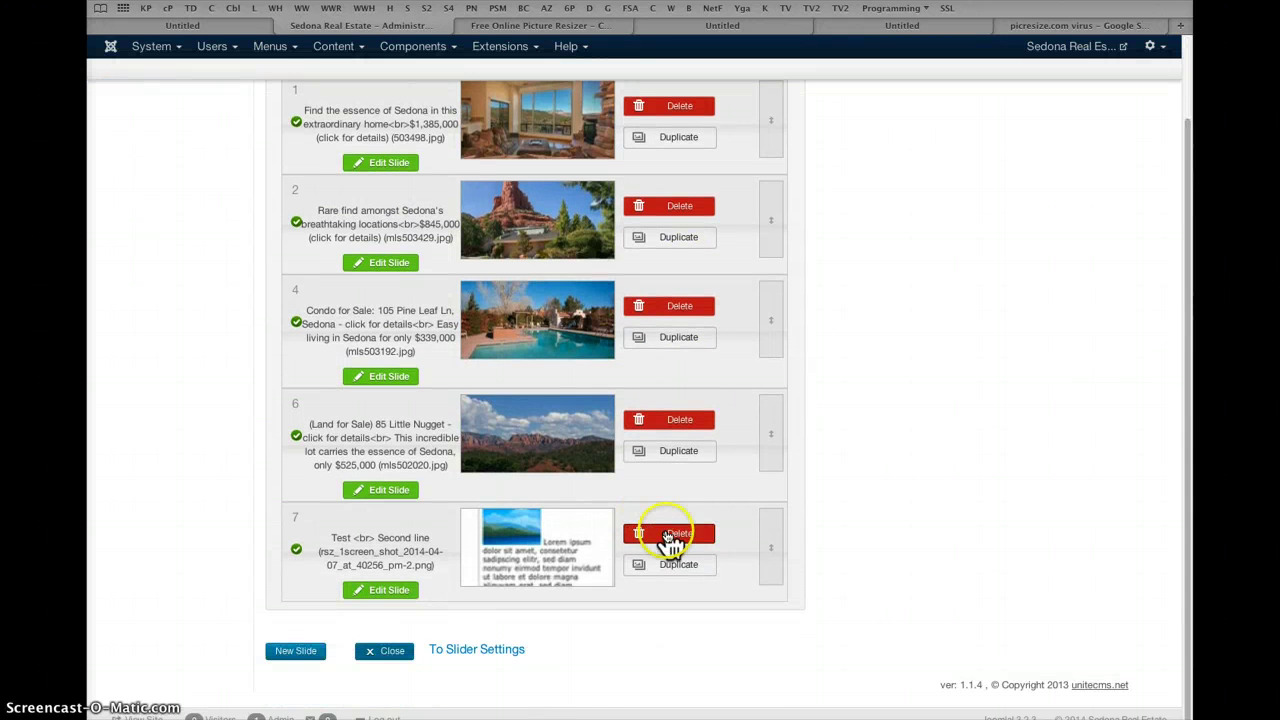
{"action": "left_click", "coordinate": [668, 537]}
{"action": "left_click", "coordinate": [772, 211]}
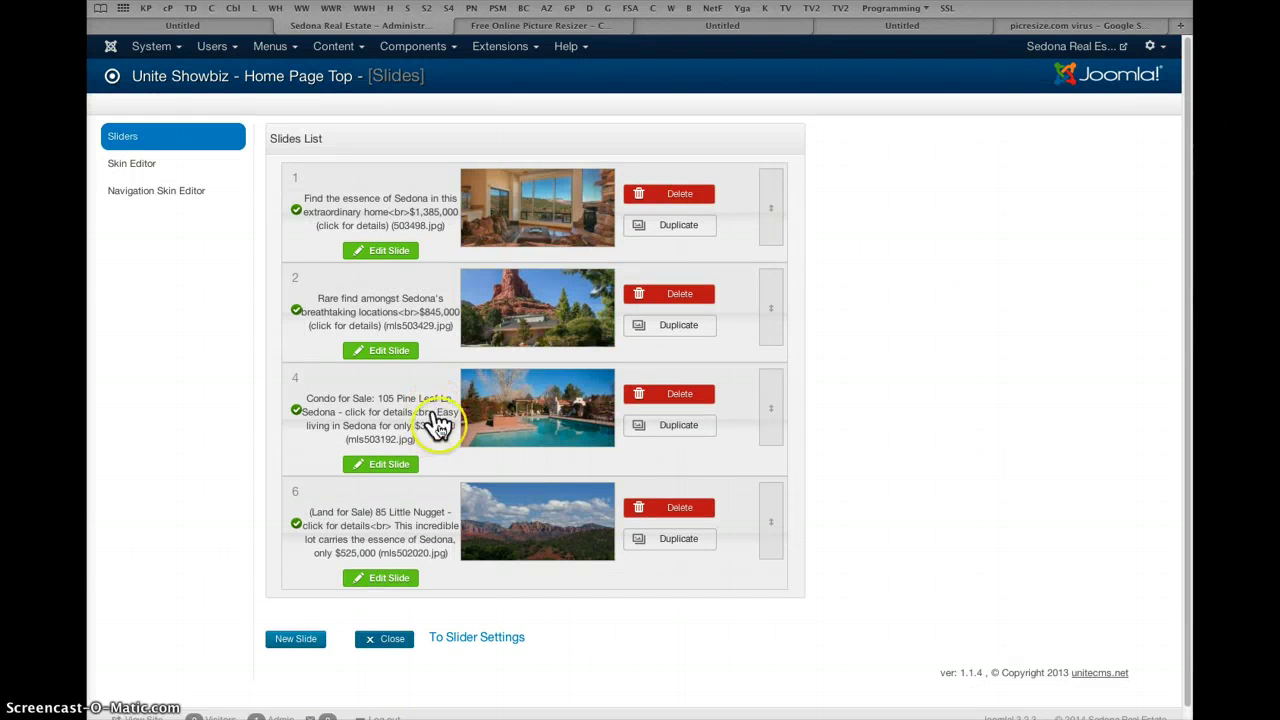
Try dragging the condo slide to a different position in the slide list.
{"action": "left_click", "coordinate": [517, 412]}
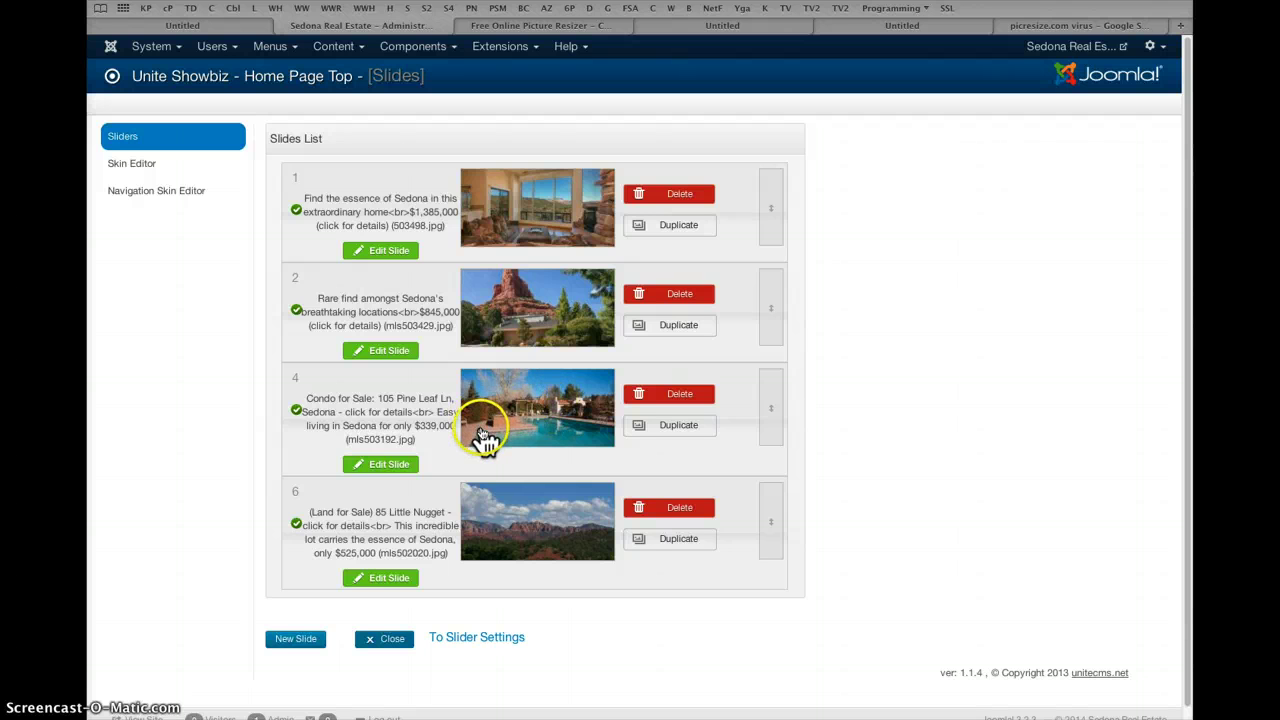
{"action": "left_click", "coordinate": [429, 240]}
{"action": "left_click", "coordinate": [477, 400]}
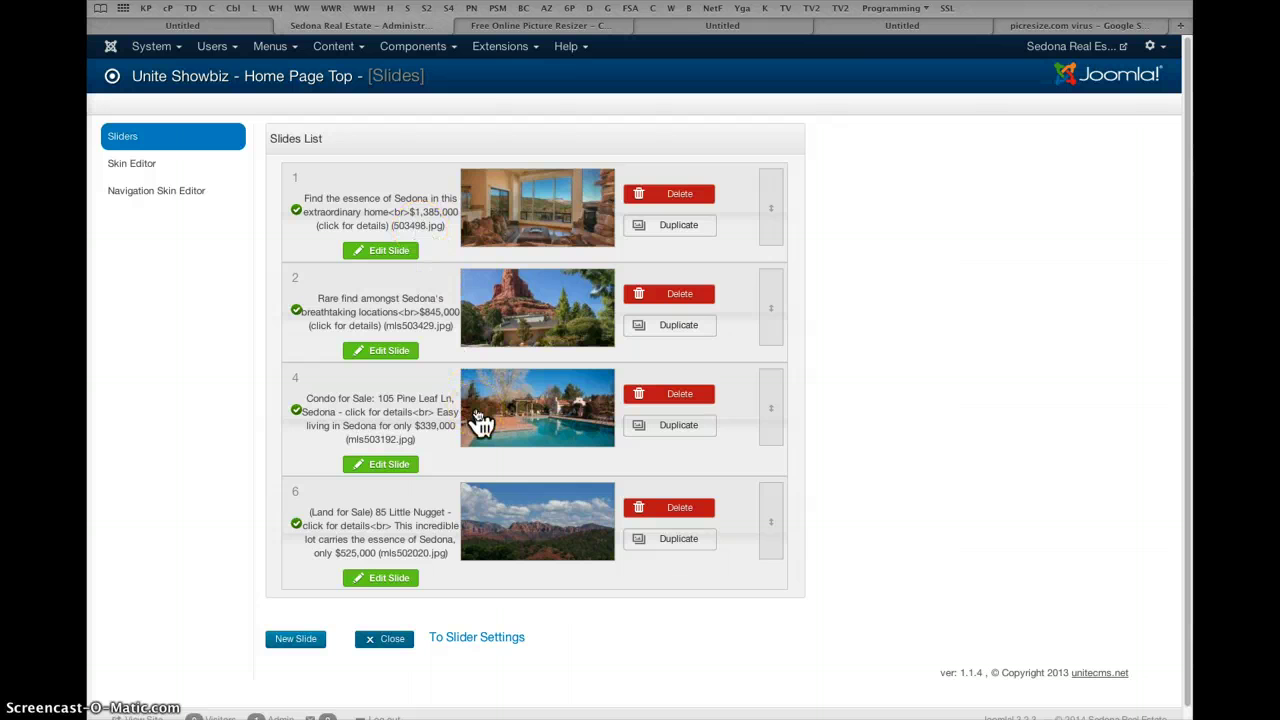
{"action": "left_click_drag", "start_coordinate": [481, 425], "coordinate": [544, 398]}
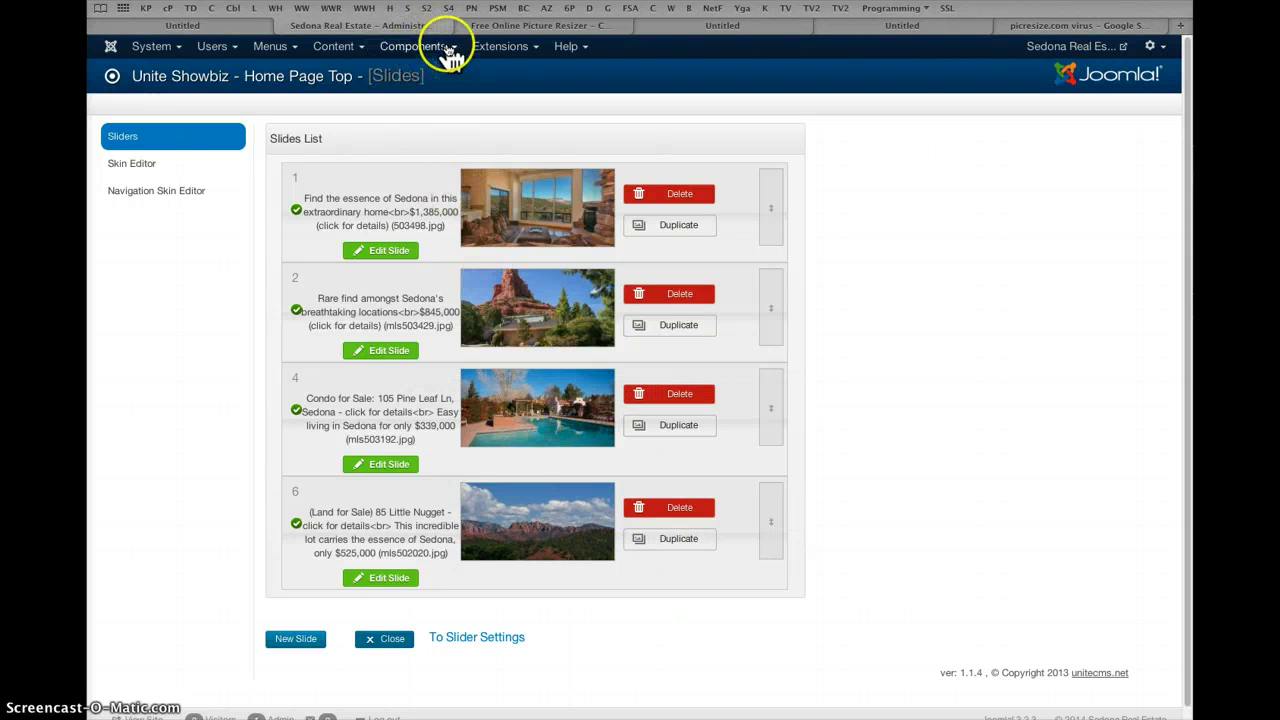
Open the Media Manager's mls folder to view the four 900 x 600 slide images.
{"action": "left_click", "coordinate": [286, 50]}
{"action": "left_click", "coordinate": [320, 52]}
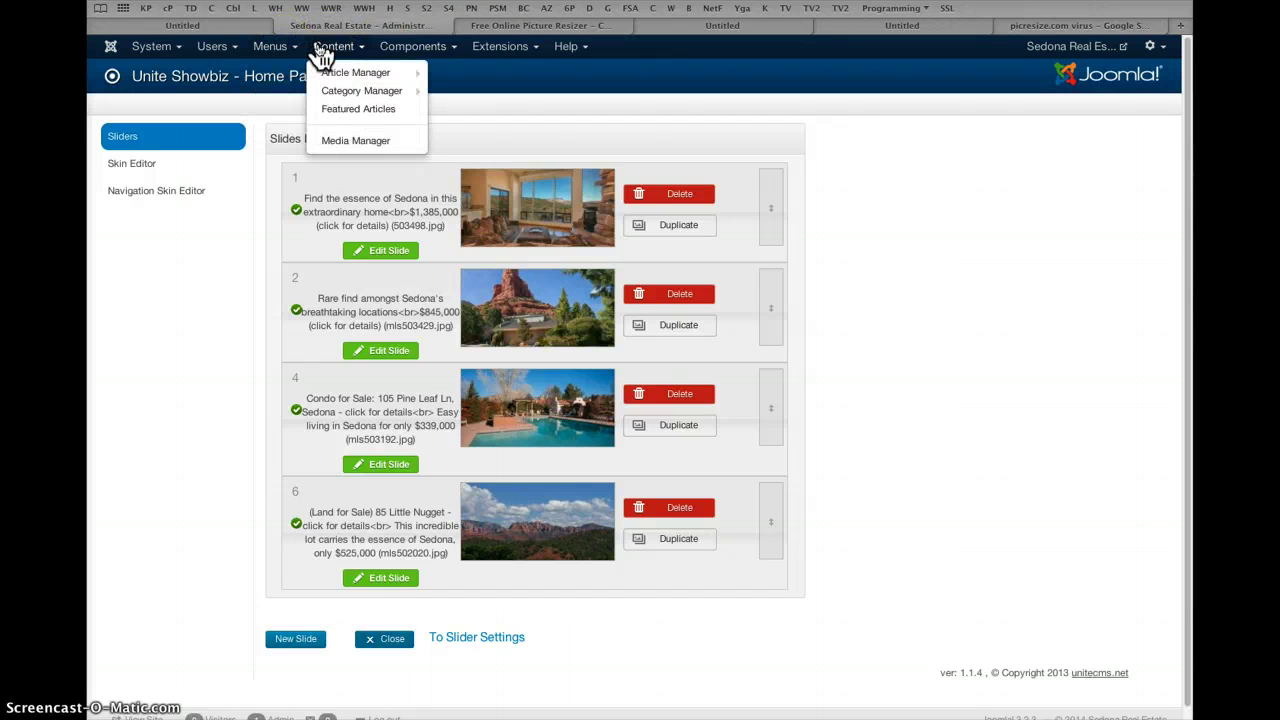
{"action": "left_click", "coordinate": [325, 141]}
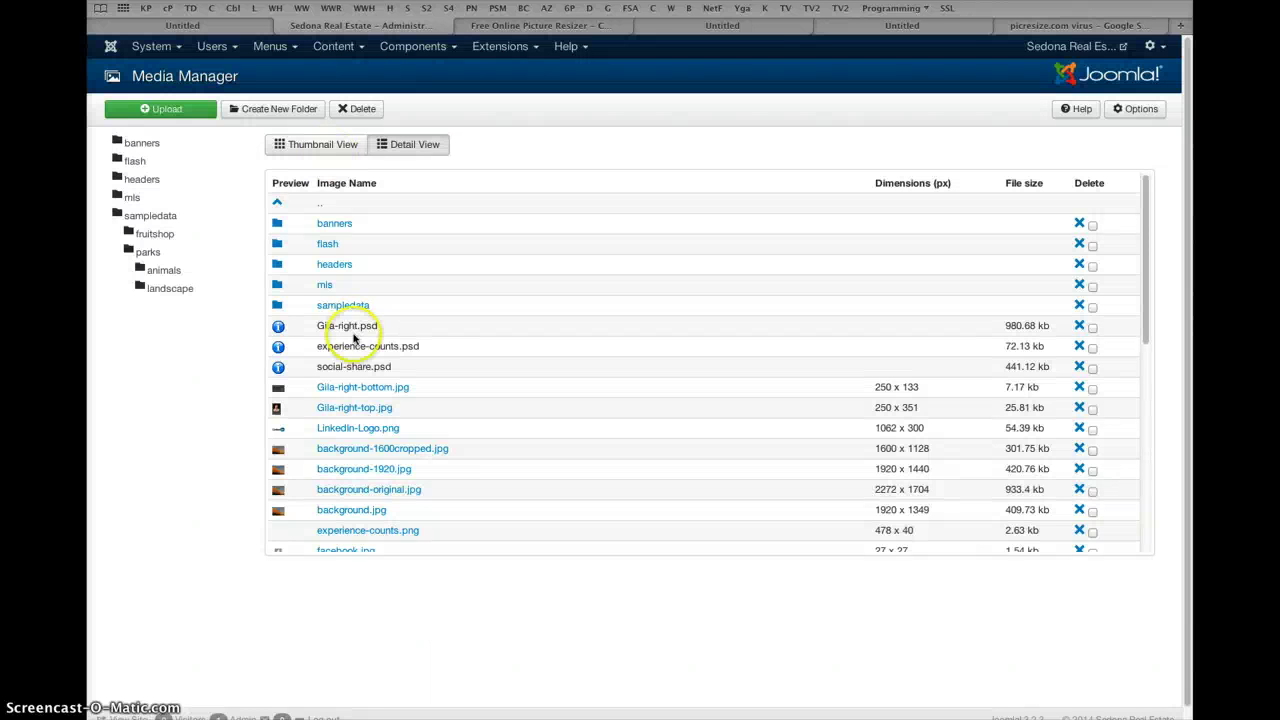
{"action": "left_click", "coordinate": [278, 286]}
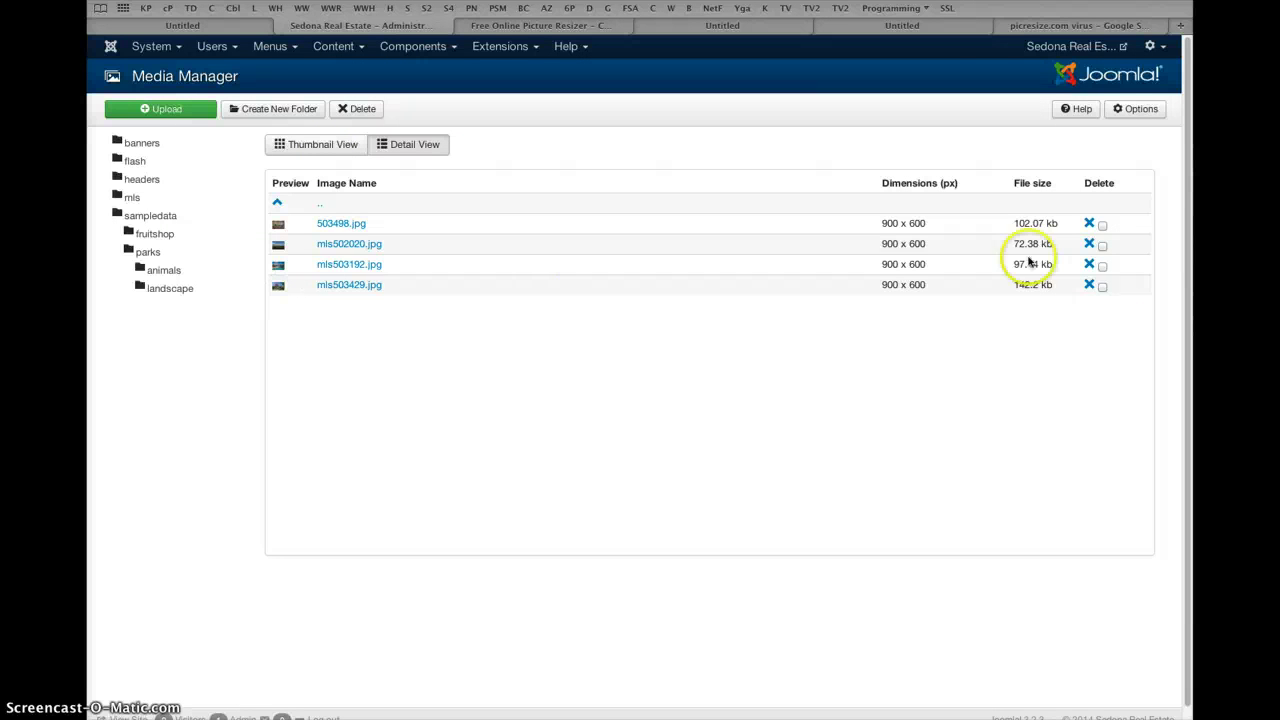